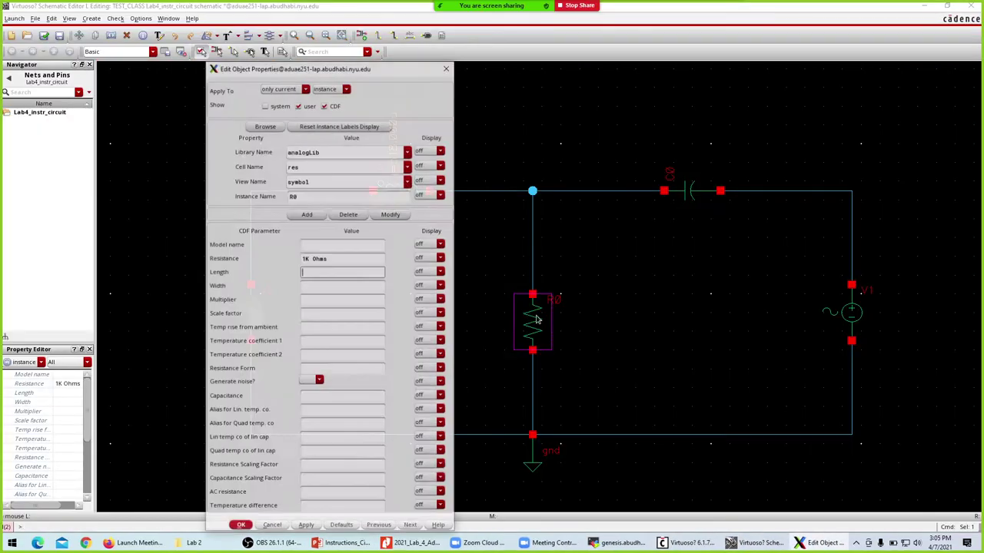
Set the resistance of resistor R0 to 2 ohms.
triple_click(335, 261)
text(2)
click(241, 528)
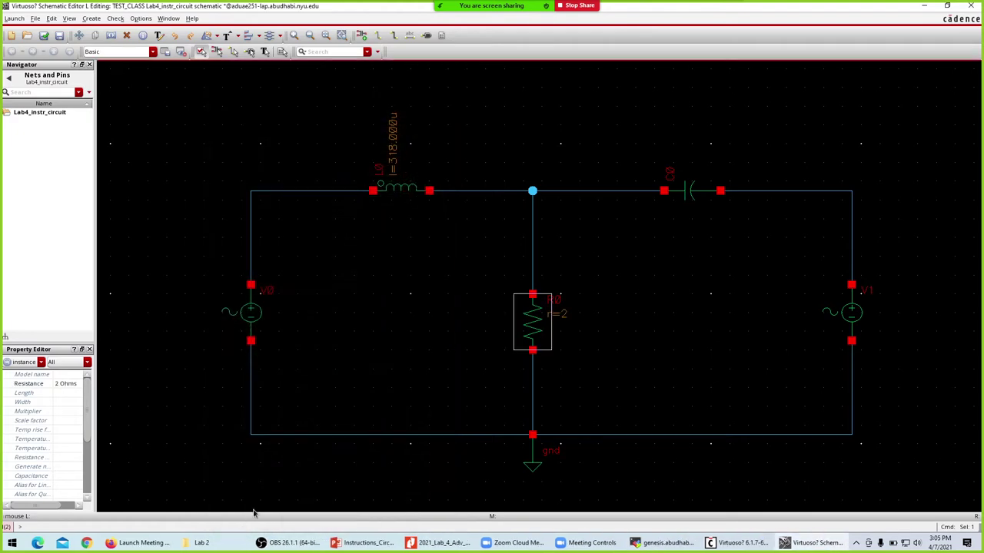
Clear the length value of capacitor C0 and set its capacitance to 79.6u F.
click(692, 194)
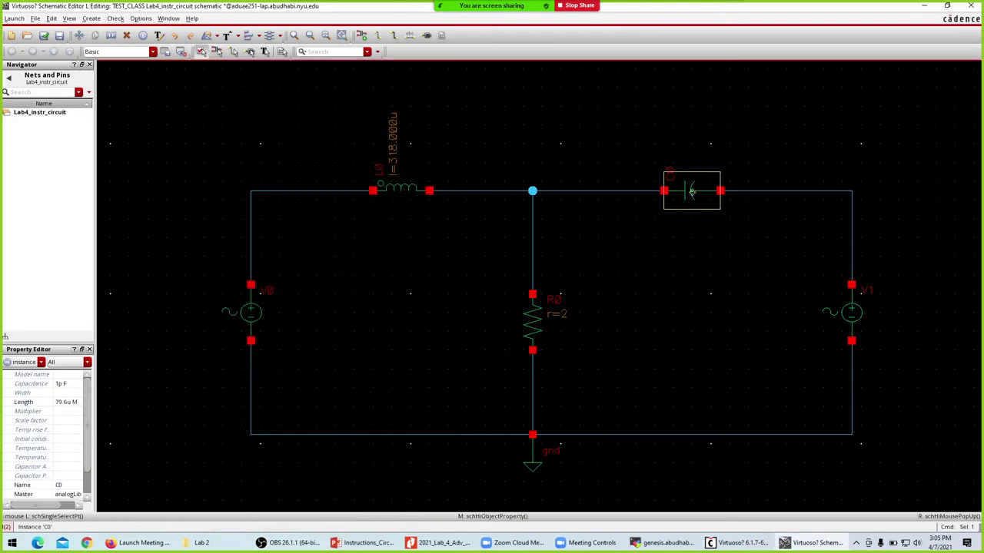
key(q)
triple_click(337, 289)
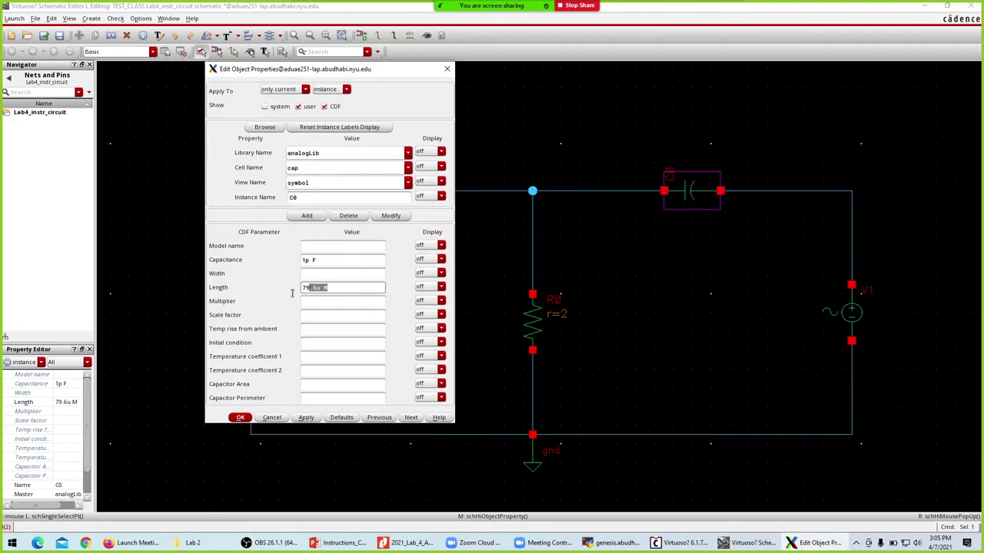
key(BackSpace)
triple_click(331, 259)
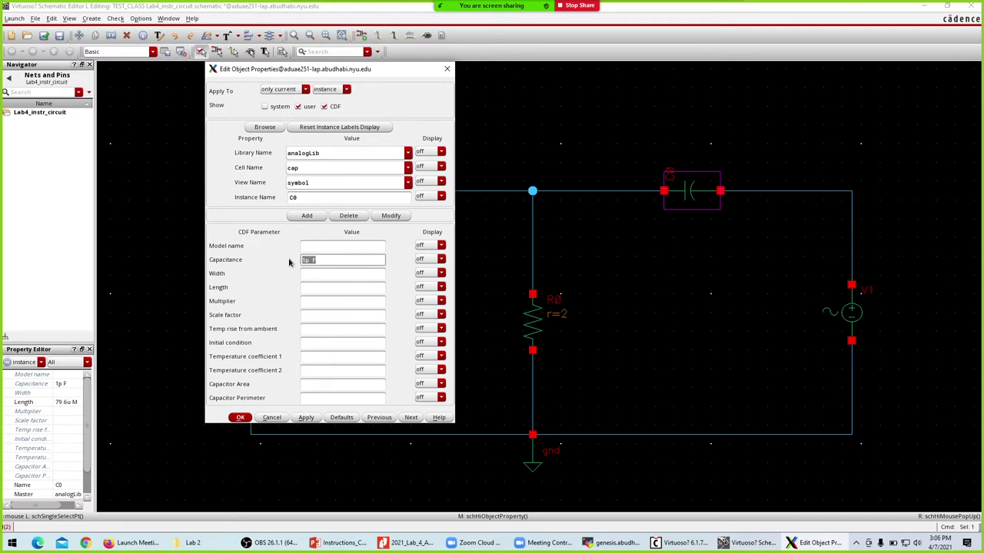
text(79.6u)
key(Return)
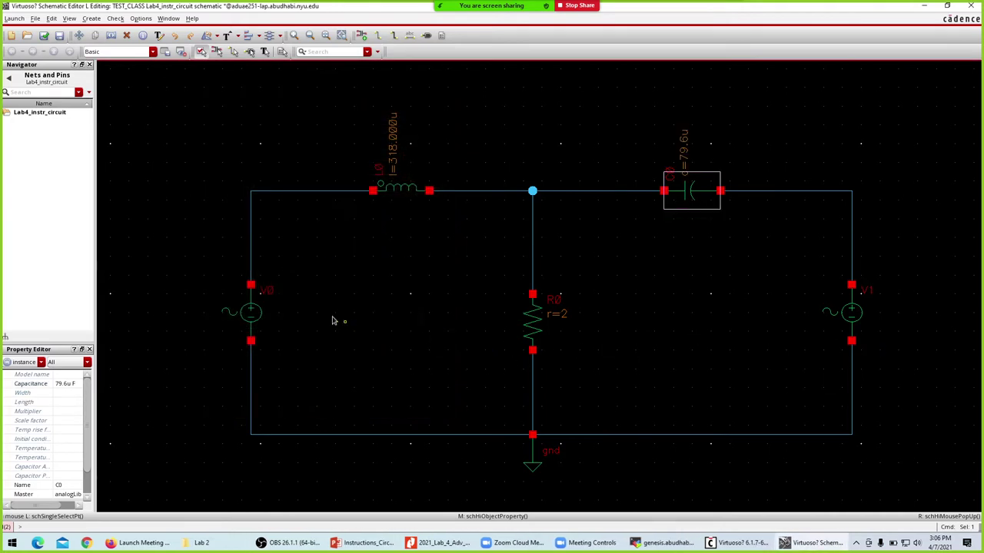
Consult the circuit slide, and set voltage source V0 to an amplitude of 20 V and a frequency of 1 kHz.
key(alt+Tab)
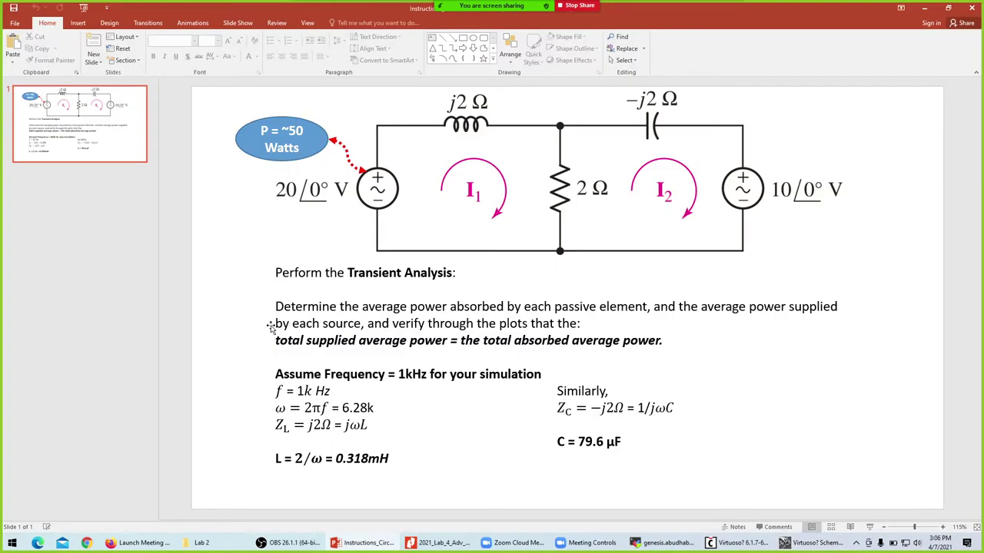
key(alt+Tab)
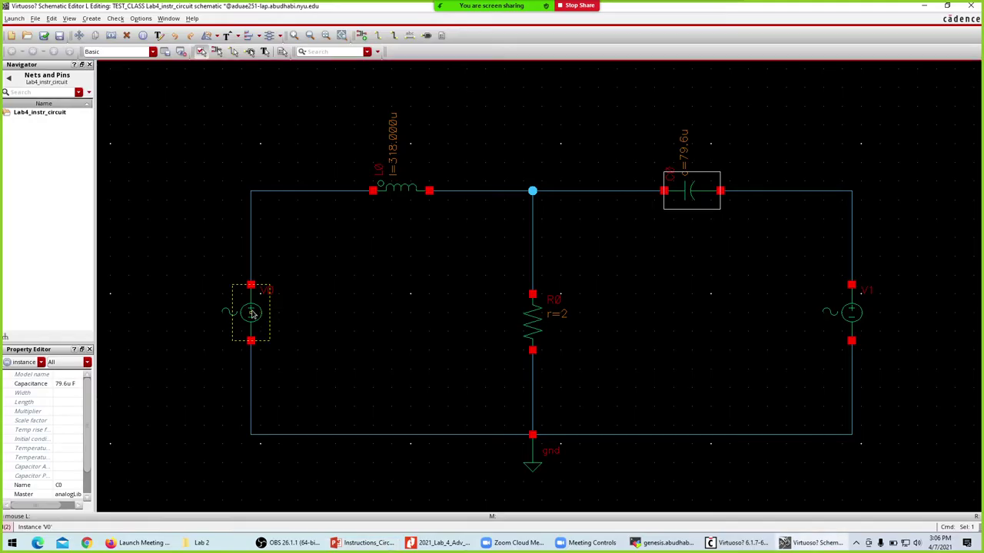
click(253, 312)
double_click(253, 312)
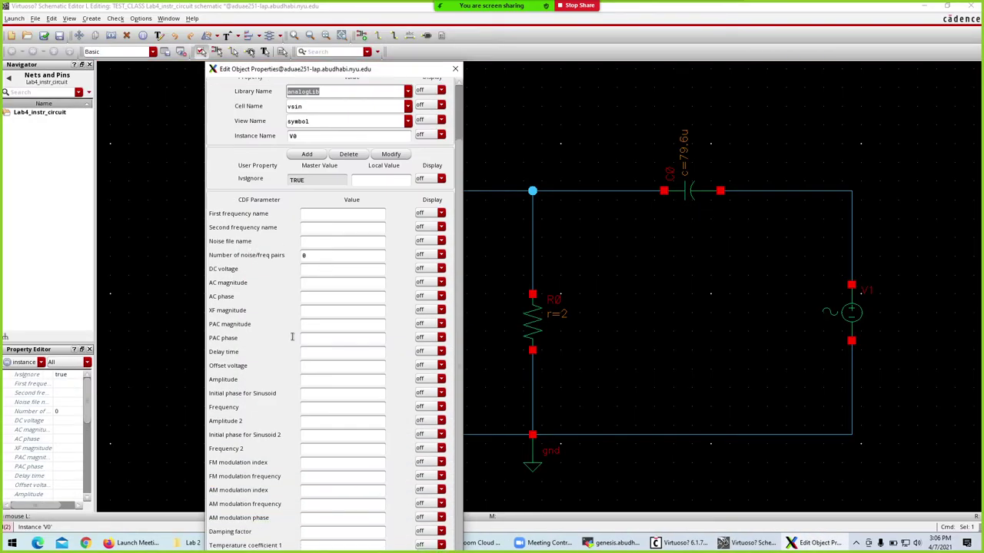
click(305, 379)
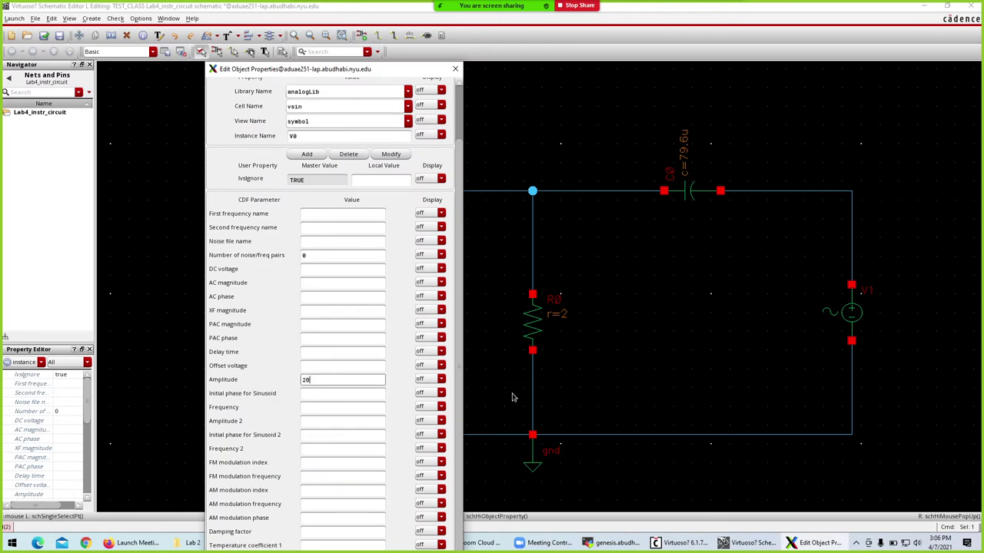
click(347, 410)
text(1k)
key(Return)
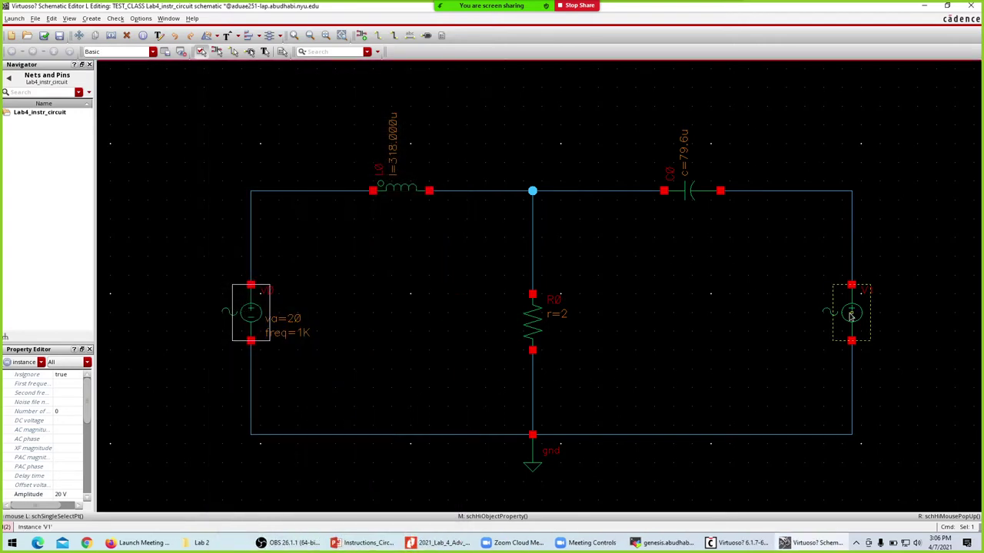
Set voltage source V1 to an amplitude of 10 V and a frequency of 1 kHz, and check and save the schematic.
key(q)
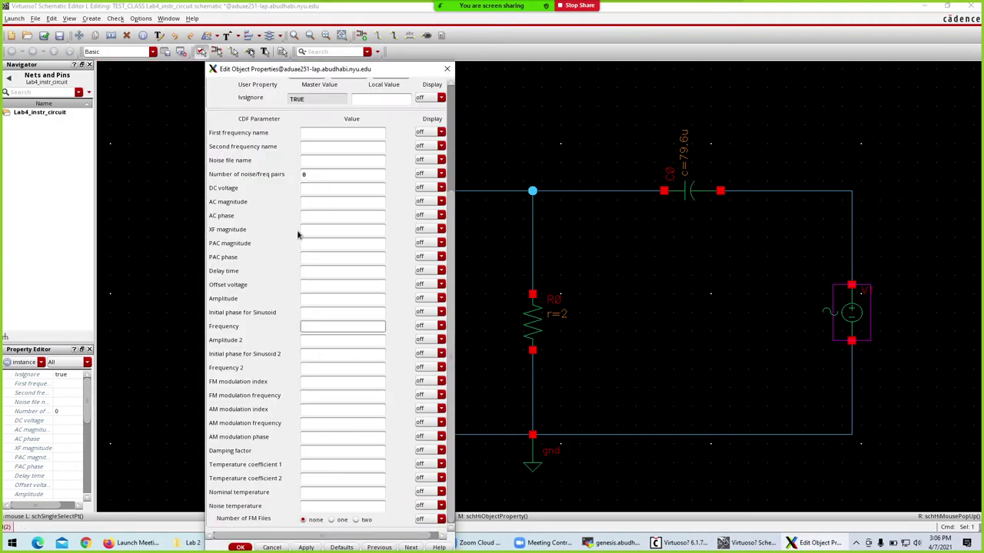
key(Return)
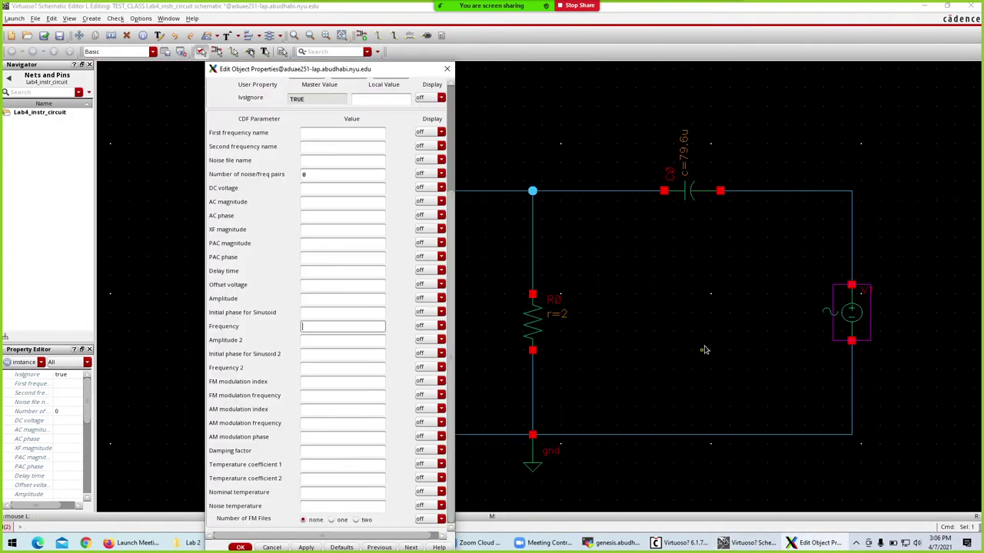
key(alt+Tab)
key(alt+Tab)
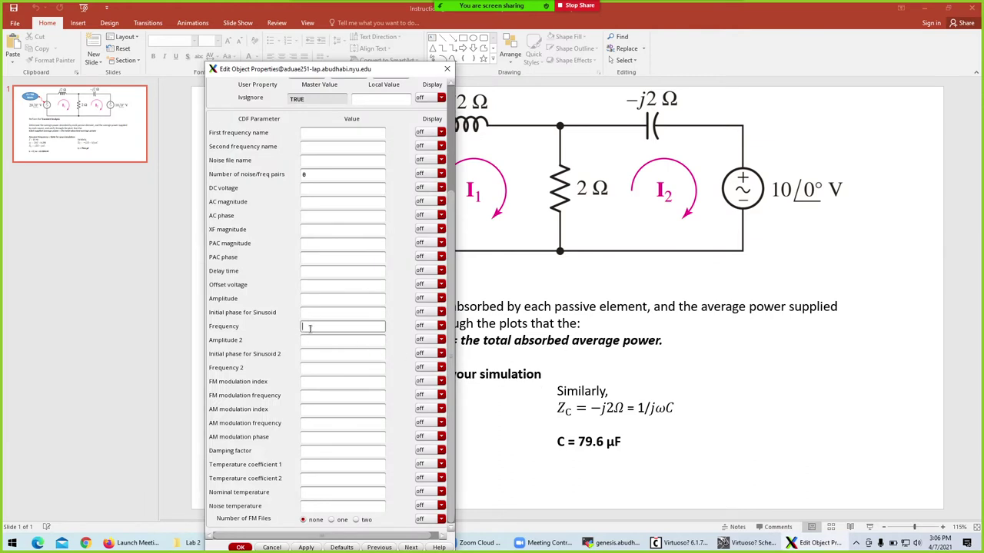
click(306, 300)
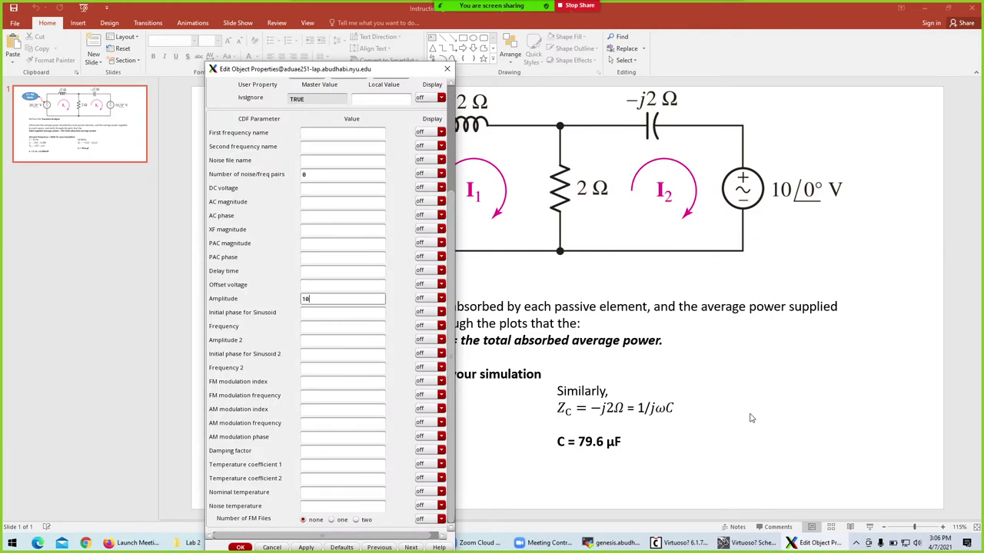
key(Tab)
key(Tab)
click(751, 416)
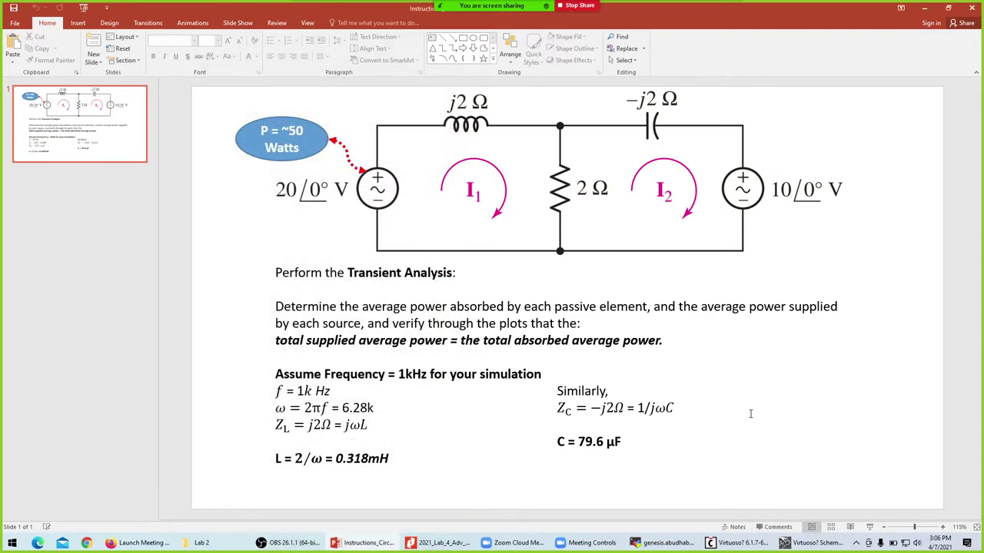
key(alt+Tab)
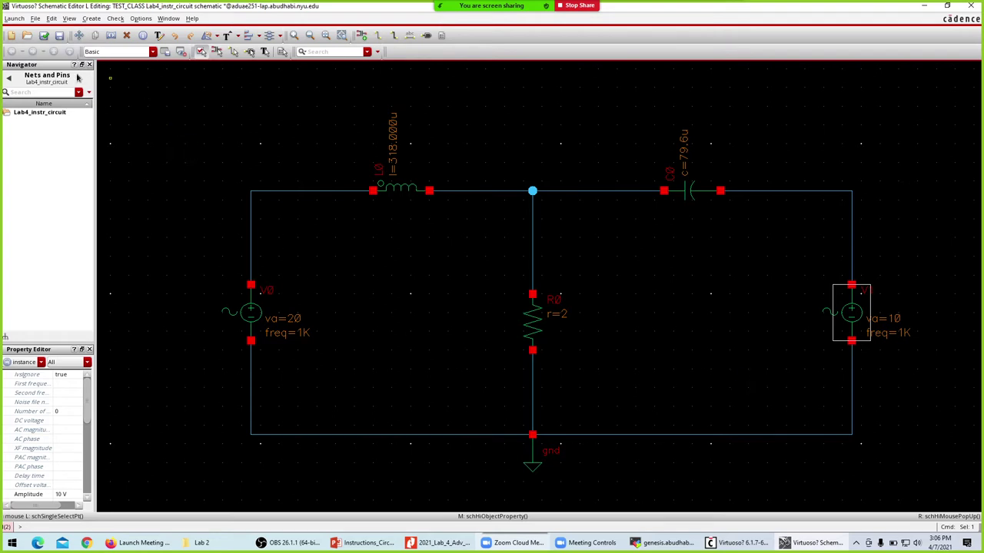
click(59, 35)
click(45, 36)
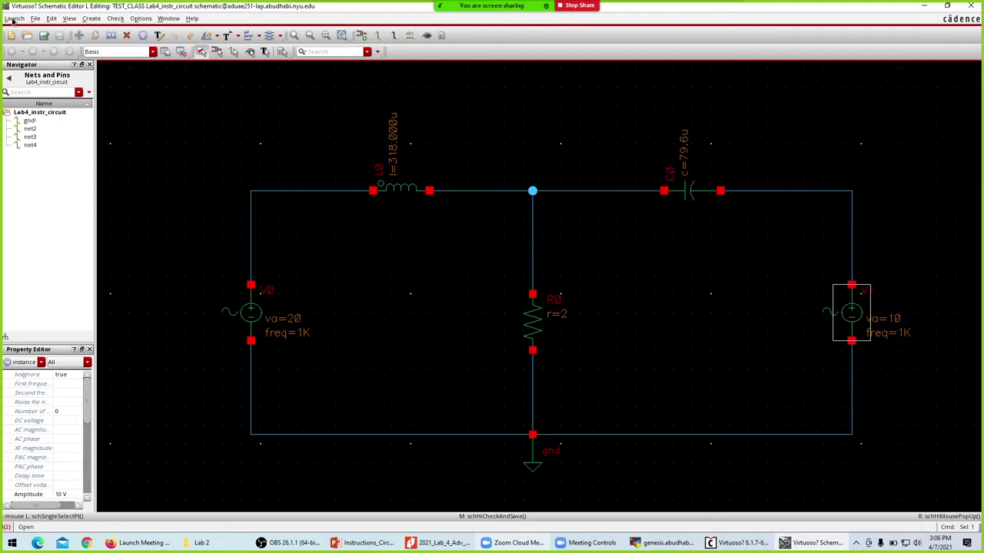
click(13, 18)
click(17, 29)
click(254, 95)
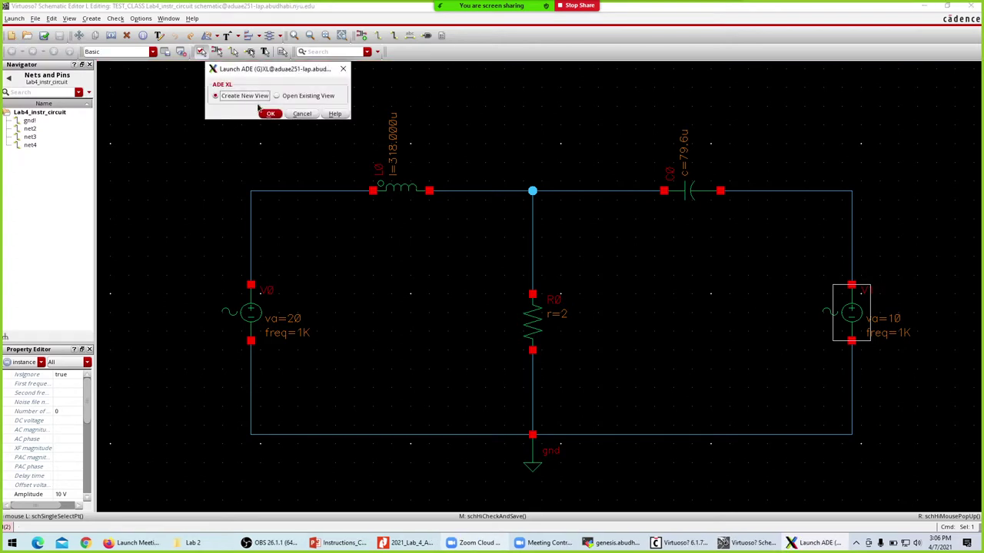
click(270, 114)
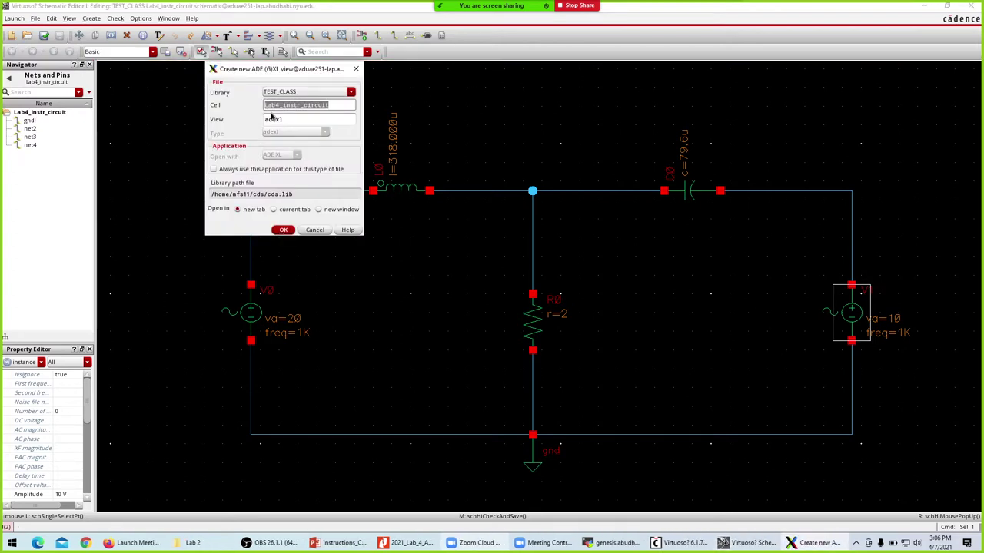
click(354, 69)
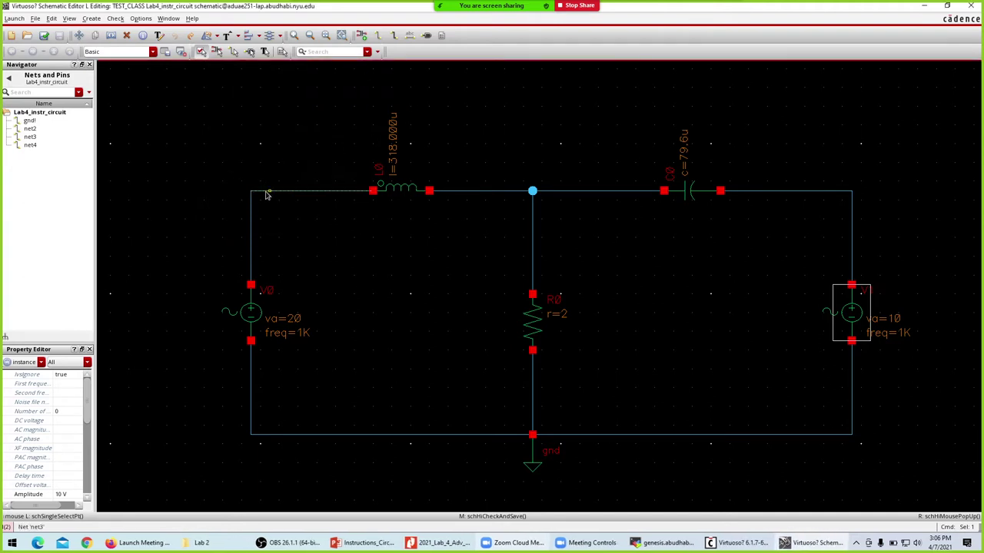
Add vertical wire names Vs1 on the wire above source V0 and Vs2 on the wire above source V1.
key(l)
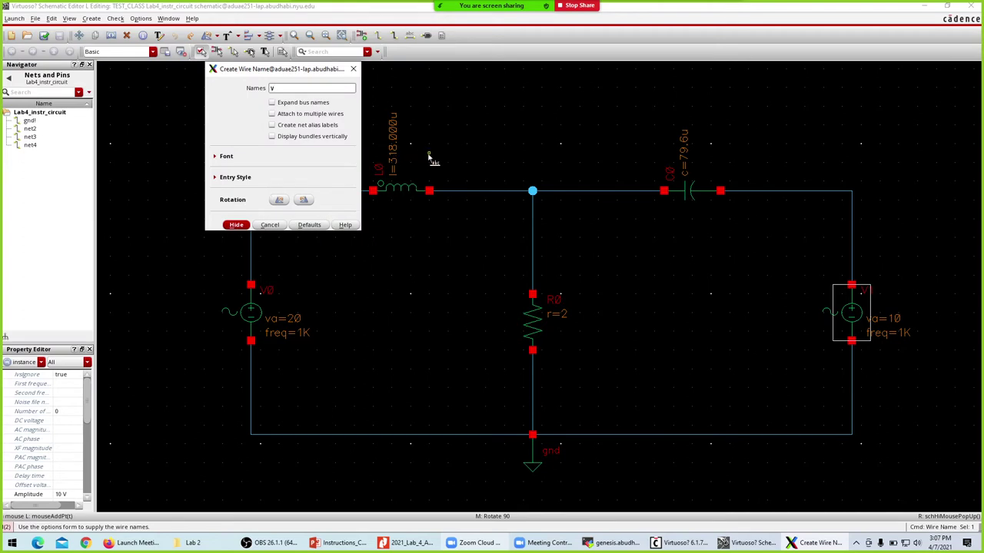
key(Return)
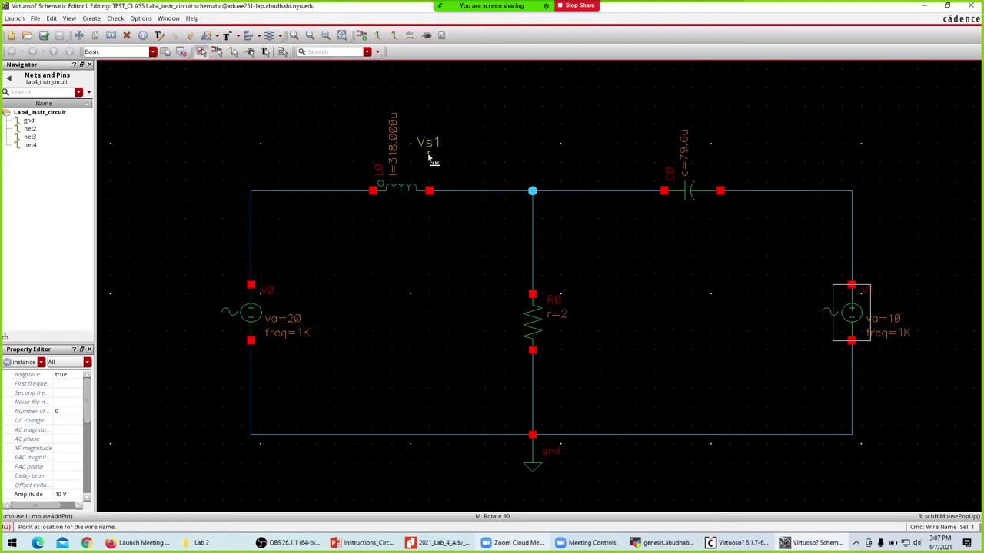
click(247, 228)
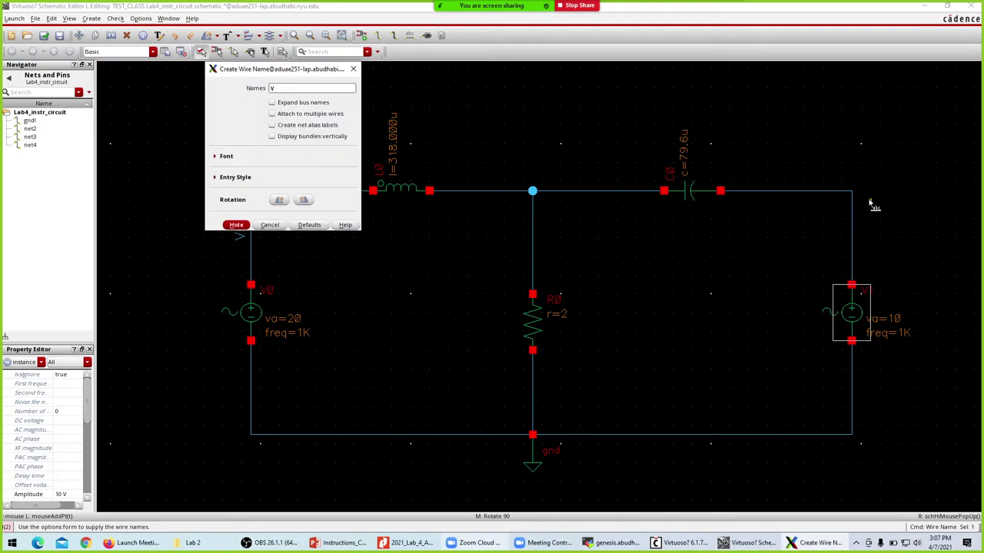
key(Return)
middle_click(853, 233)
click(853, 234)
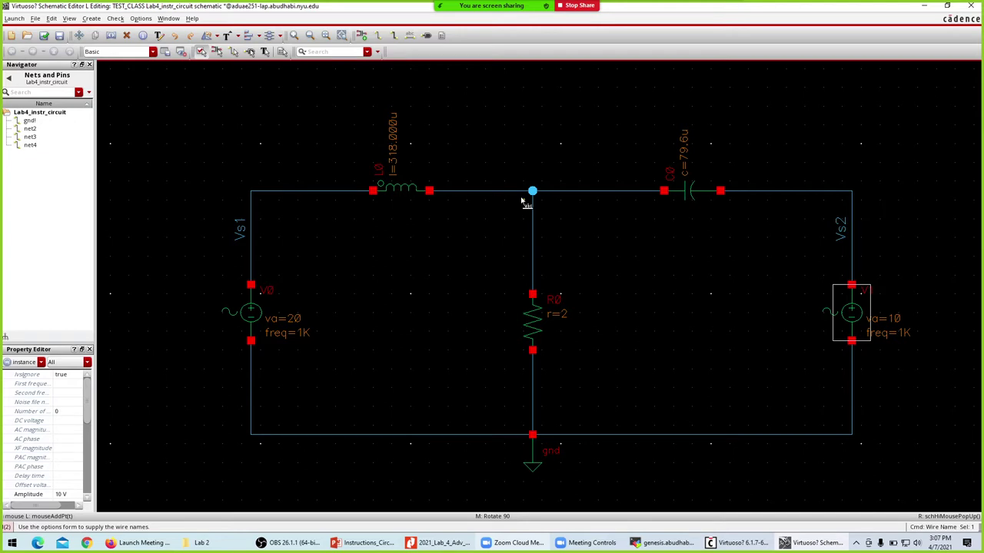
Name the wire at the node joining the inductor, resistor and capacitor vrlc, and check and save the schematic.
key(F3)
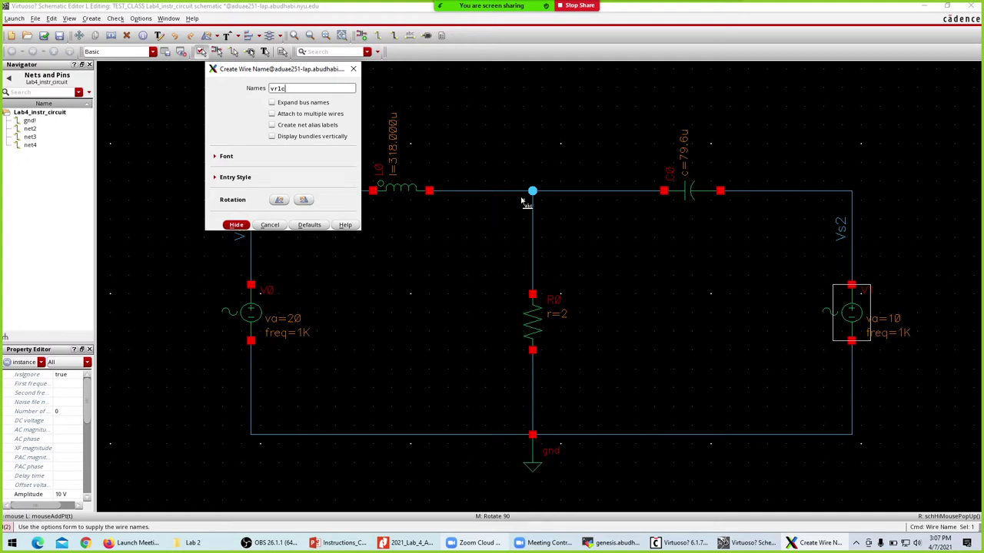
key(Return)
click(513, 190)
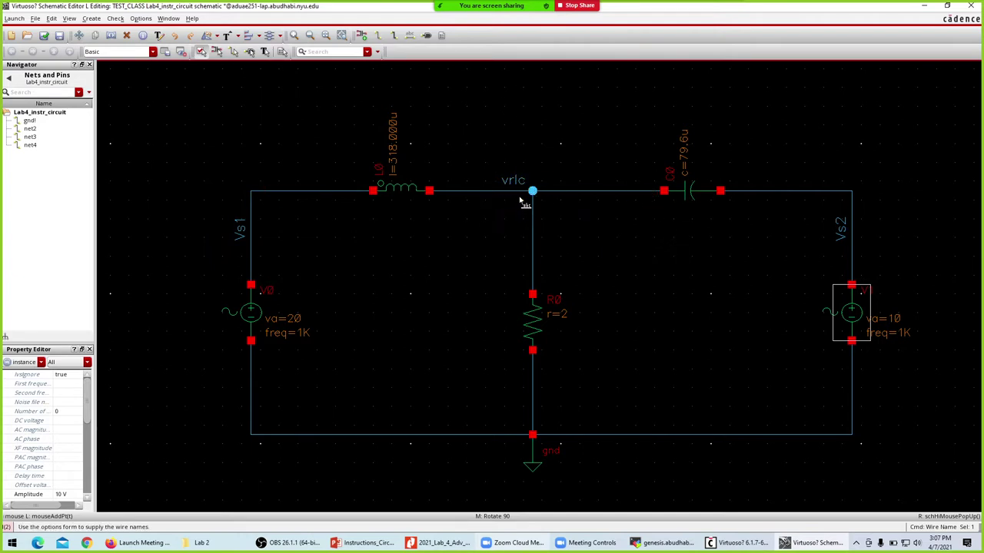
click(44, 35)
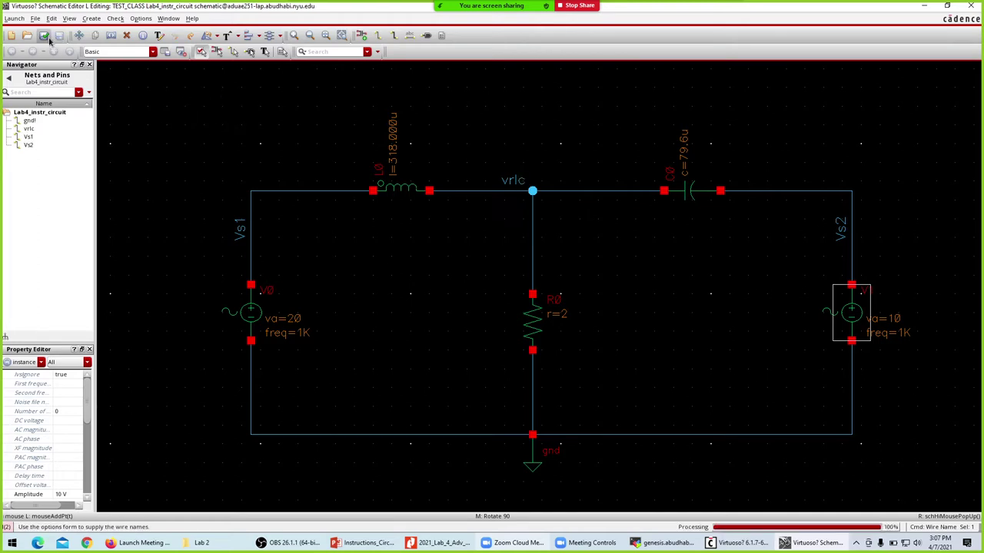
Create a new ADE XL view named adexl for Lab4_instr_circuit in a new tab and add a test using its schematic.
click(14, 17)
click(24, 43)
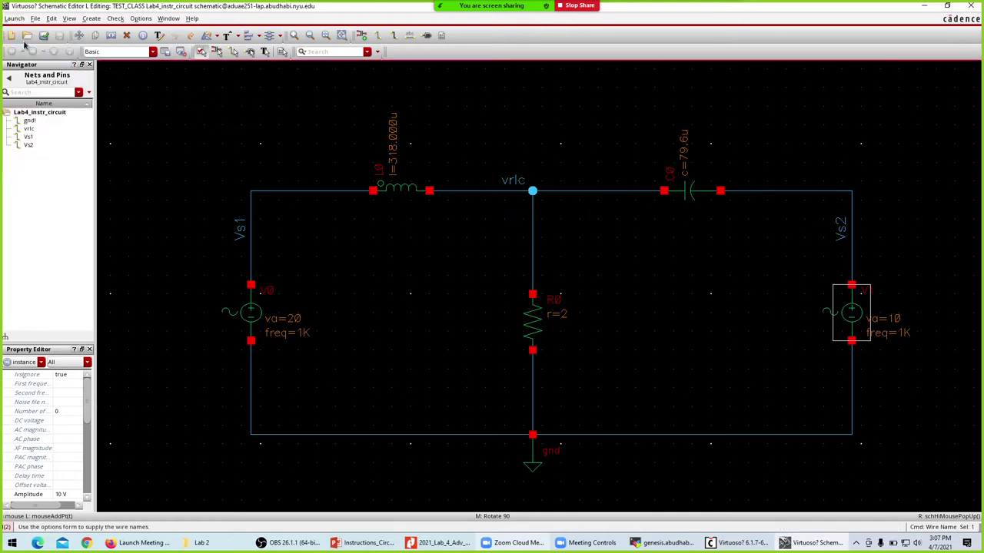
click(216, 96)
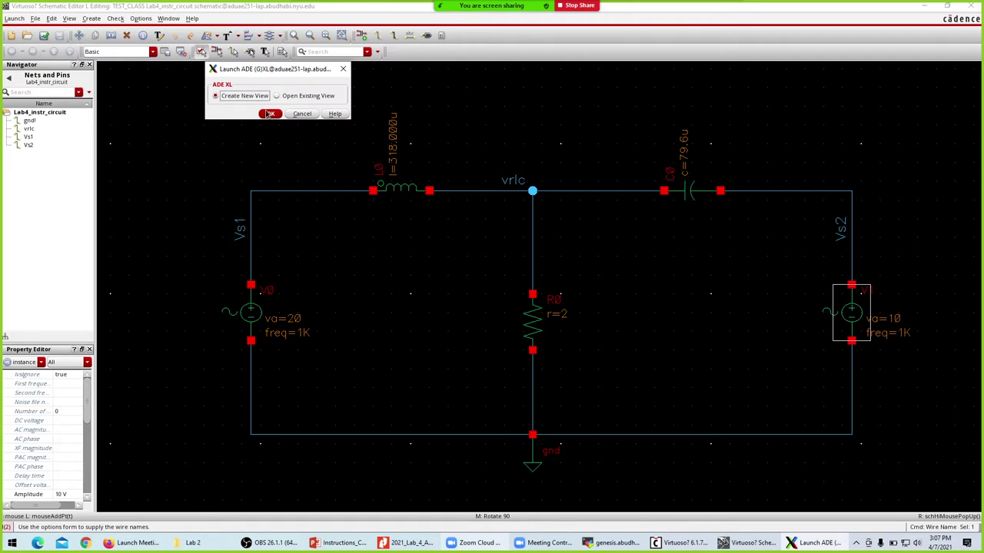
click(271, 114)
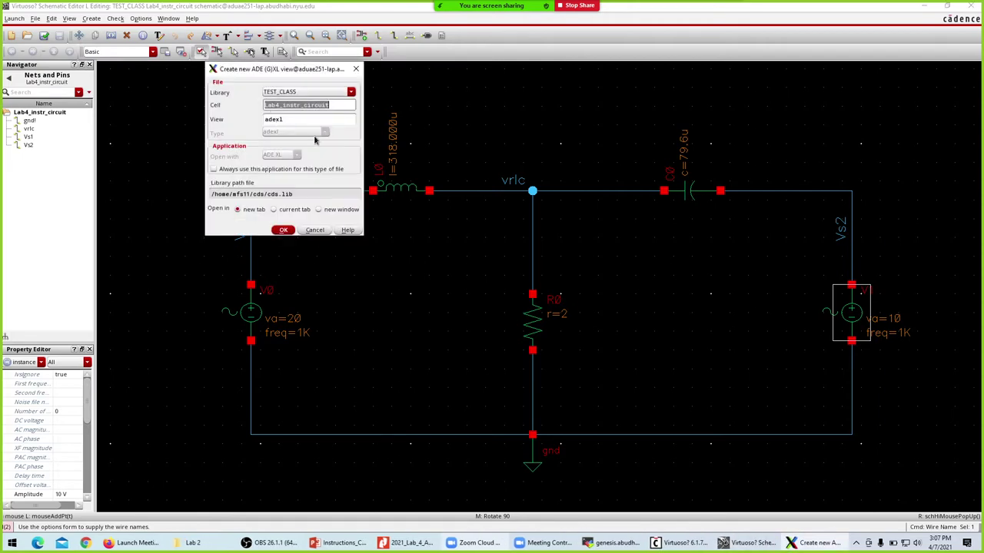
click(282, 231)
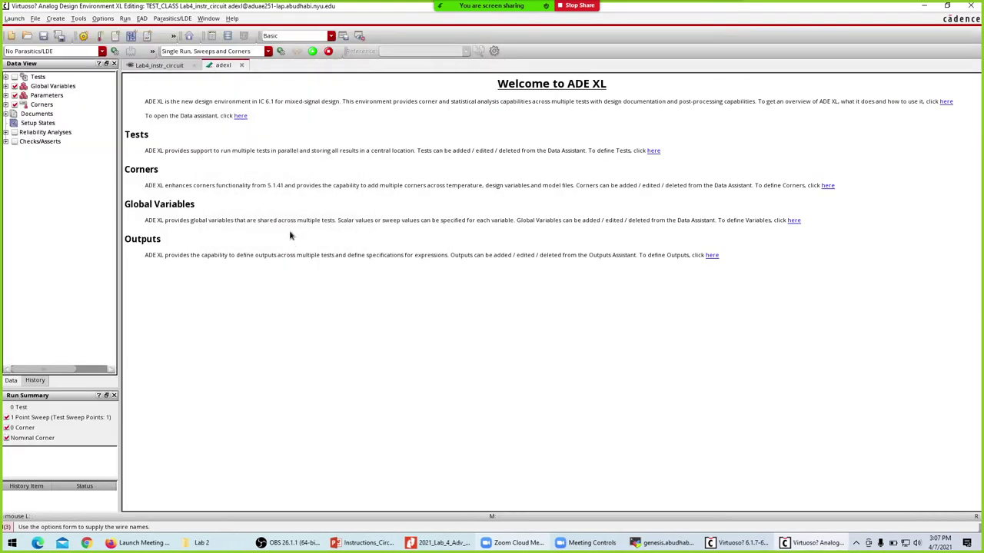
click(654, 152)
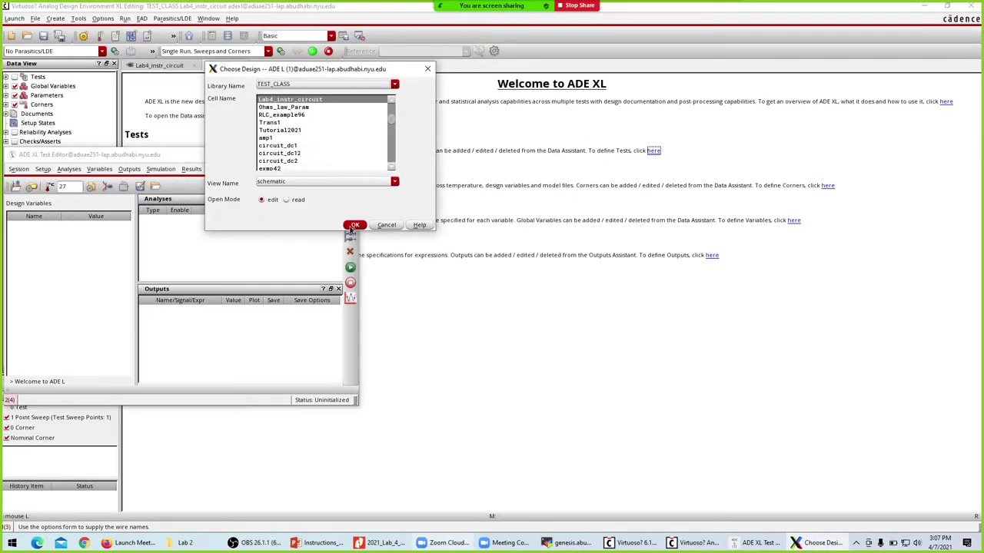
click(354, 225)
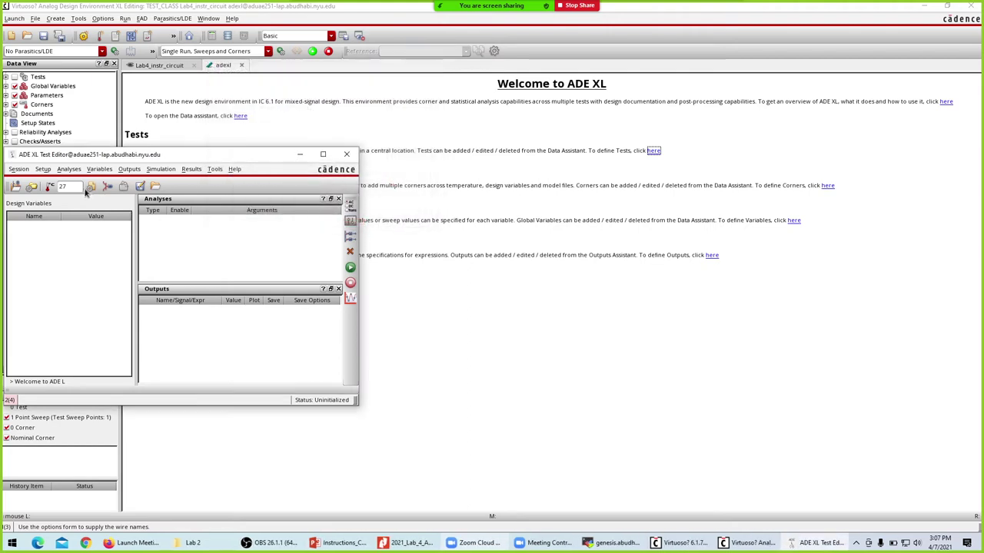
Enable running with the 64-bit binary in the test's environment options.
click(42, 169)
click(63, 289)
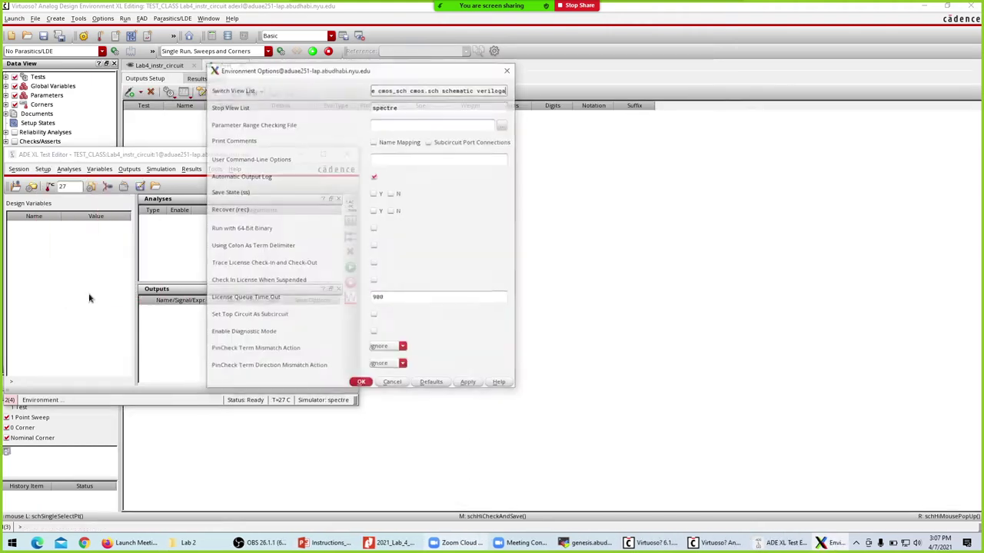
click(374, 228)
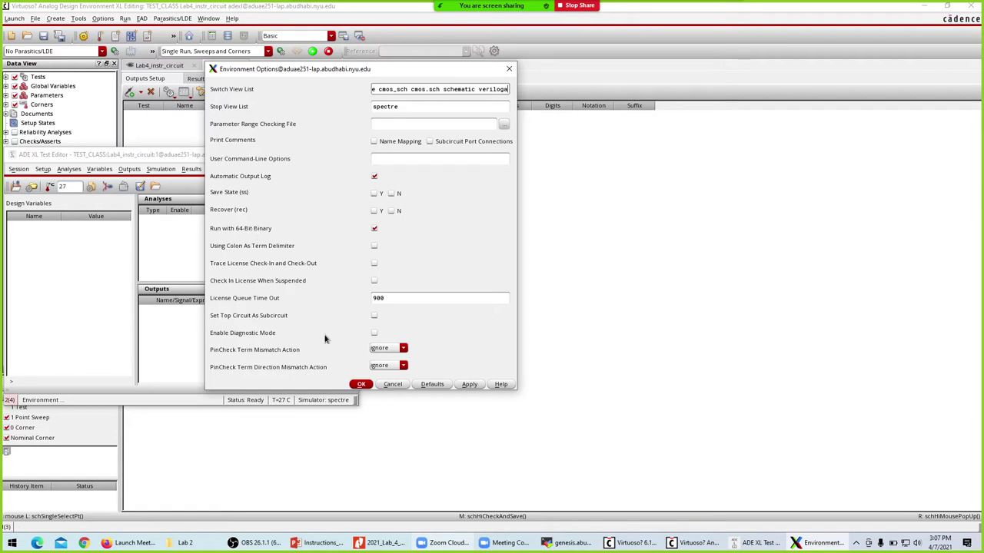
click(361, 384)
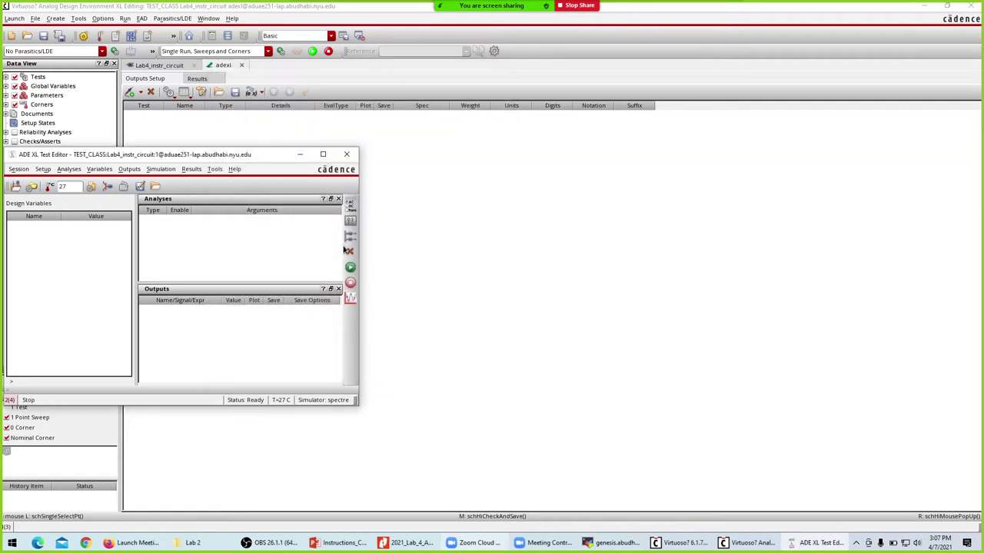
Add a transient analysis with a stop time of 100m and conservative accuracy defaults to the test.
click(350, 207)
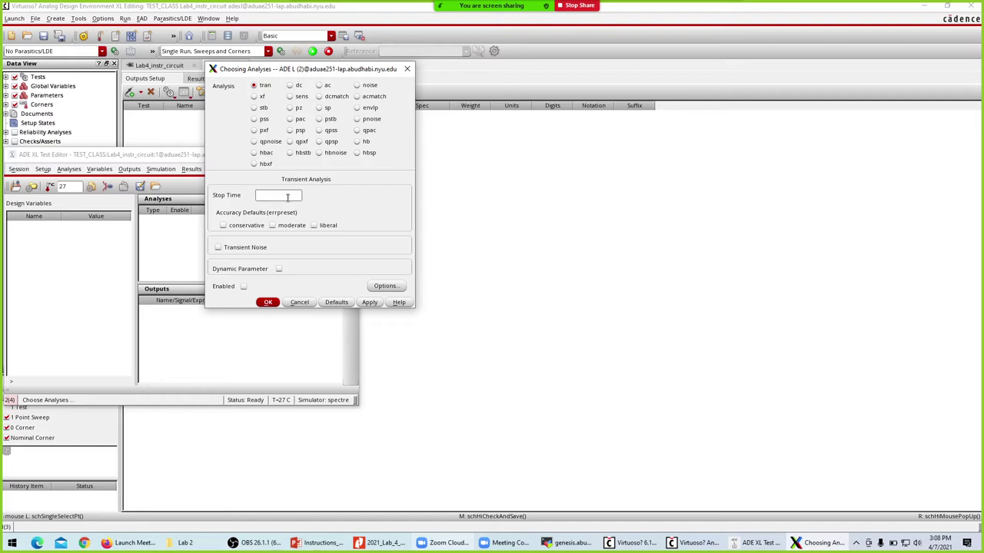
key(Return)
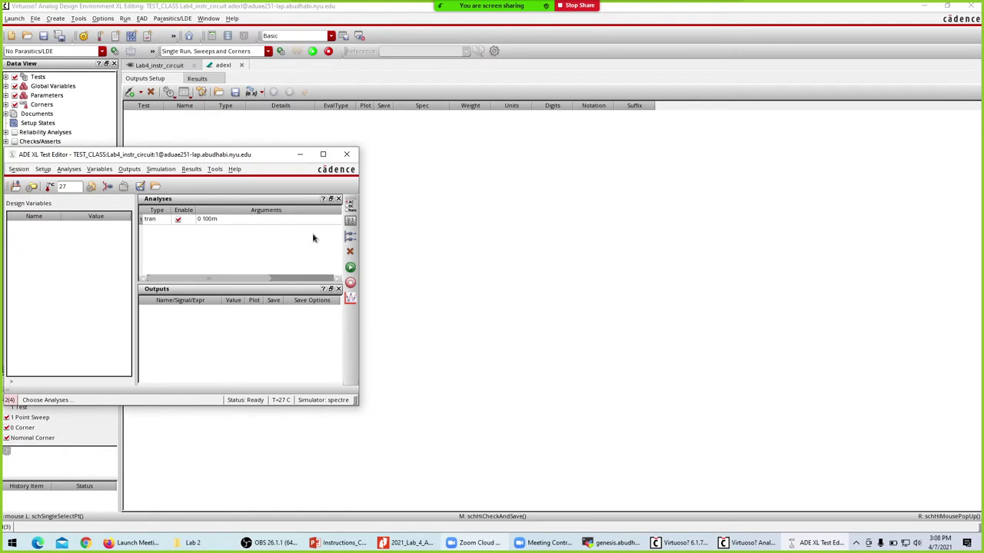
click(348, 209)
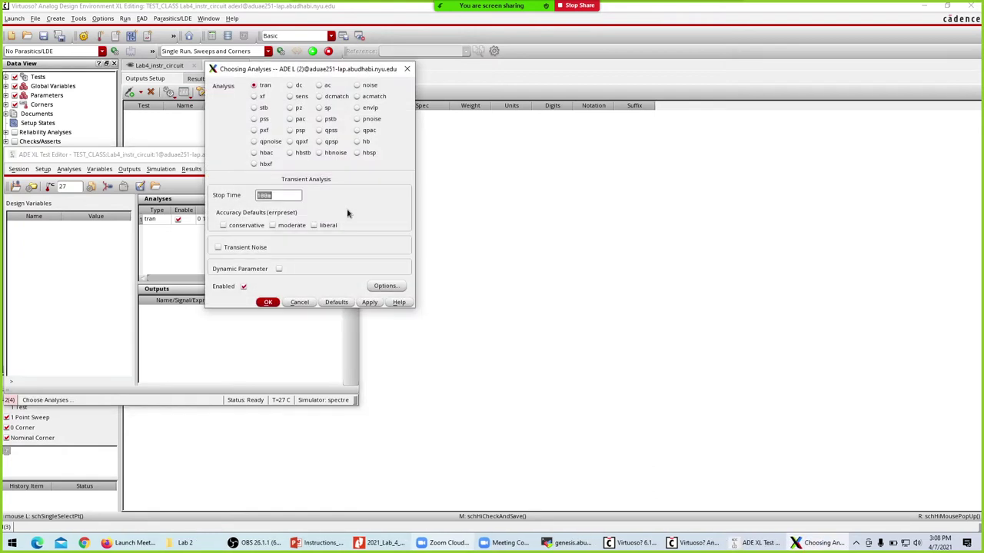
click(224, 226)
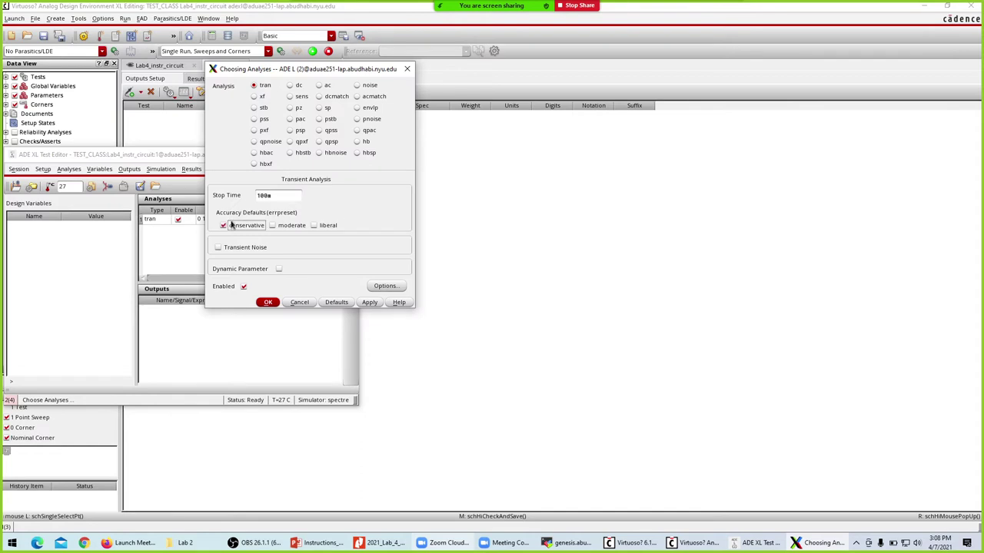
click(267, 302)
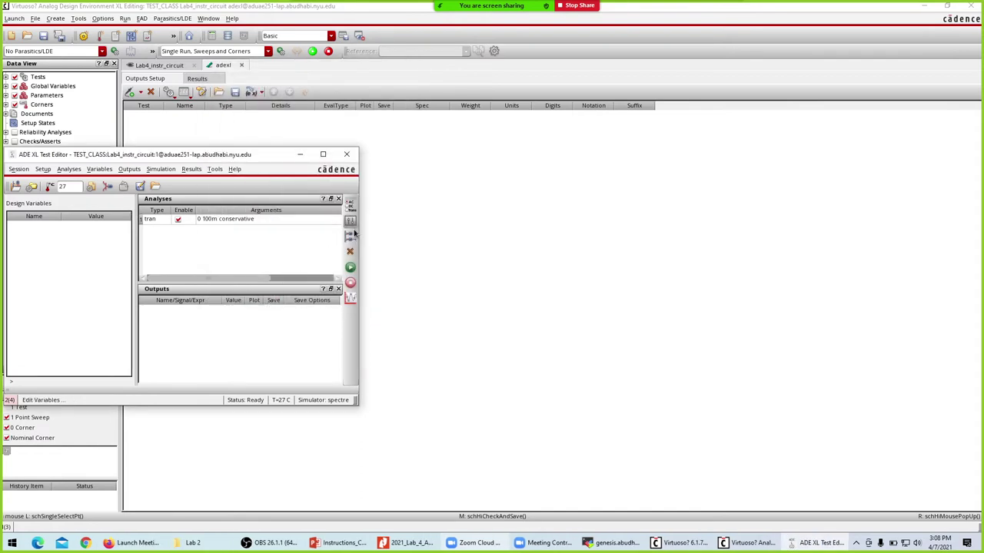
Set the test's save options to output all signals and all device currents.
click(124, 172)
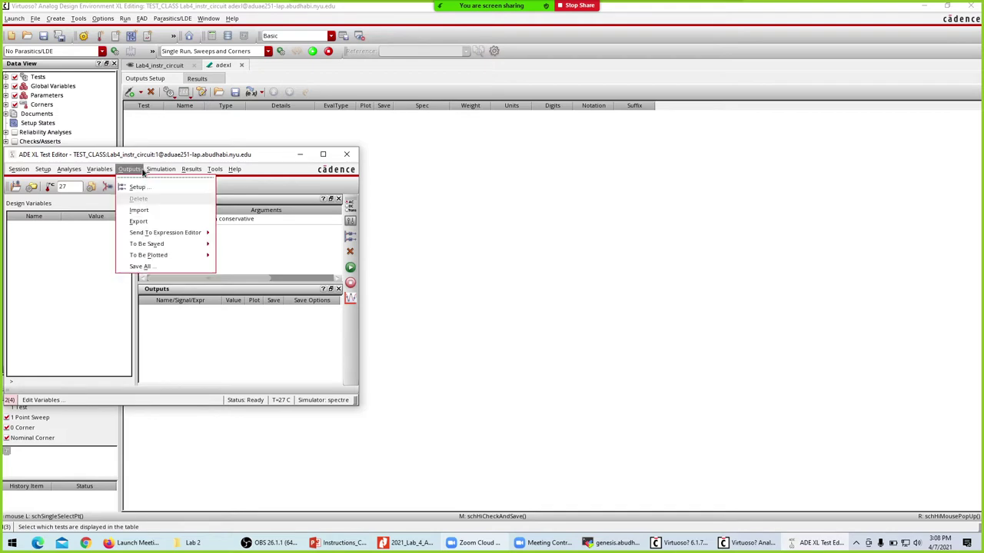
click(150, 266)
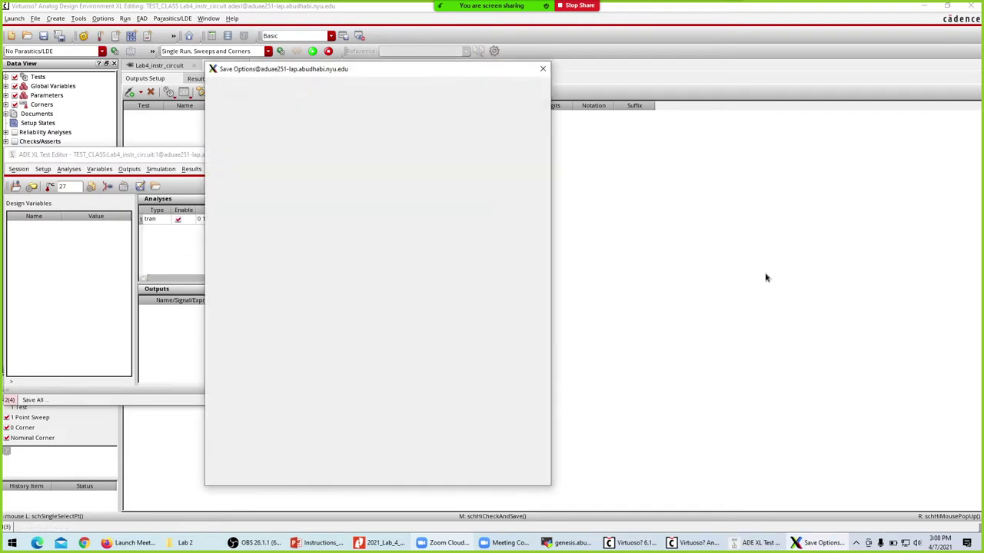
click(520, 102)
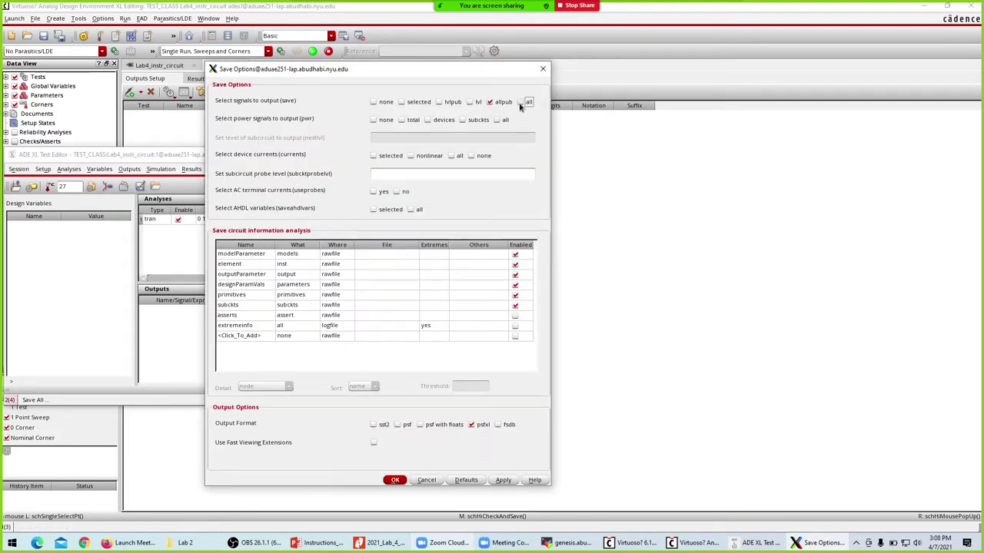
click(451, 156)
click(450, 173)
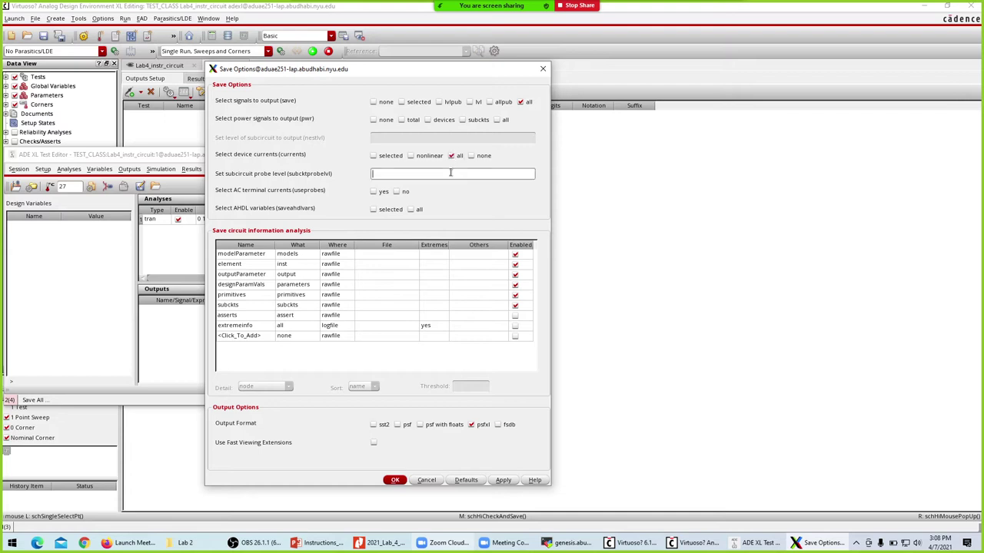
click(395, 481)
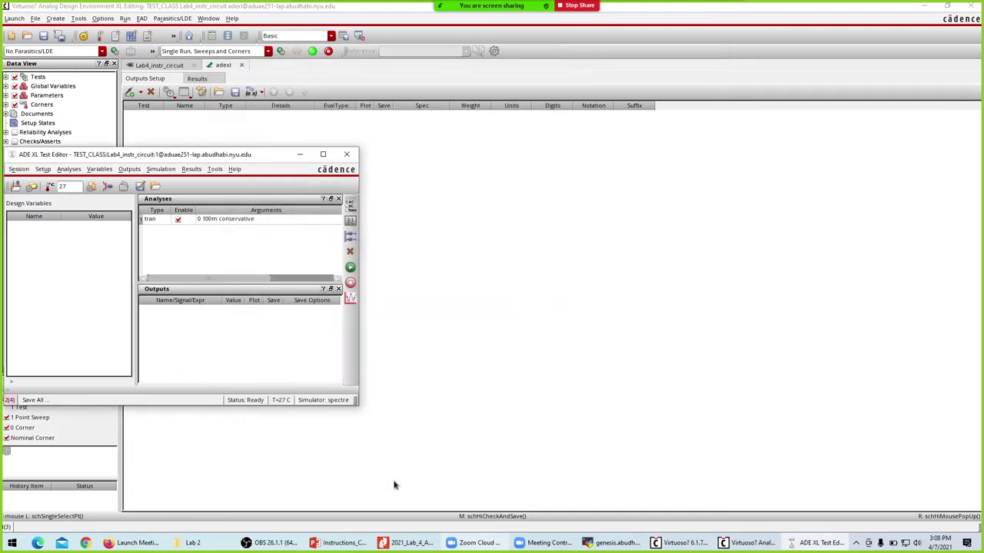
Close the test editor, run the adexl simulation and dismiss its output log.
click(347, 156)
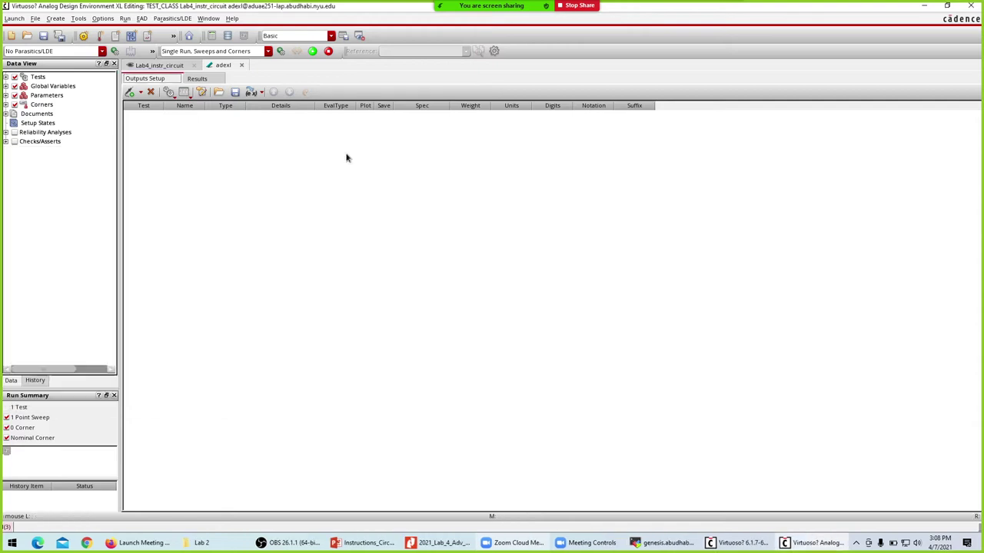
click(311, 51)
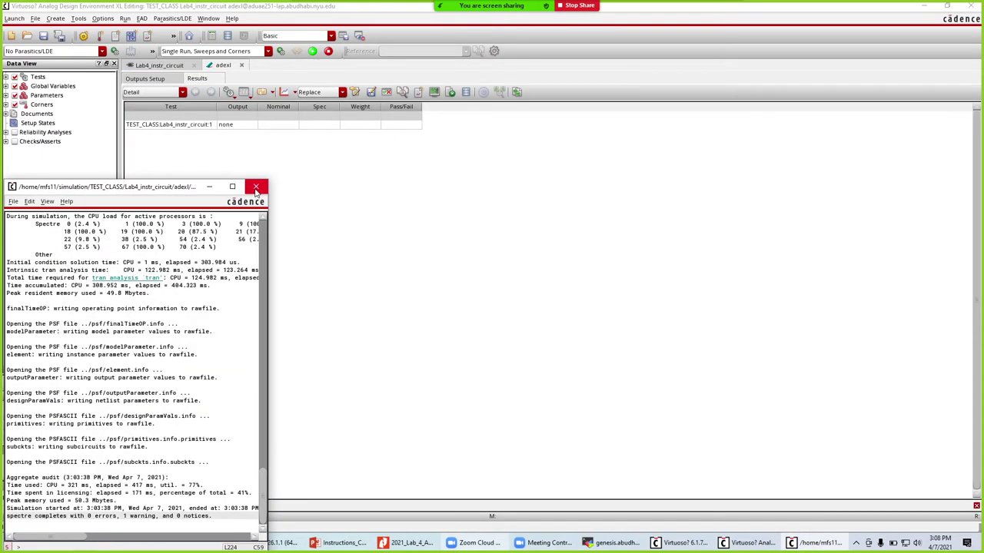
click(256, 188)
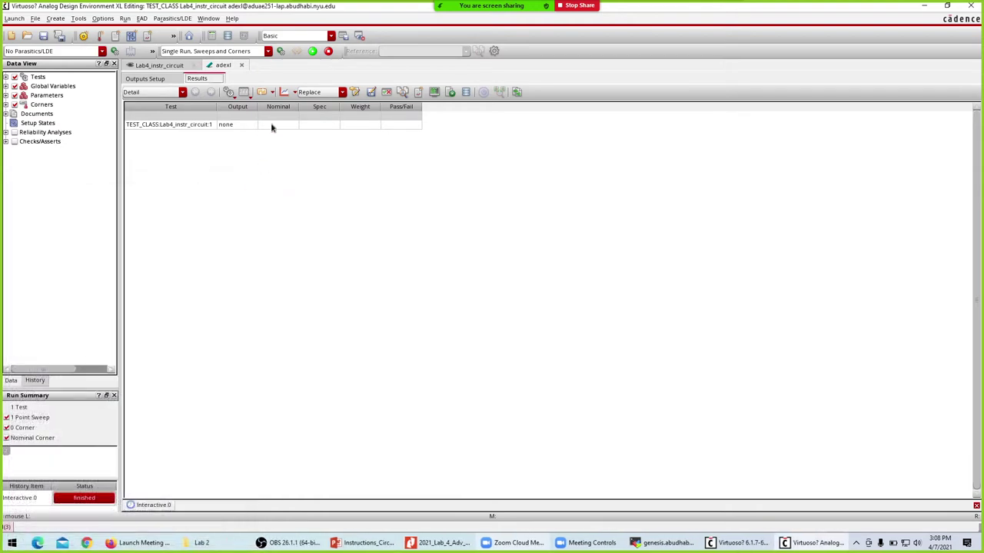
Direct-plot the transient voltage of net Vs1 and the current through the minus terminal of source V0.
right_click(229, 131)
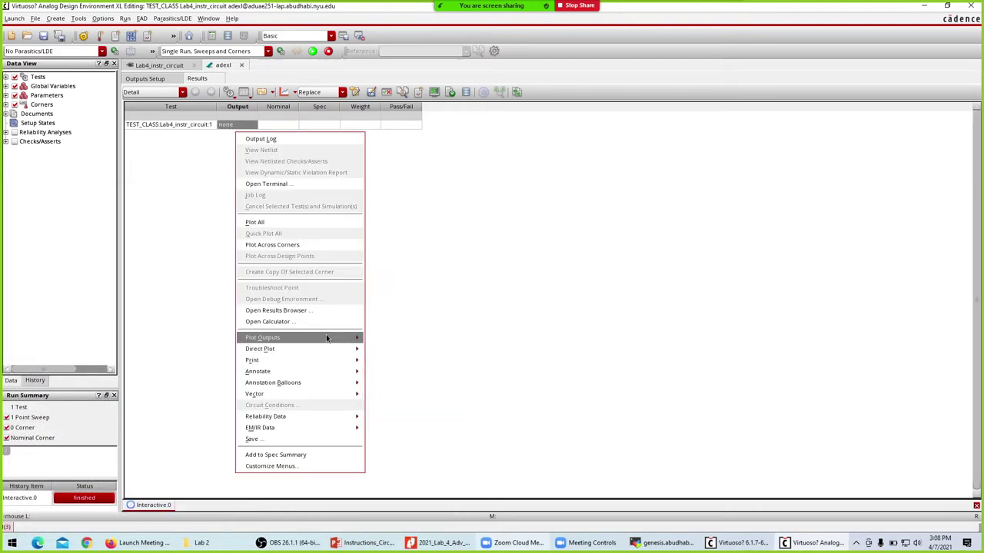
mouse_move(333, 349)
click(421, 362)
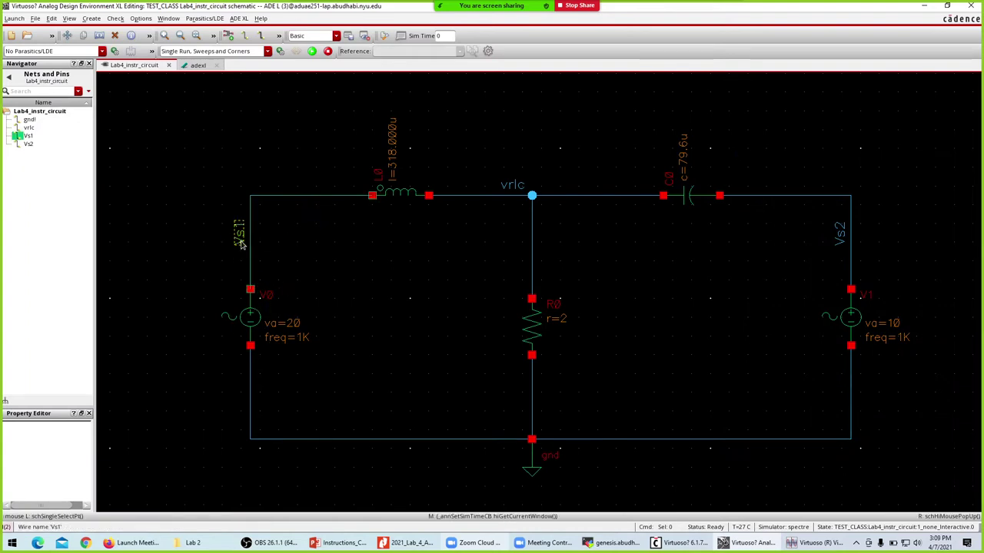
click(251, 348)
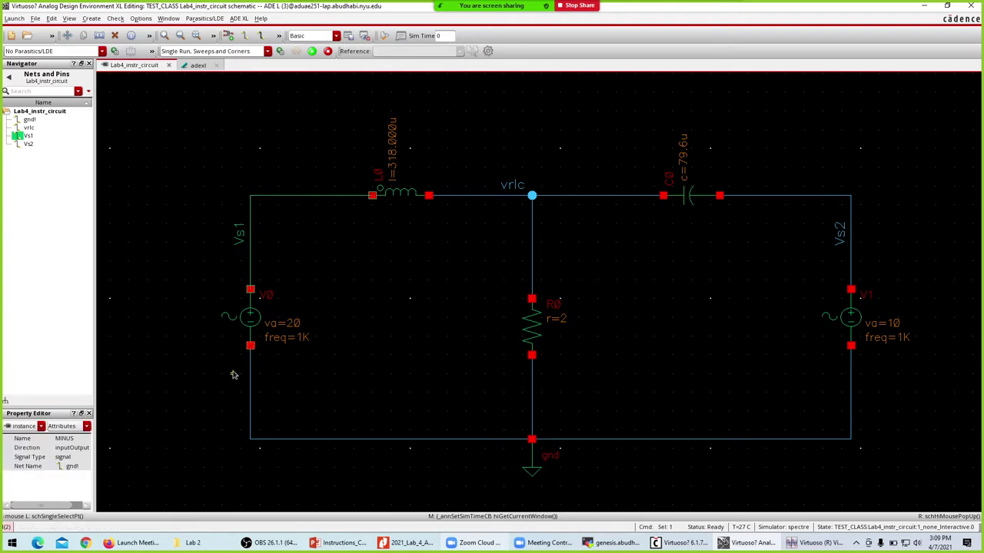
key(Escape)
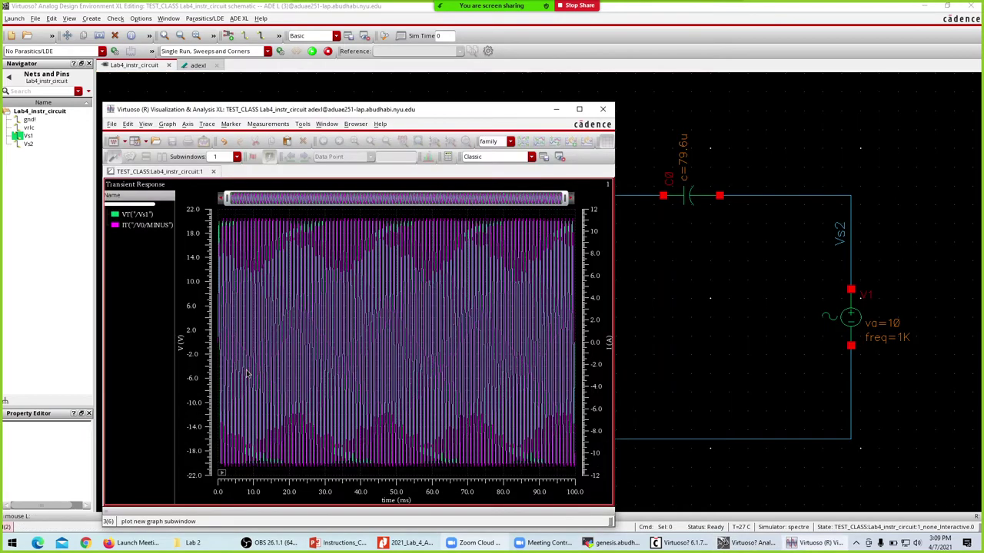
Maximize the waveform window and narrow the displayed time range to about 96.6 to 100 ms.
double_click(444, 110)
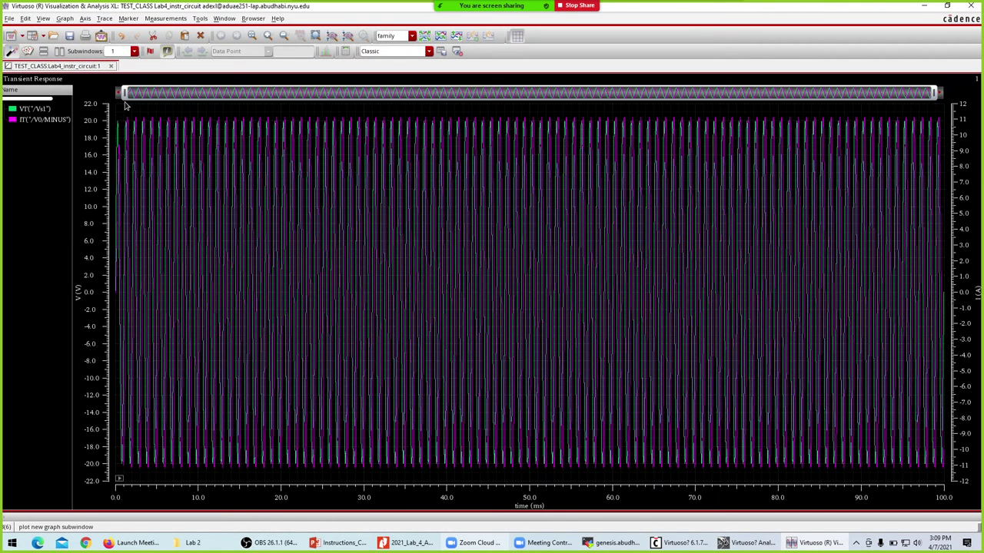
drag(126, 93, 906, 101)
mouse_move(507, 229)
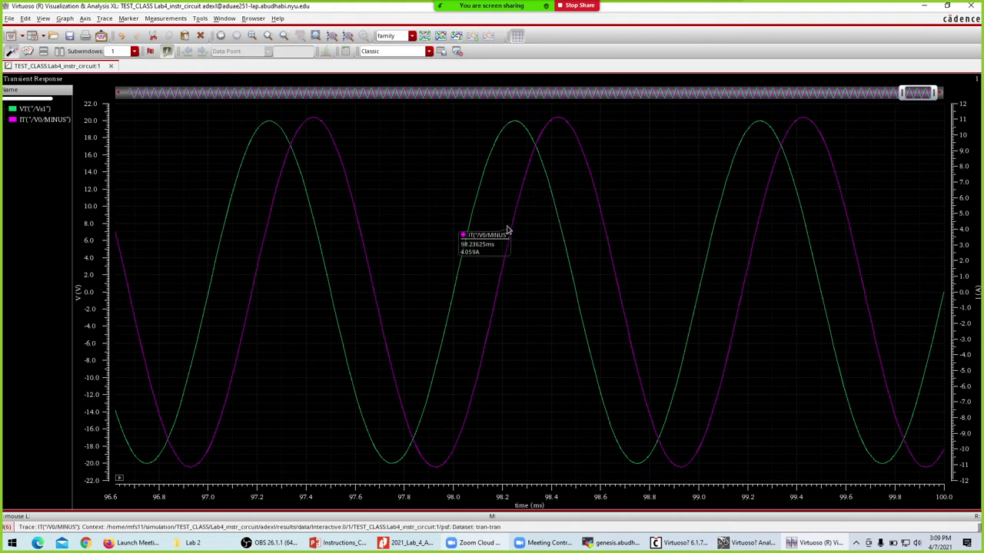
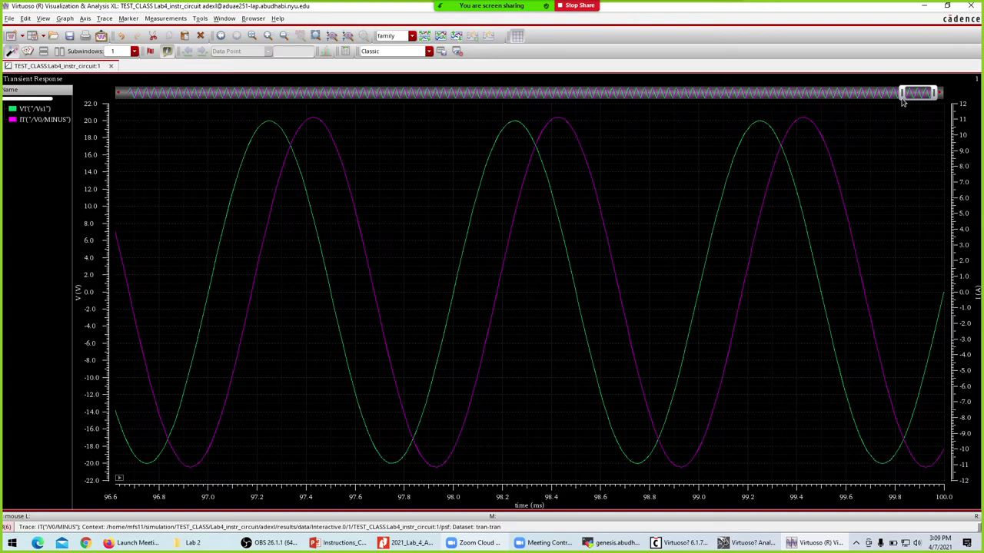
Open the calculator from the adexl results and clear the old average power expression from its buffer.
click(738, 544)
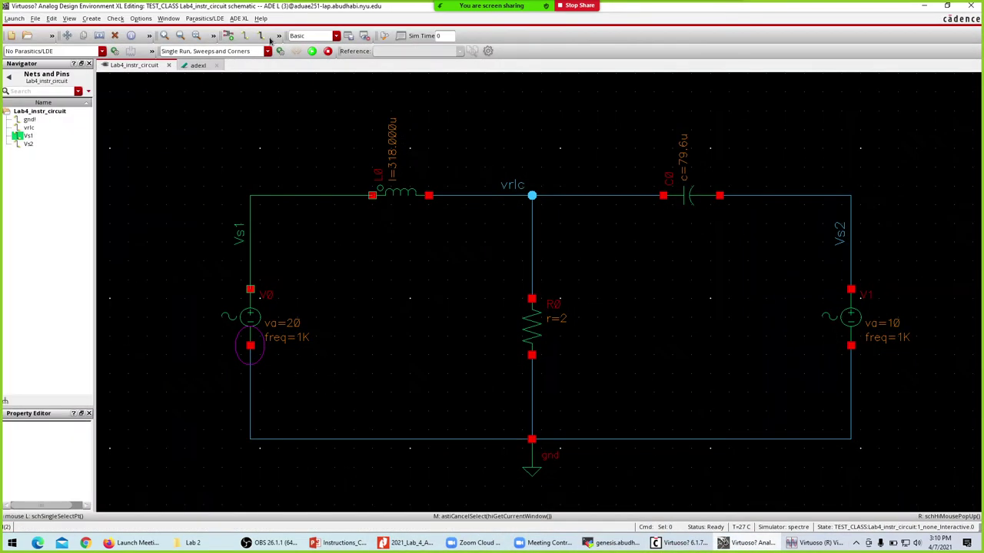
key(f)
click(197, 65)
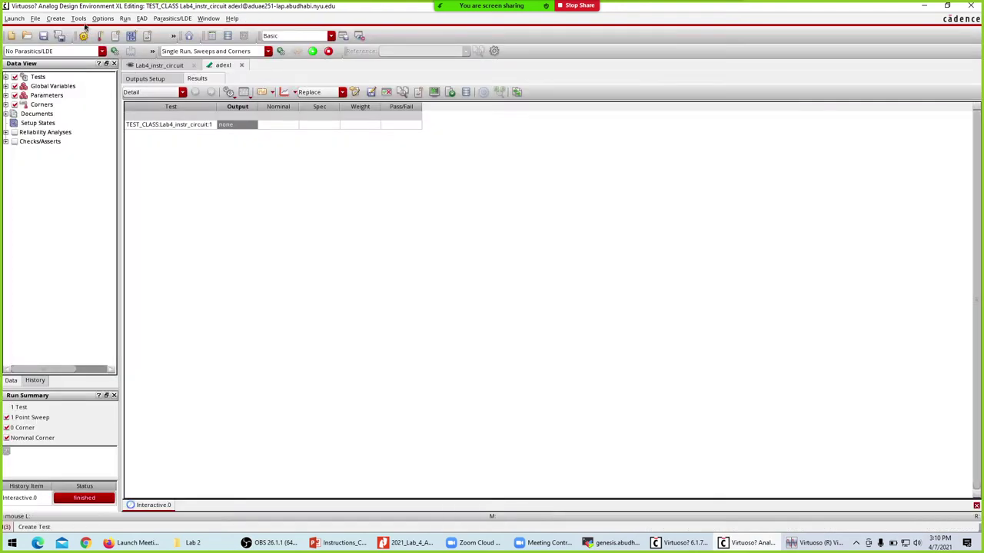
click(79, 18)
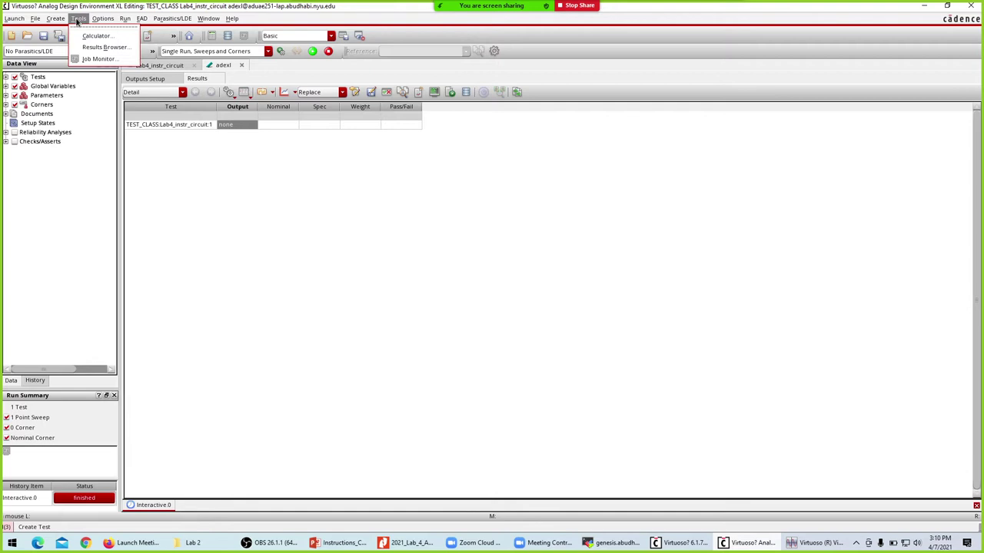
click(100, 37)
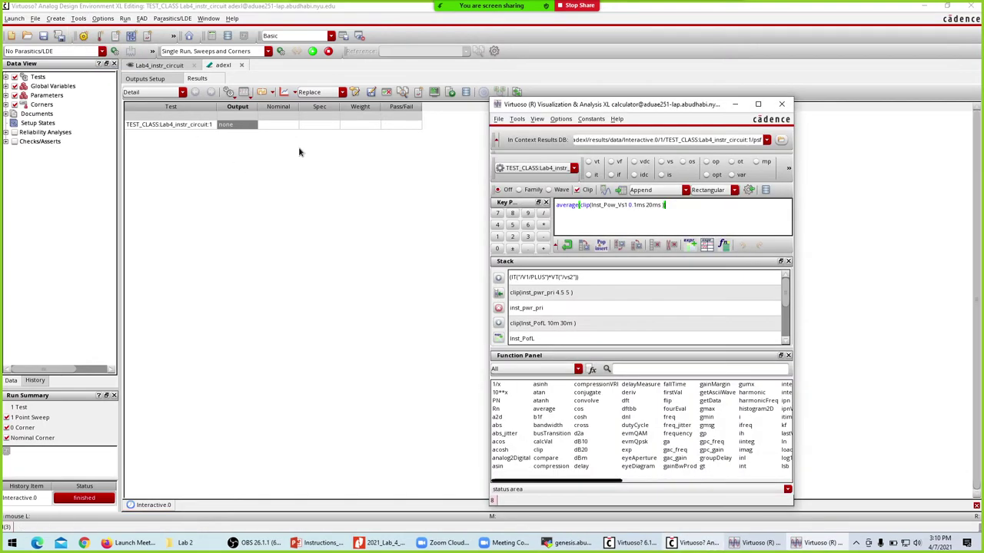
drag(686, 203, 532, 209)
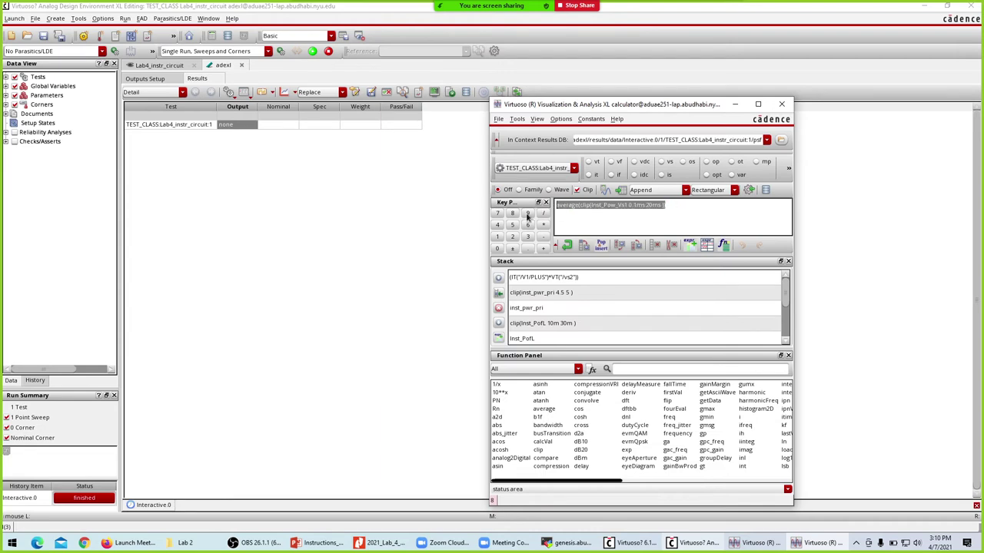
key(Delete)
drag(663, 108, 259, 113)
click(249, 181)
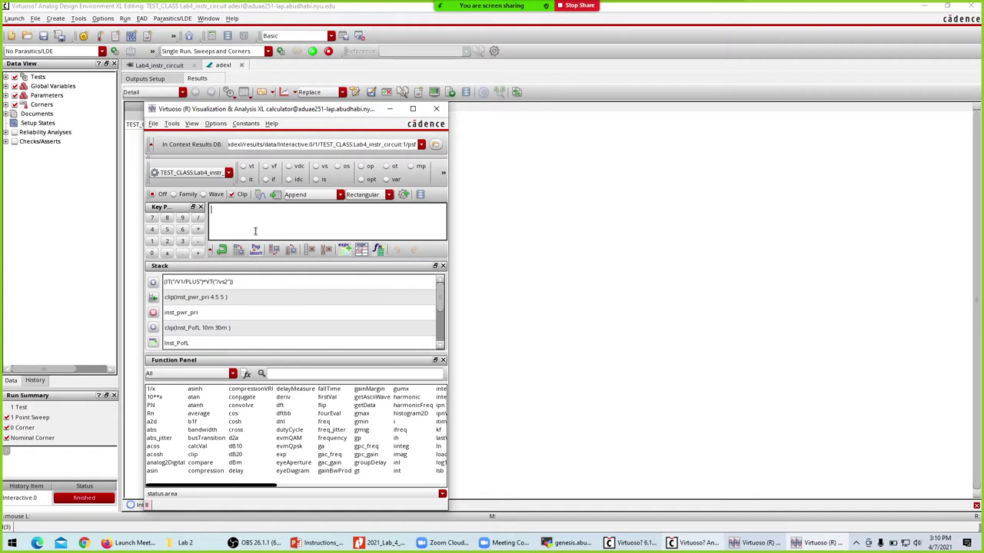
Examine the phase relation between the Vs1 voltage and V0 current waveforms, and return to the adexl results.
click(389, 108)
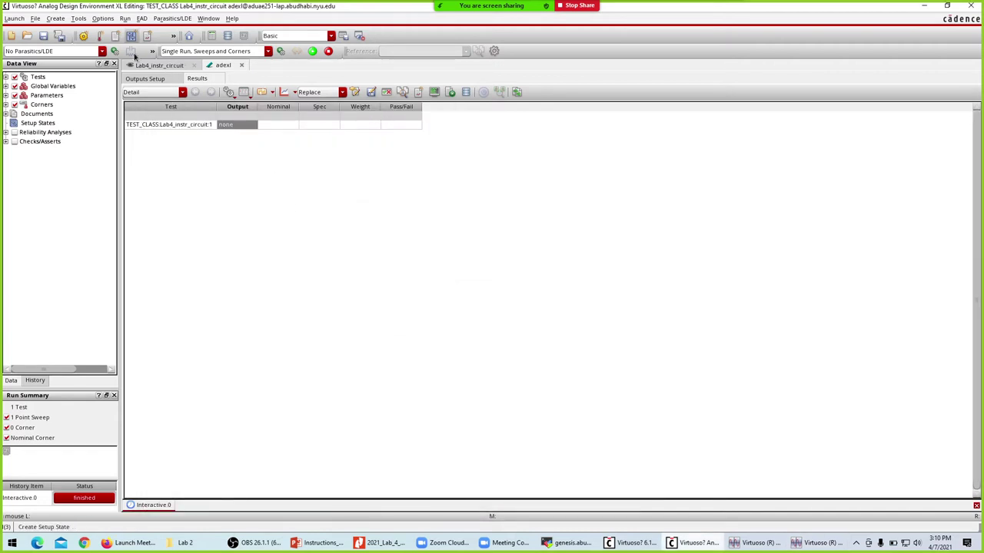
click(819, 543)
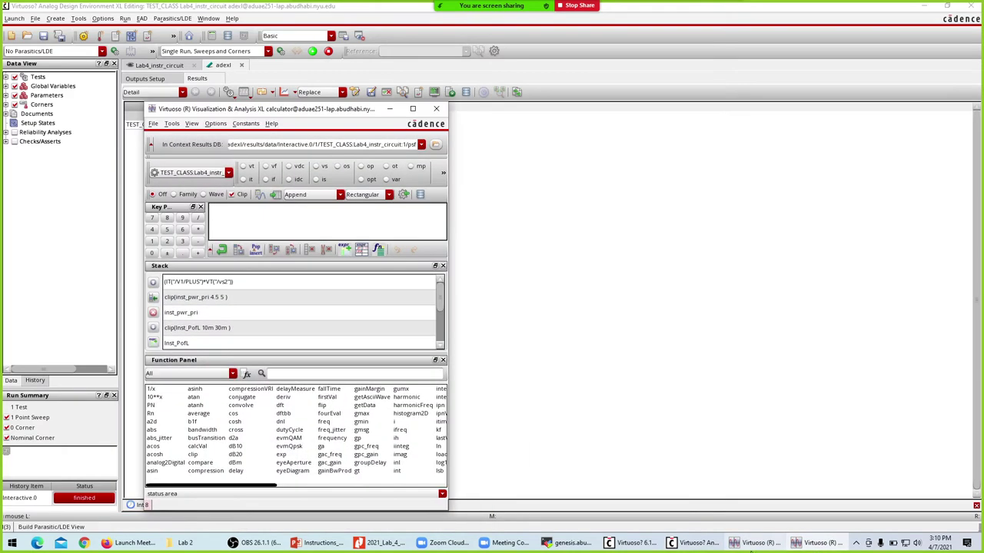
click(753, 543)
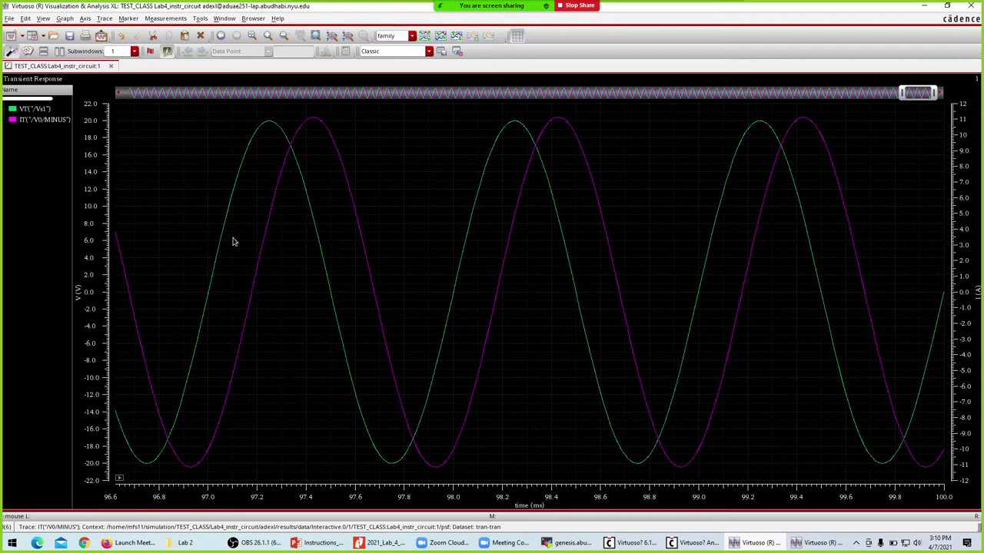
mouse_move(263, 223)
mouse_move(226, 227)
mouse_move(221, 245)
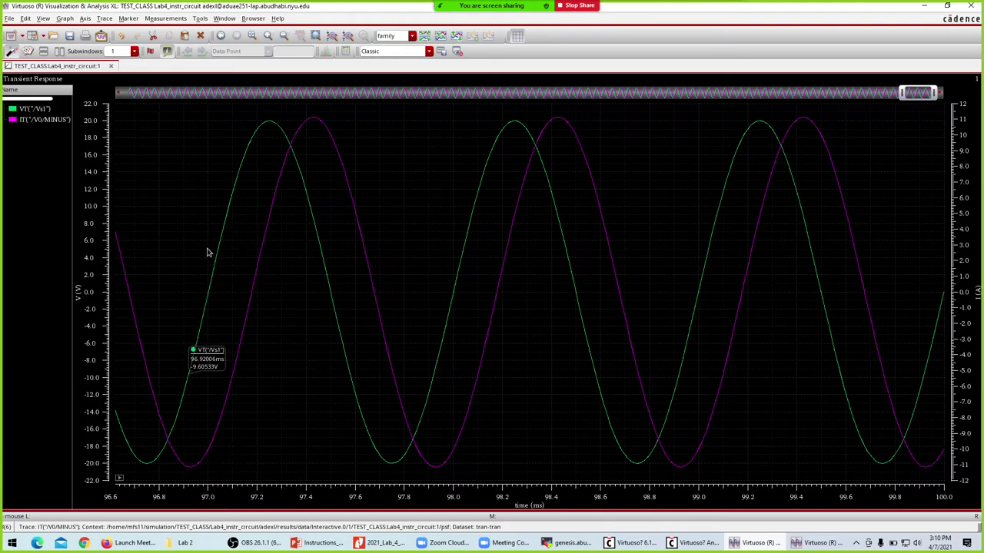
mouse_move(299, 142)
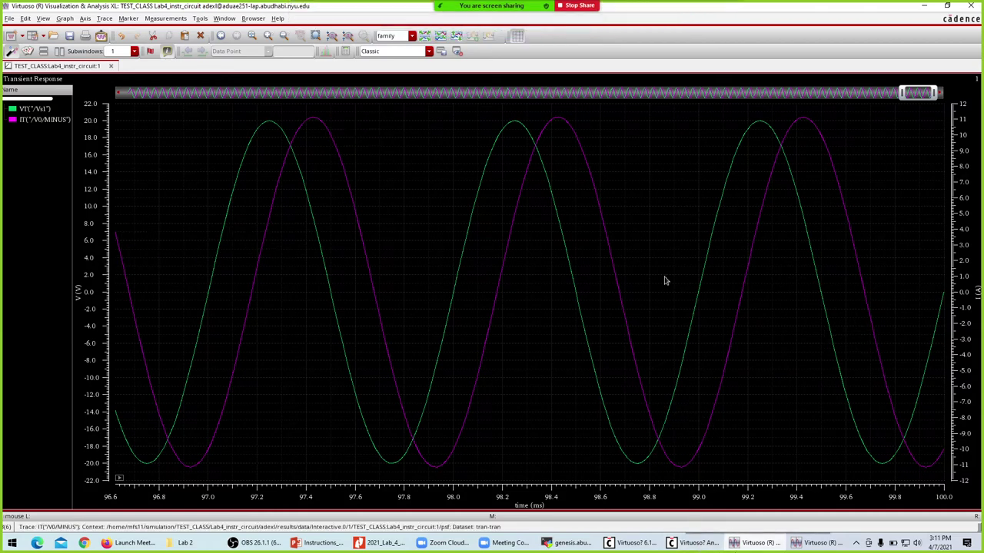
click(680, 547)
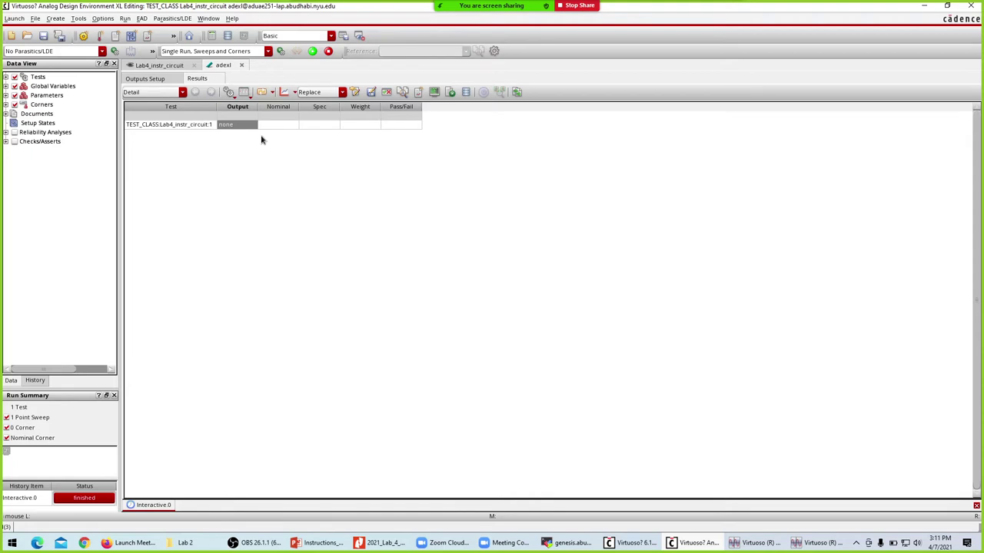
Fetch the transient current through V0's minus terminal into the calculator, and clear that expression from the buffer.
click(813, 547)
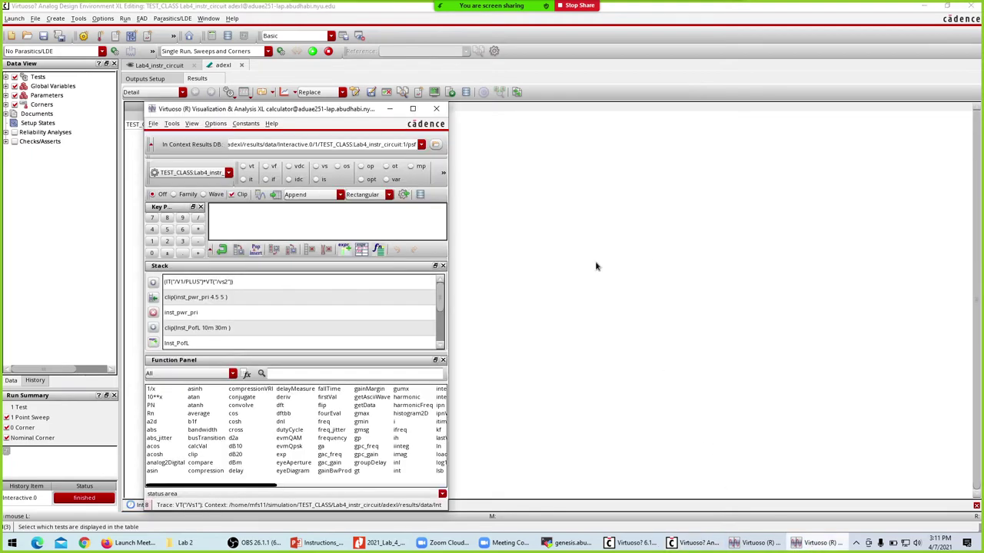
drag(269, 113, 379, 107)
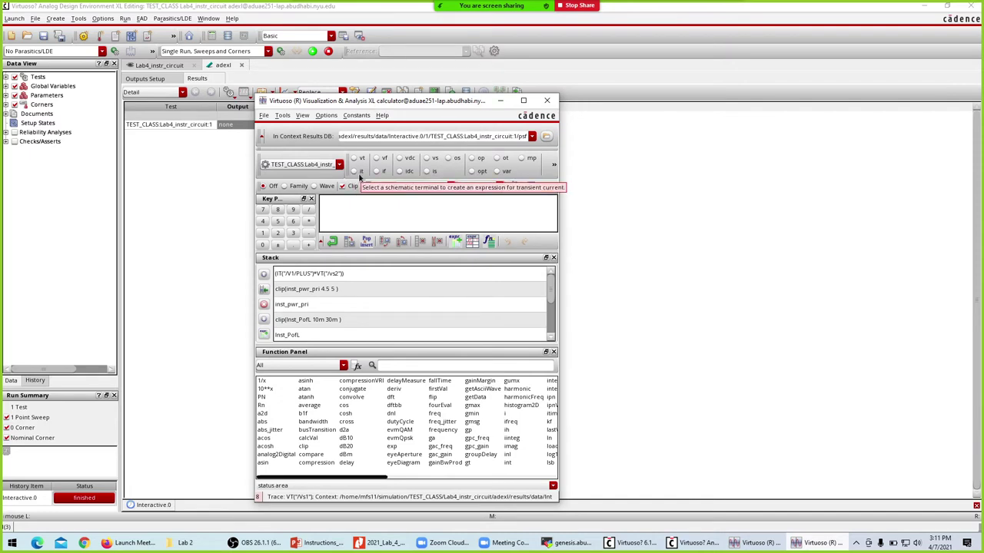
click(354, 172)
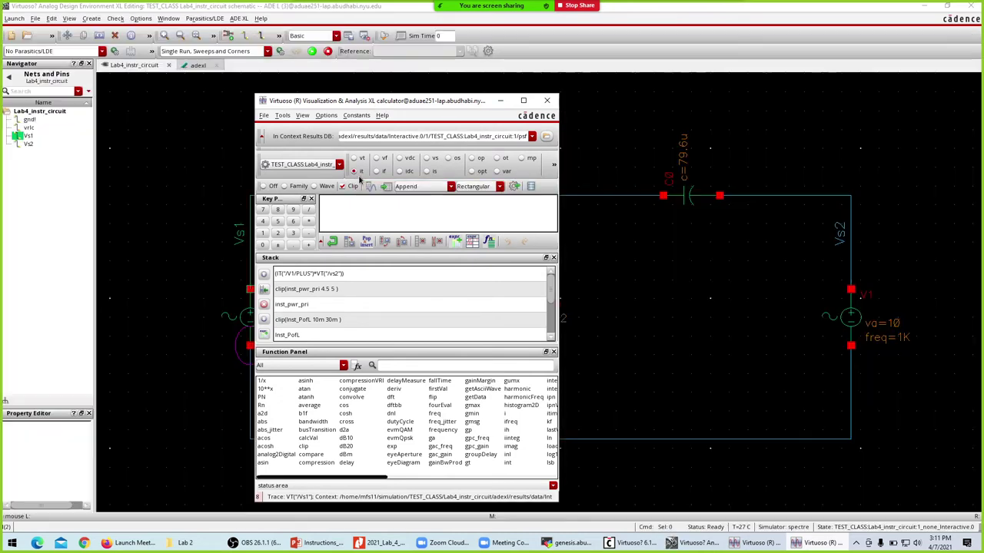
drag(381, 102, 513, 100)
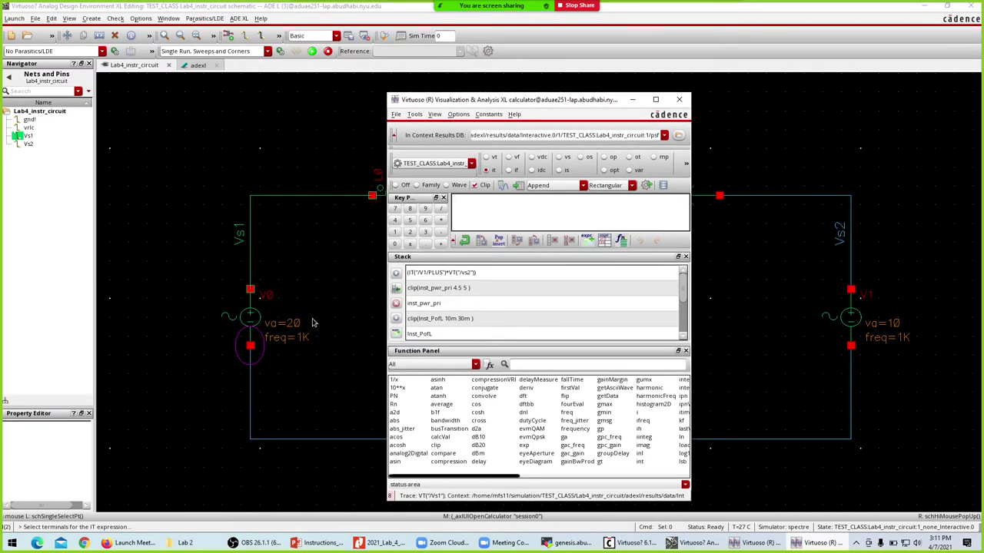
click(251, 347)
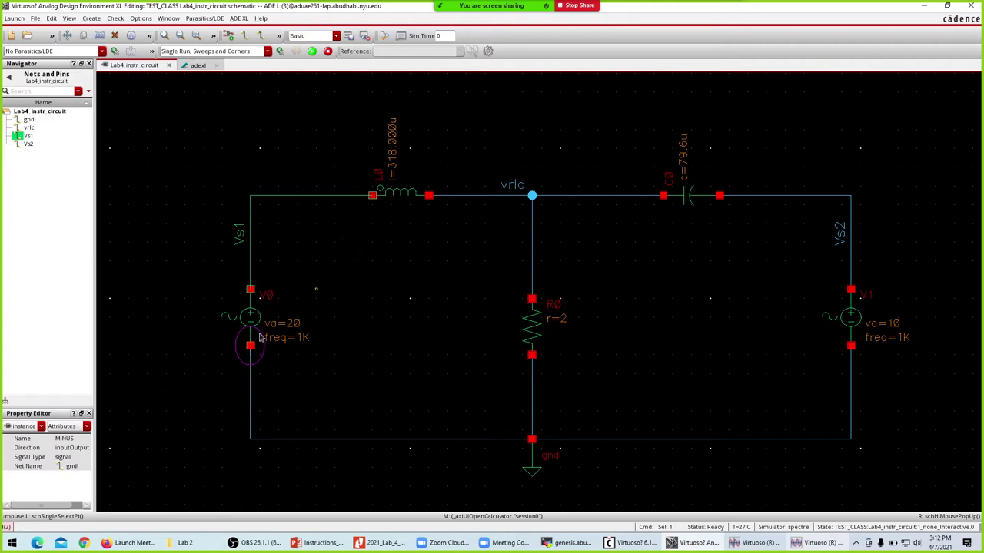
click(764, 550)
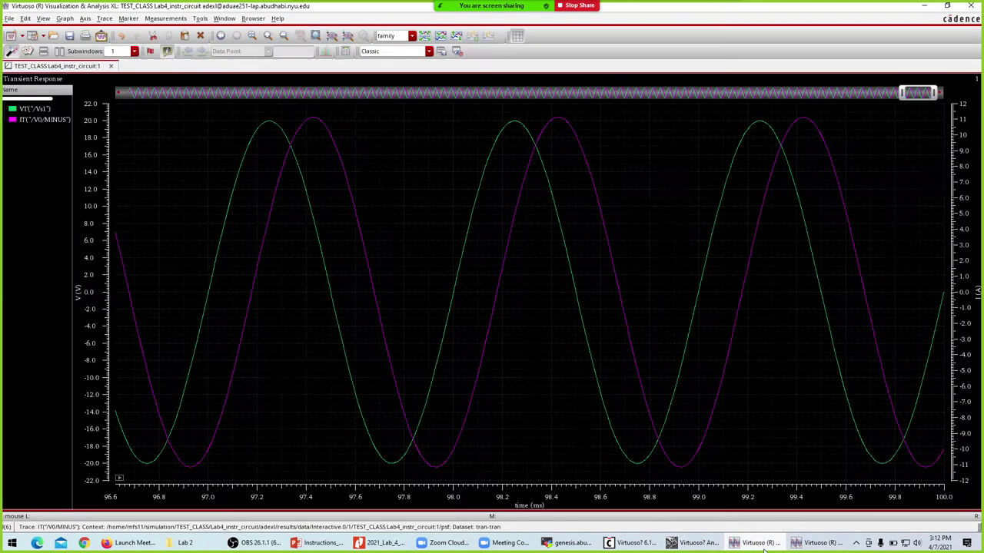
click(765, 550)
click(819, 542)
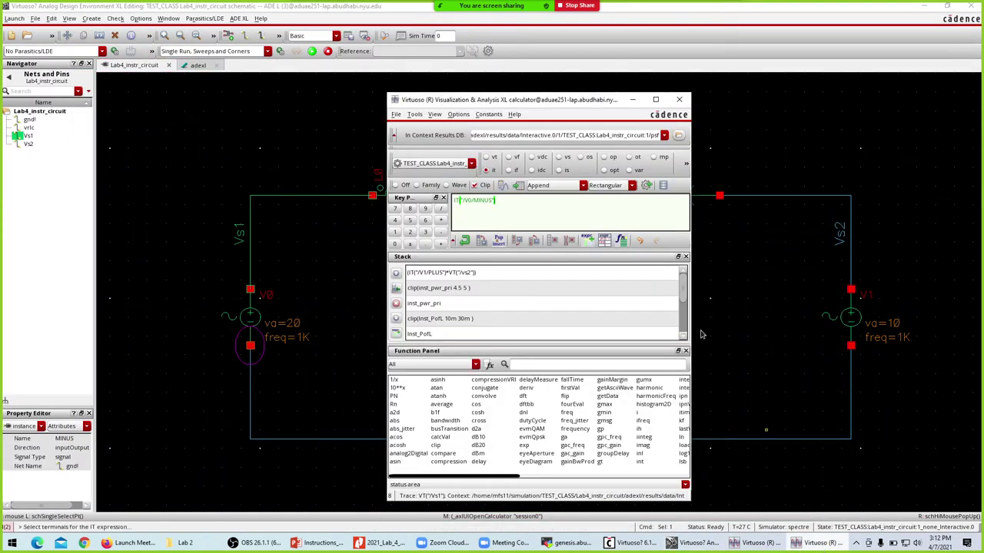
drag(518, 105, 492, 89)
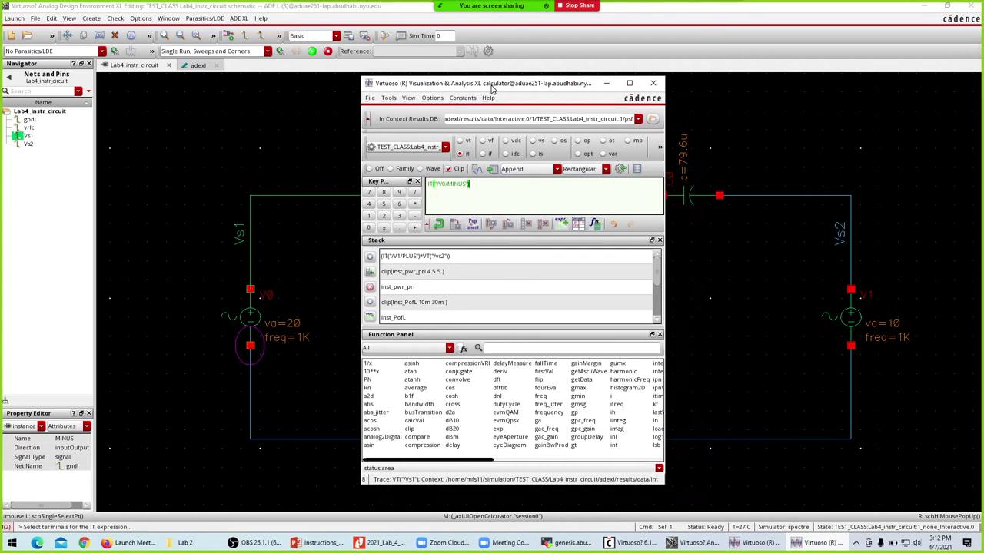
triple_click(478, 186)
key(Delete)
Try to fetch the transient current through V0's plus terminal into the calculator buffer, and close the calculator.
drag(527, 91, 715, 202)
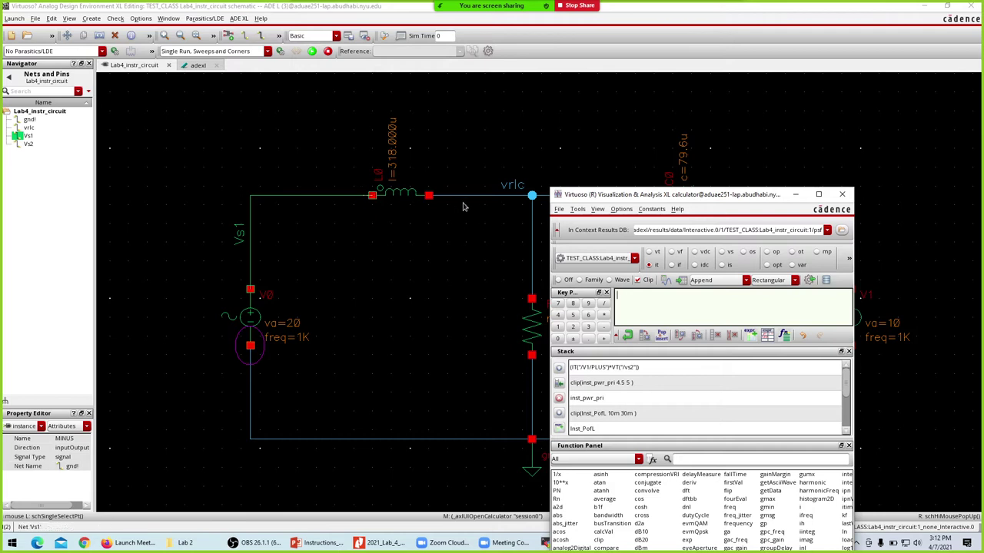
click(250, 292)
click(251, 291)
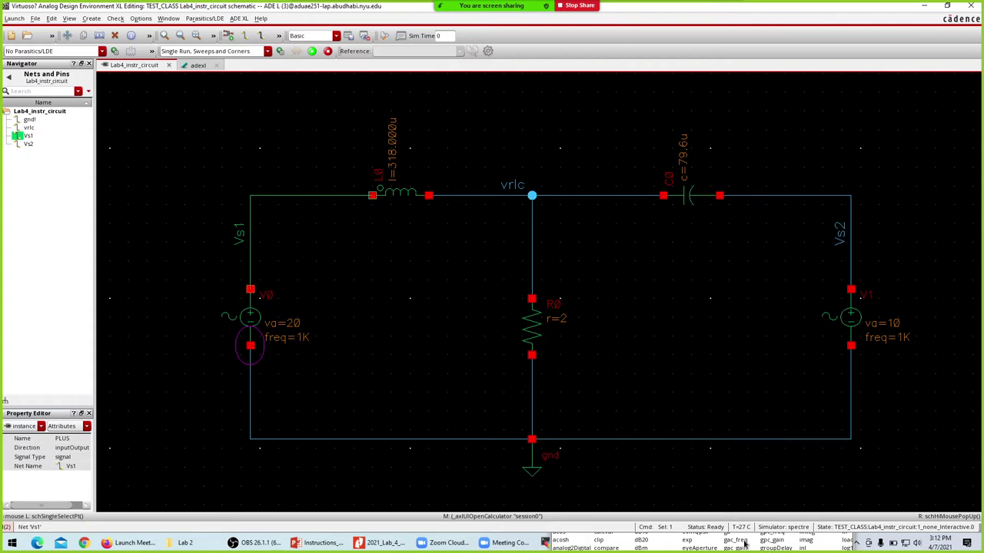
click(827, 457)
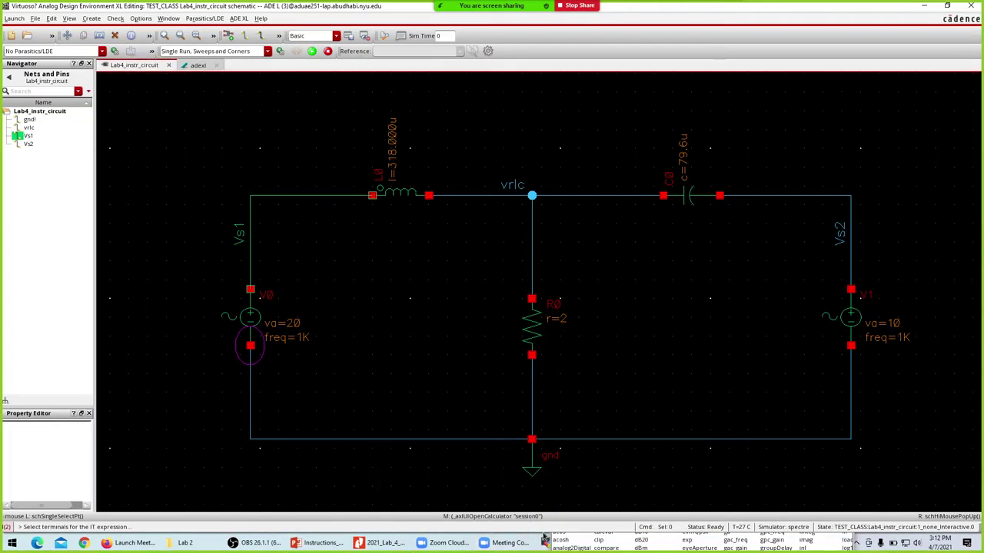
click(574, 542)
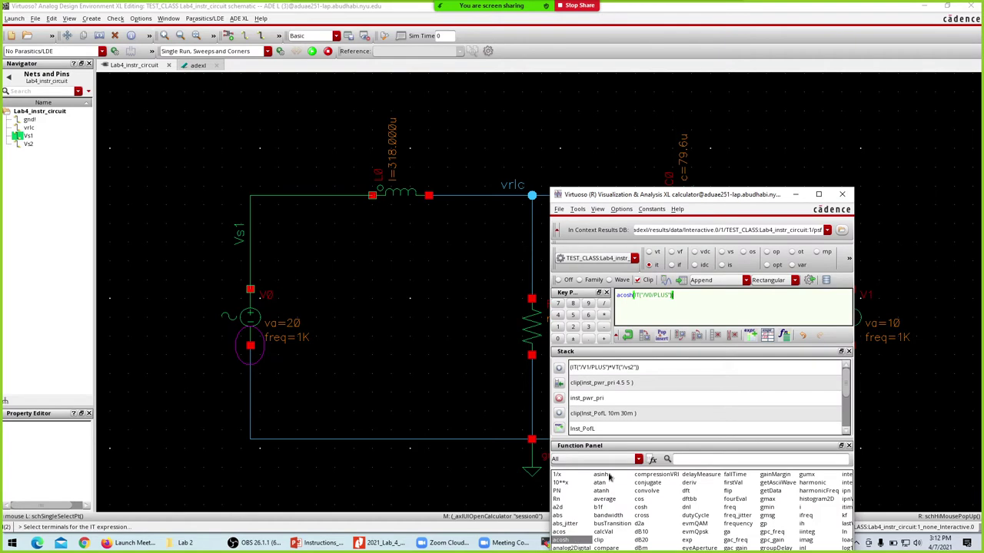
click(842, 194)
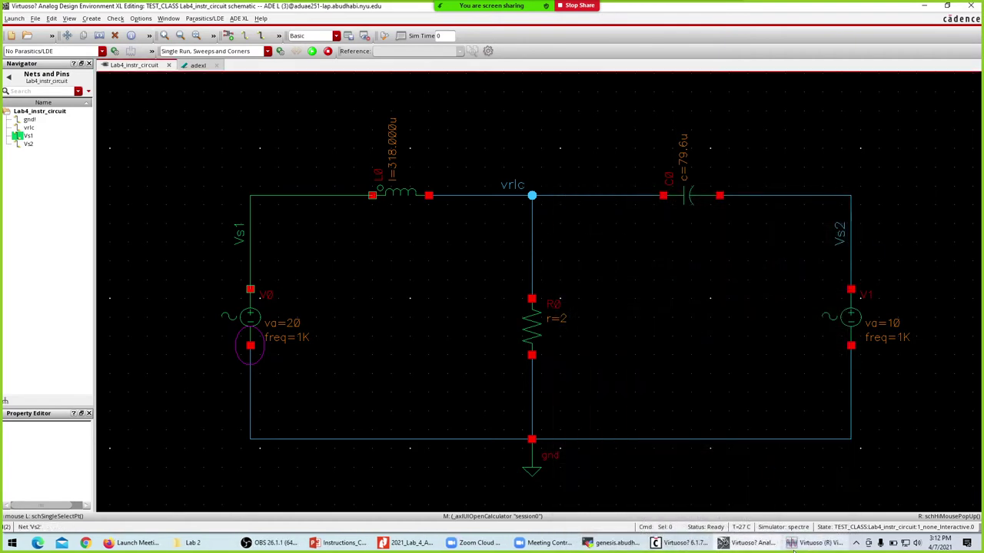
key(alt+Tab)
key(alt+Tab)
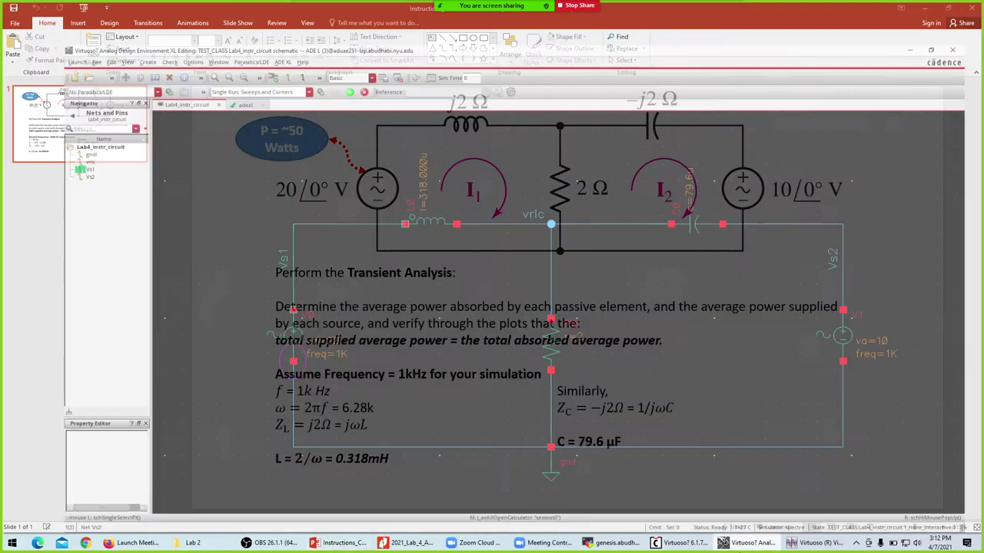
click(805, 544)
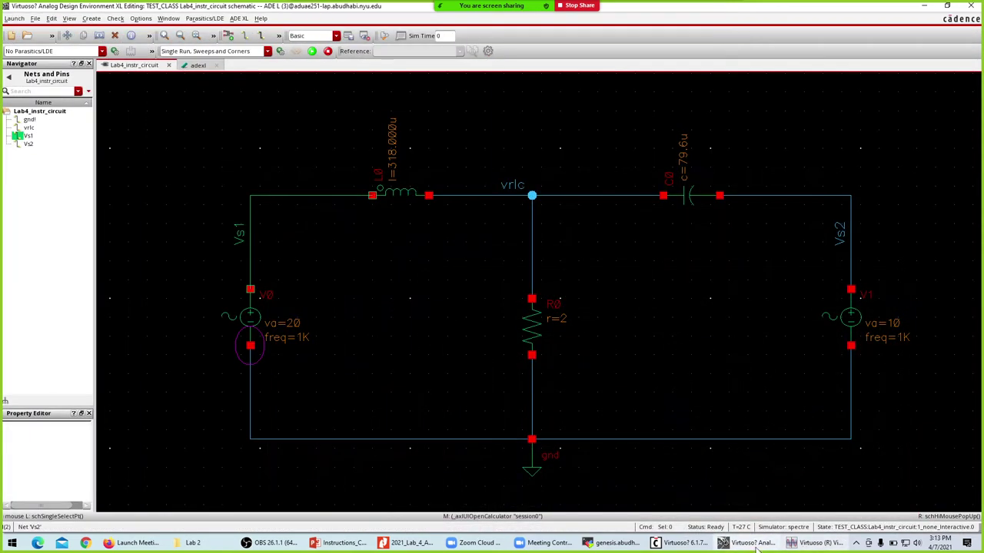
Reopen the calculator from the adexl view and clear the leftover acosh expression from its buffer.
click(188, 66)
click(77, 18)
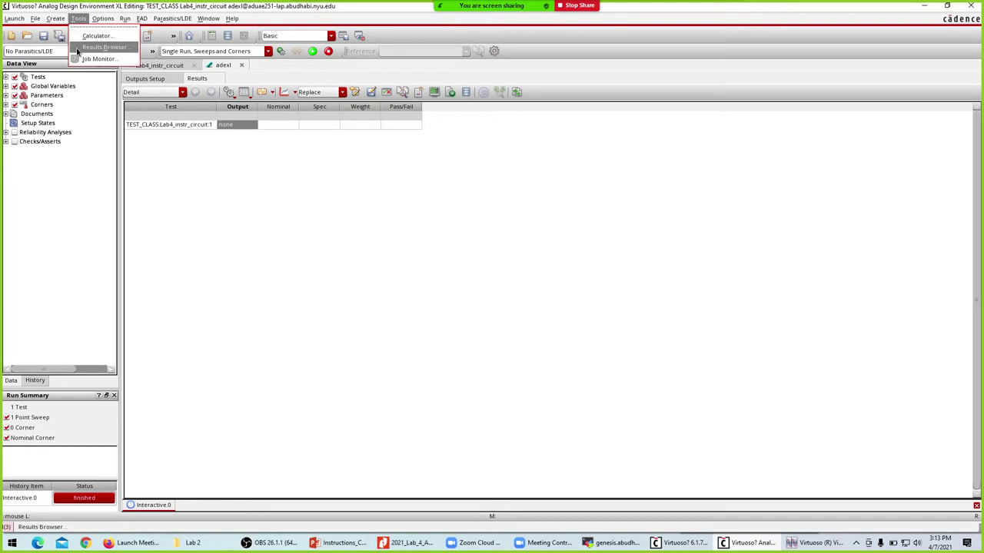
click(80, 44)
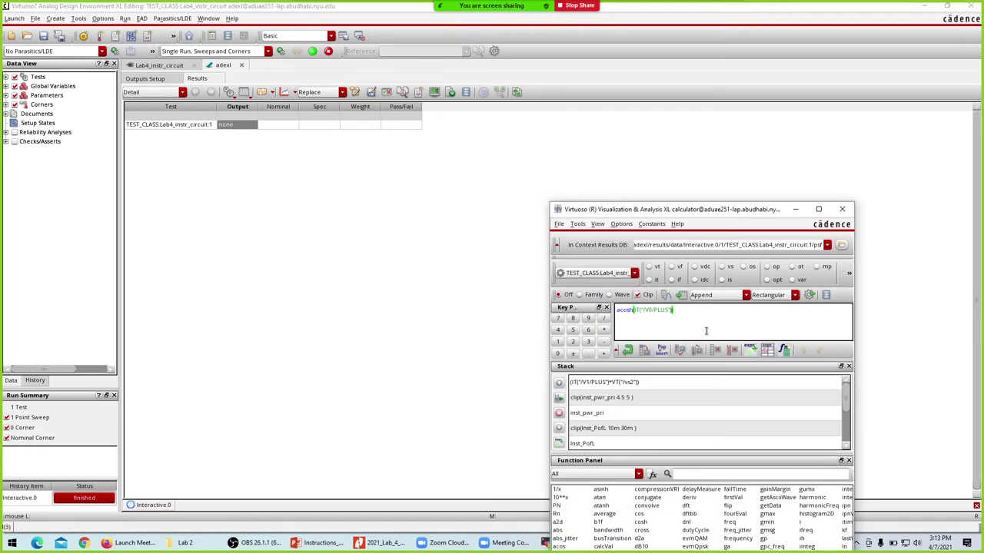
triple_click(657, 310)
key(Delete)
Fetch the transient current through V0's plus terminal from the schematic into the calculator buffer.
drag(682, 214, 628, 157)
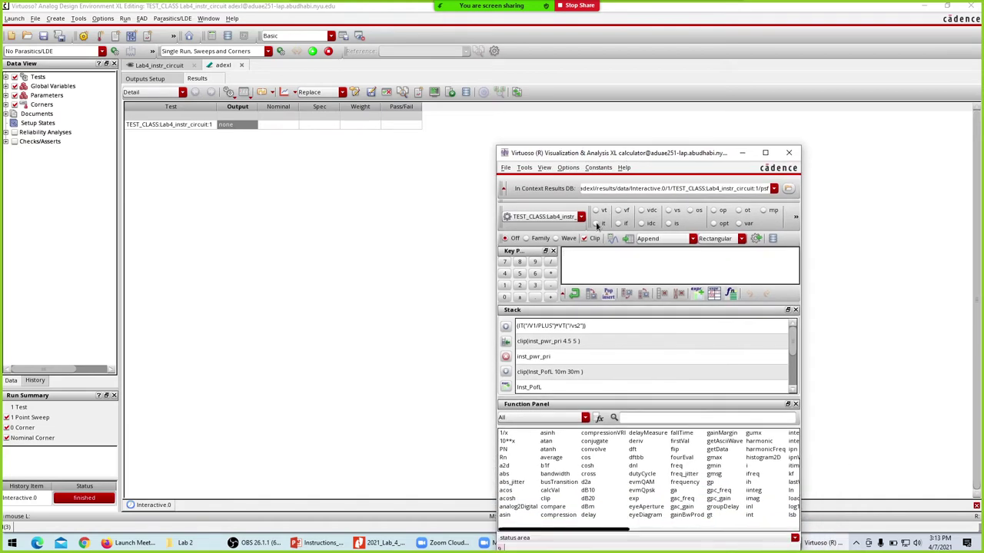
click(595, 223)
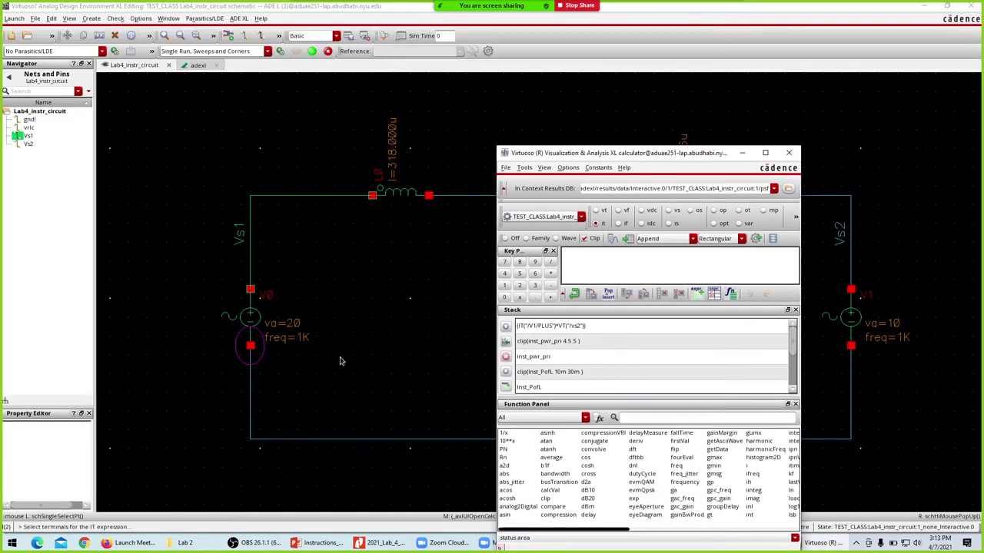
click(250, 290)
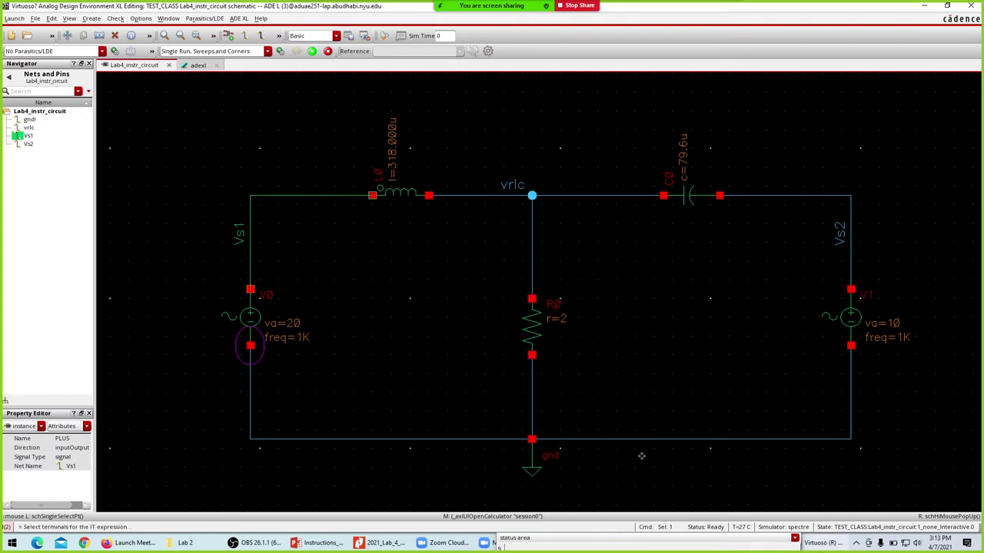
click(662, 400)
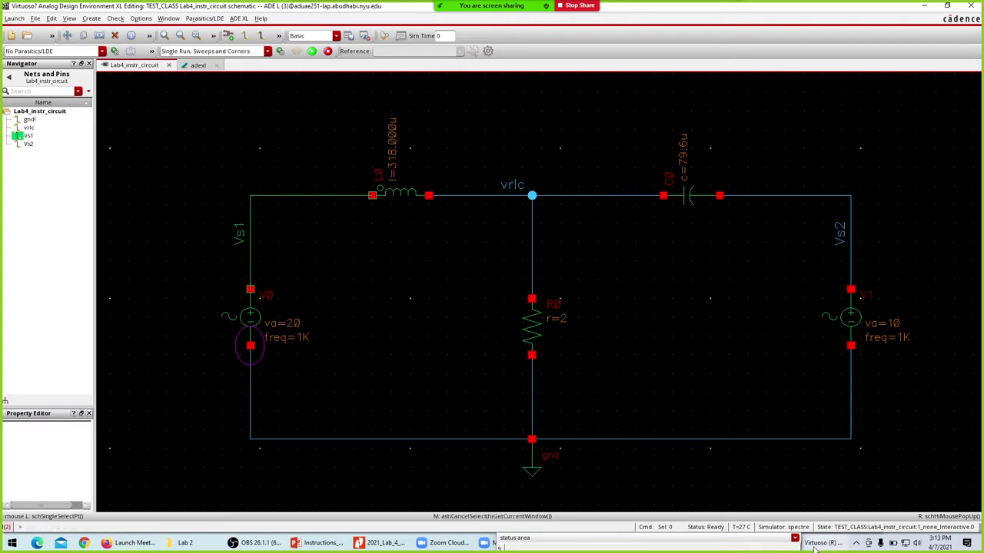
click(706, 541)
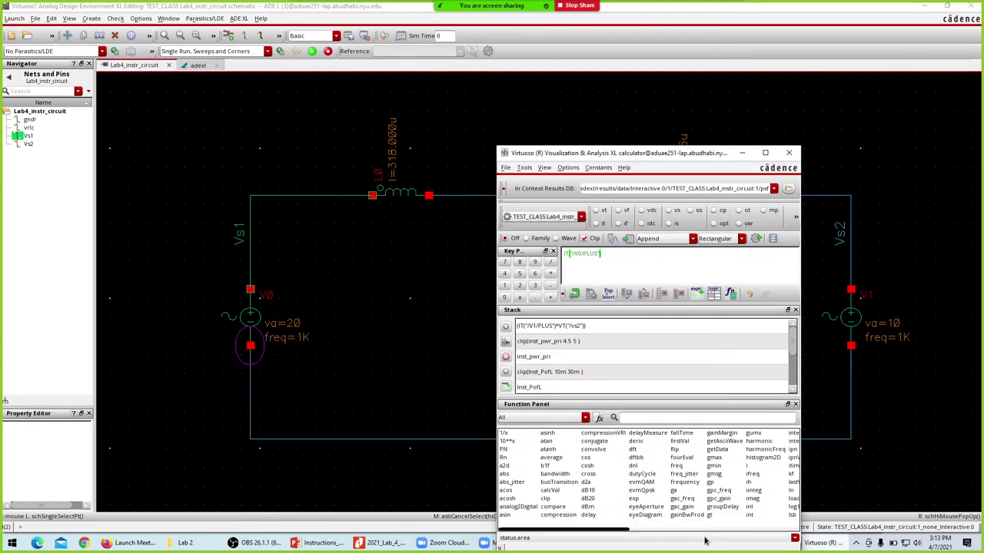
drag(617, 157, 578, 80)
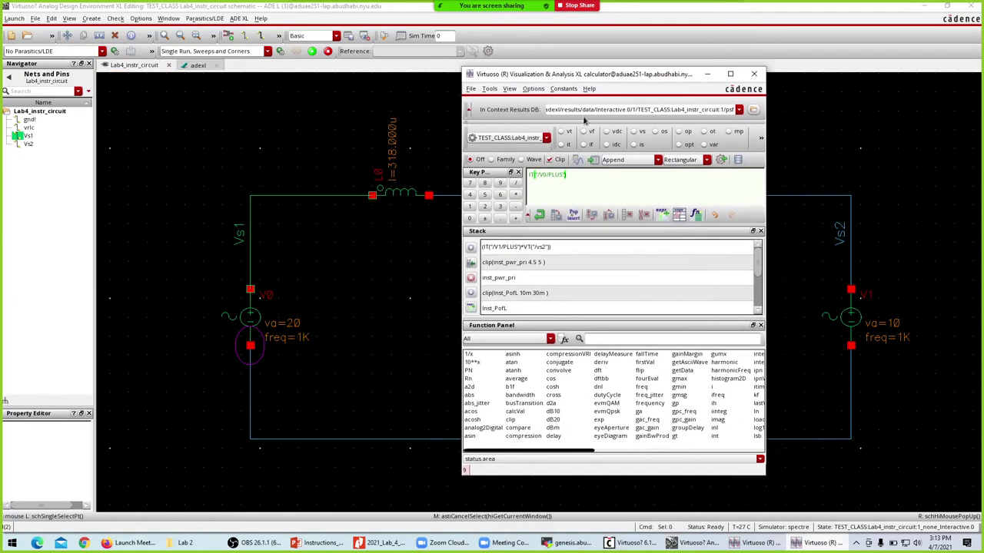
Multiply the V0 plus-terminal current in the buffer by VT("/Vs1") to form the instantaneous power expression.
click(573, 182)
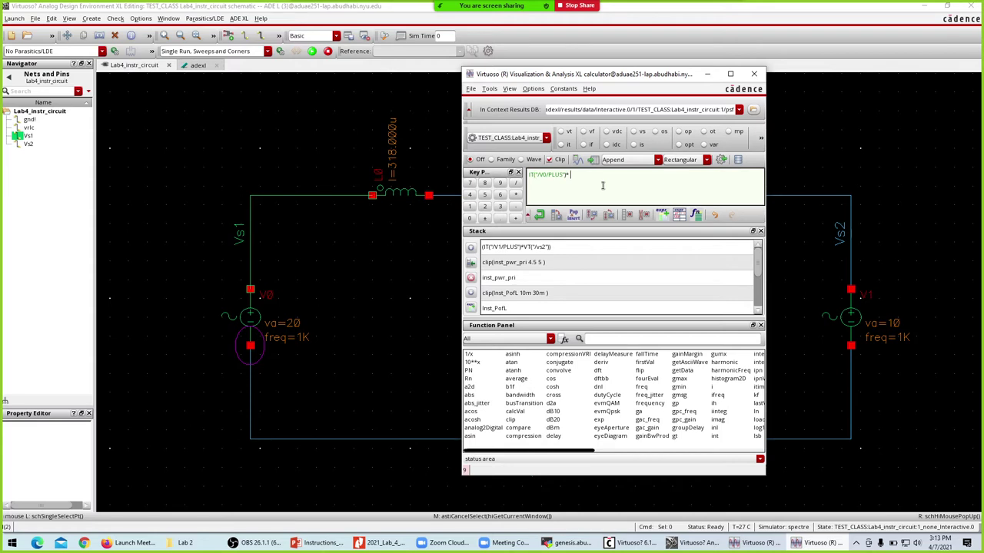
text(VT("/Vs)
text(")
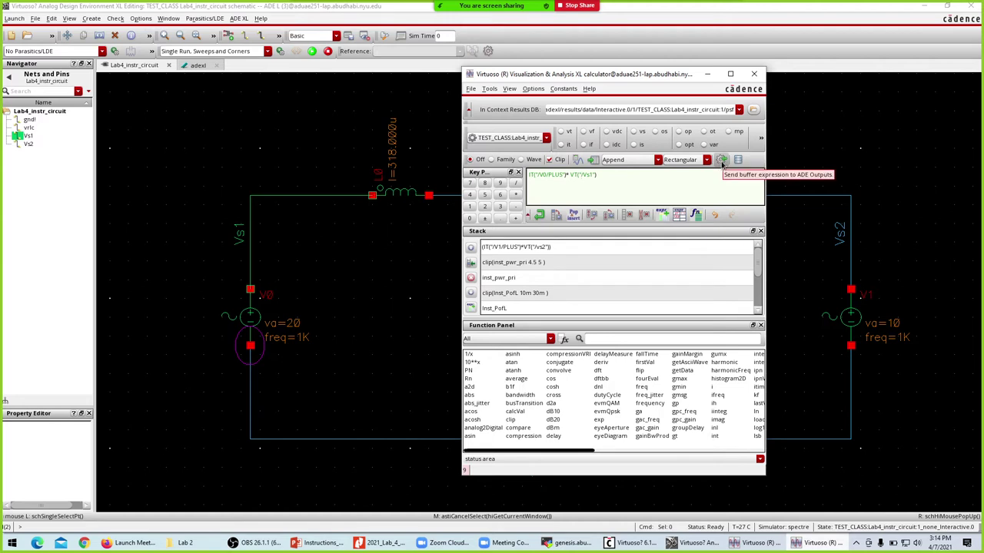
Send the power expression to the ADE outputs and widen the Details column in the adexl outputs setup.
click(721, 160)
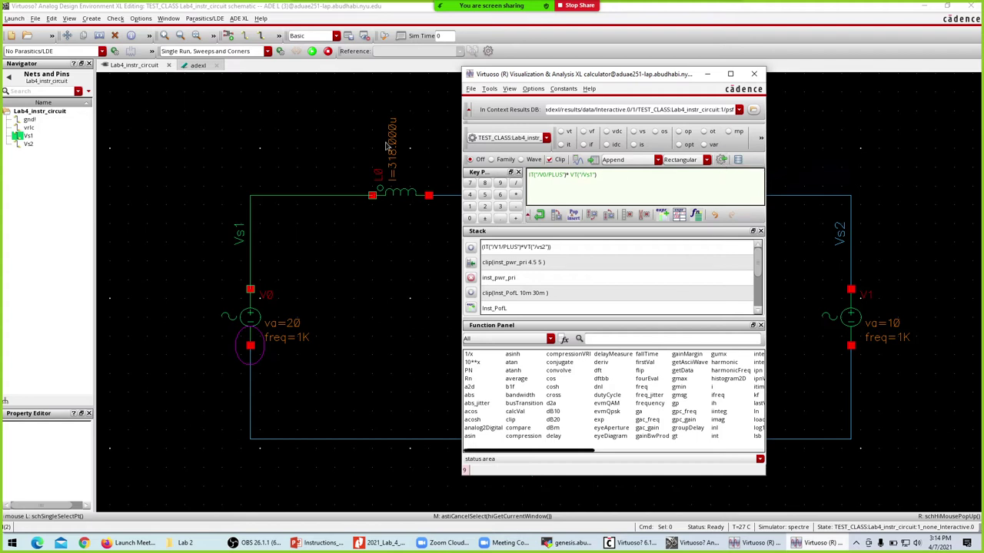
click(197, 64)
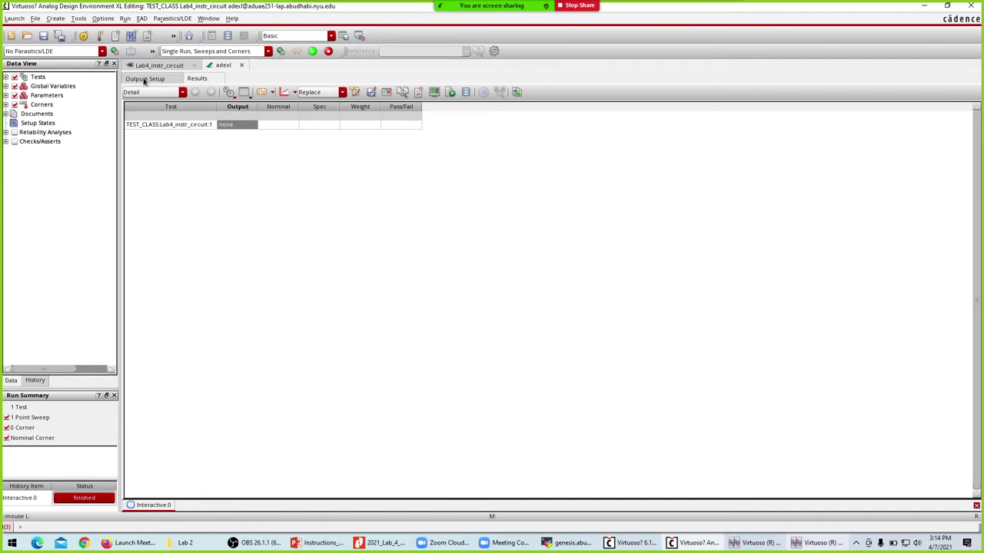
click(801, 545)
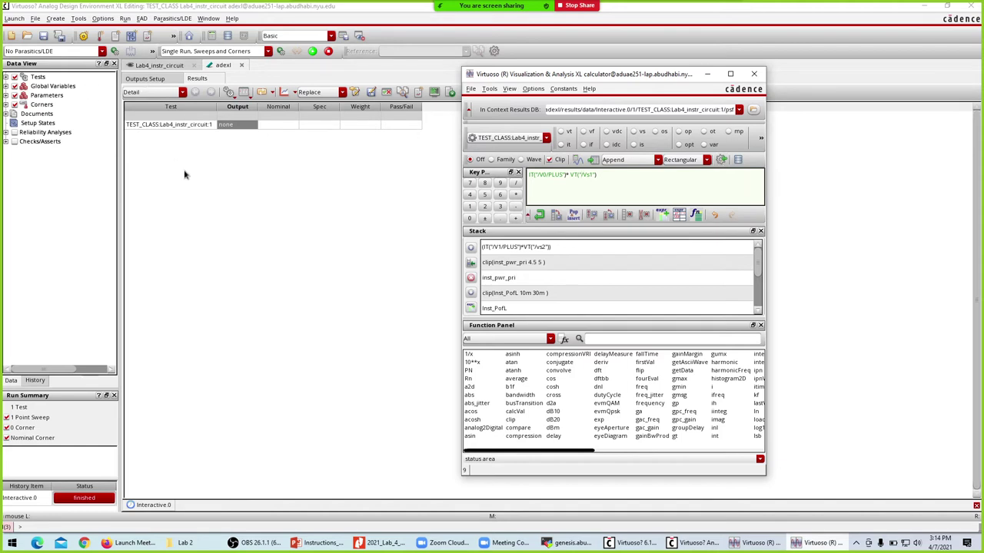
click(153, 90)
click(153, 79)
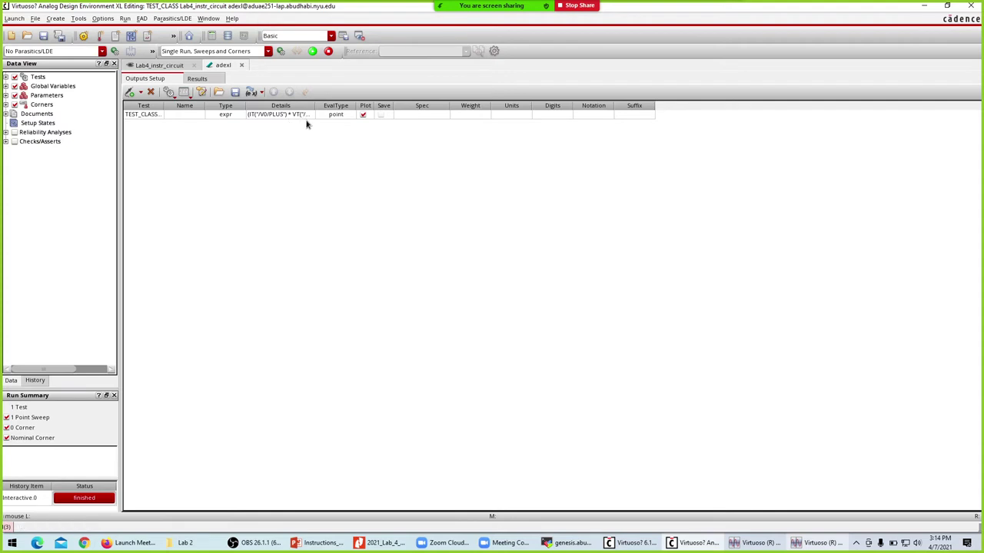
drag(315, 105, 349, 105)
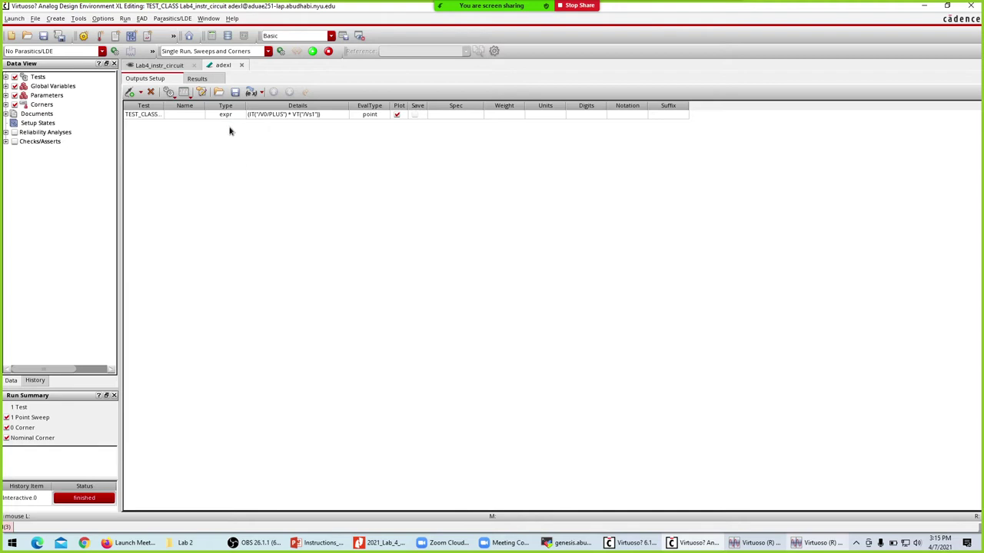
Name the new power output expression Inst_P_Vs1.
double_click(179, 114)
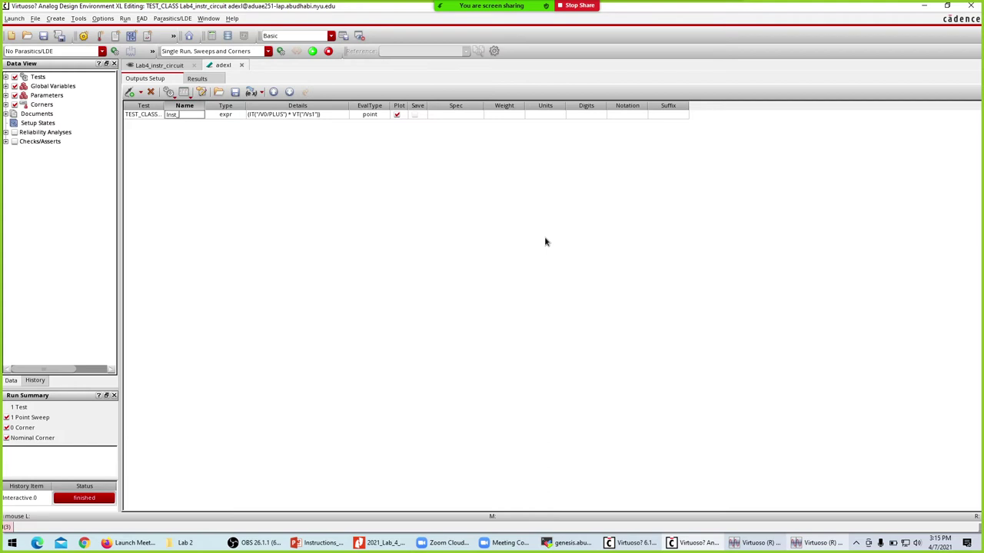
text(_P_Vs1)
key(Return)
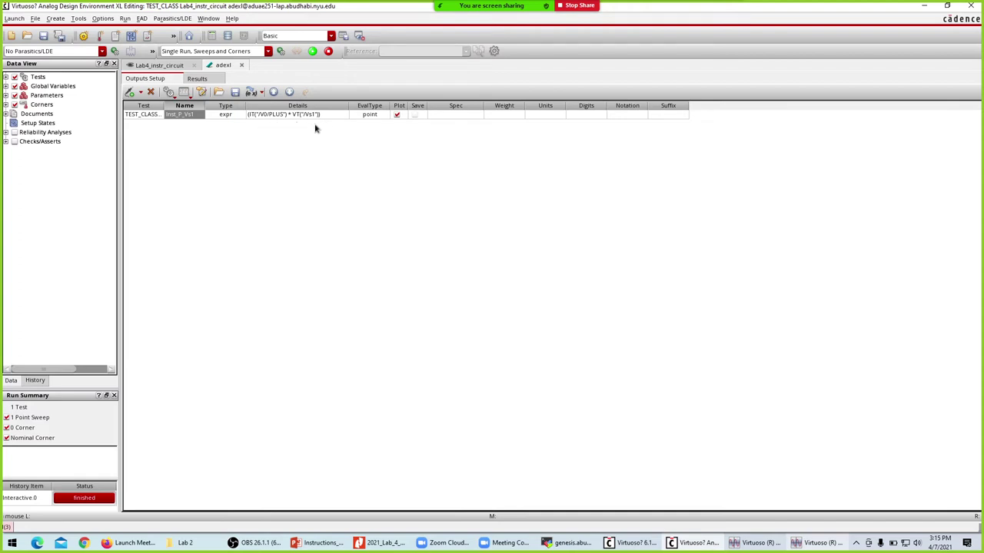
Re-evaluate the Interactive.0 results using the current outputs setup, and bring up the waveform window.
click(203, 79)
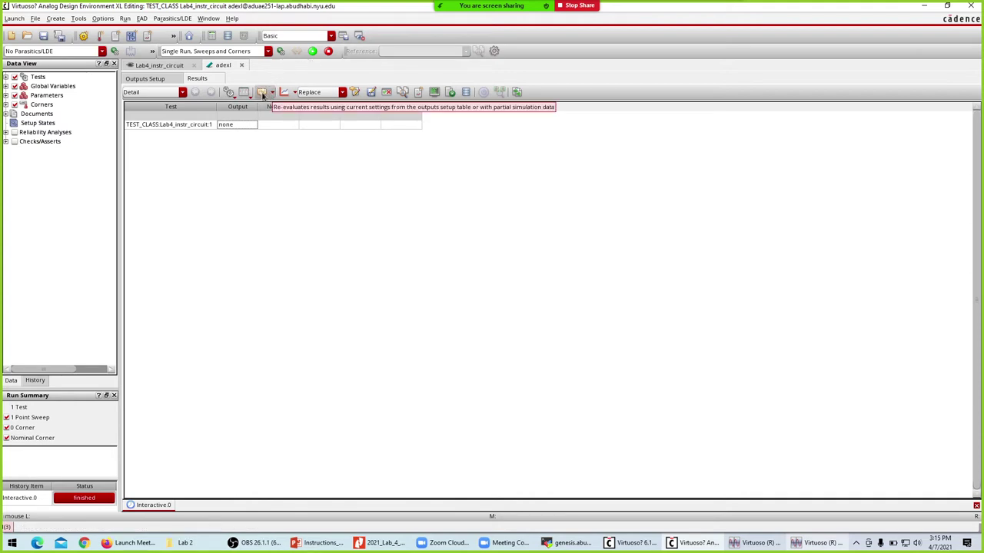
click(262, 92)
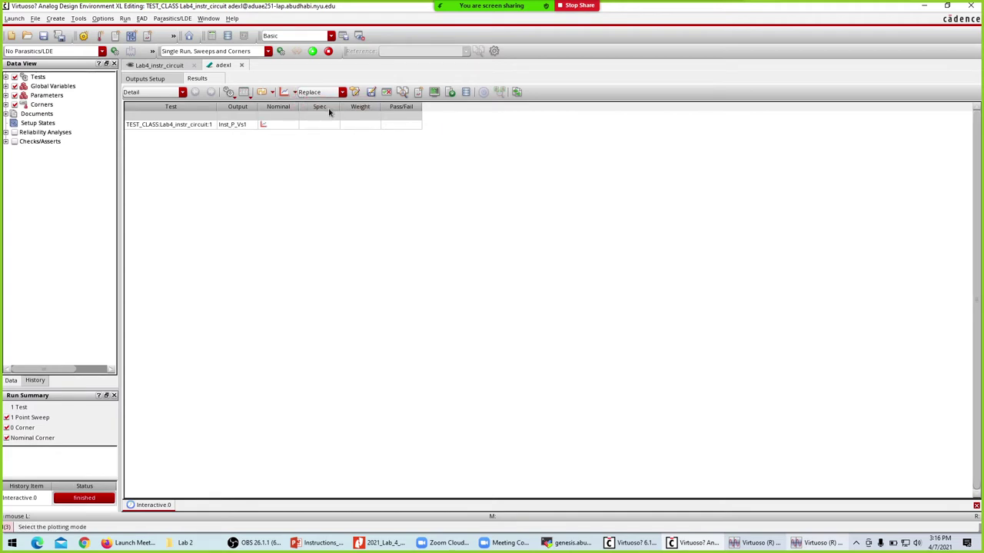
click(764, 548)
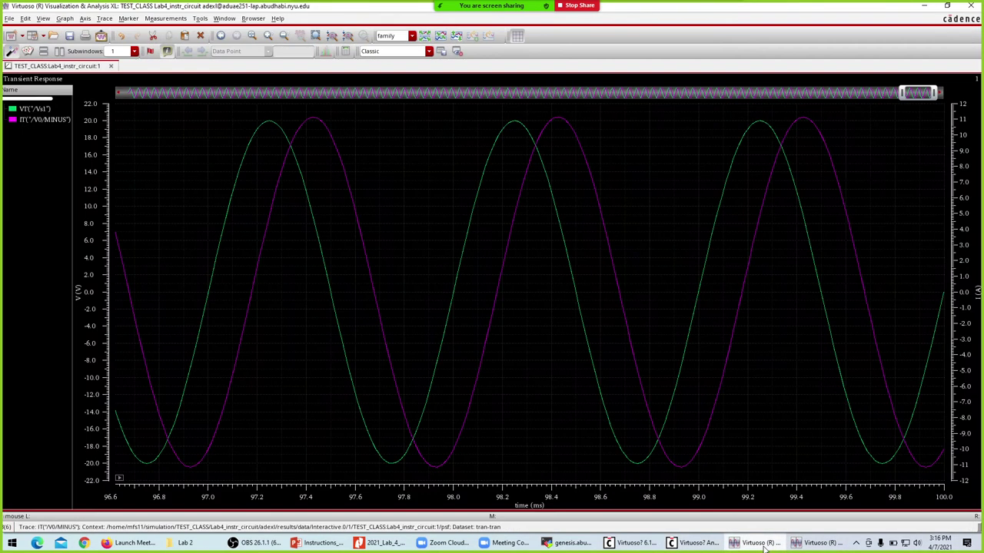
Set the results plotting mode to Append and plot the Inst_P_Vs1 output in the waveform window with the voltage and current.
click(764, 548)
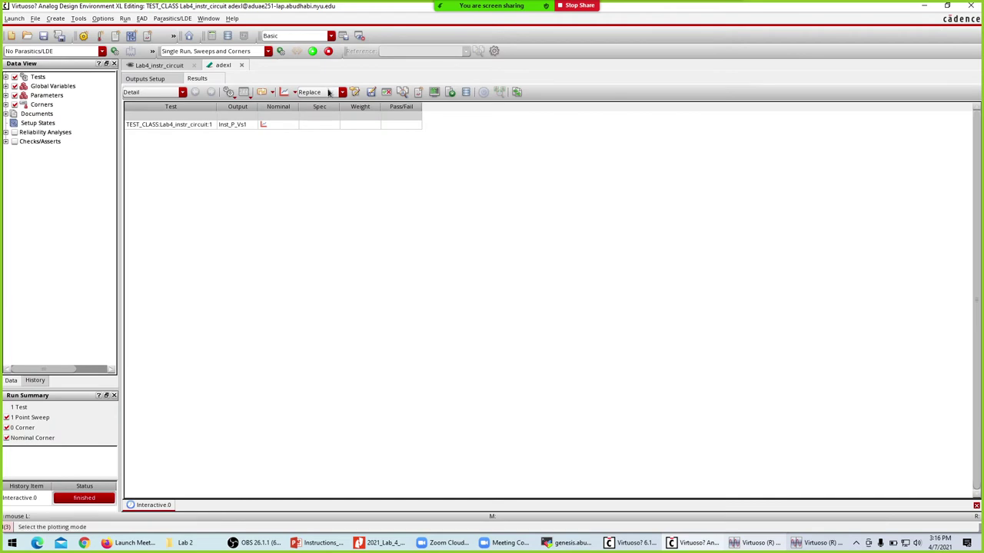
click(328, 92)
click(330, 108)
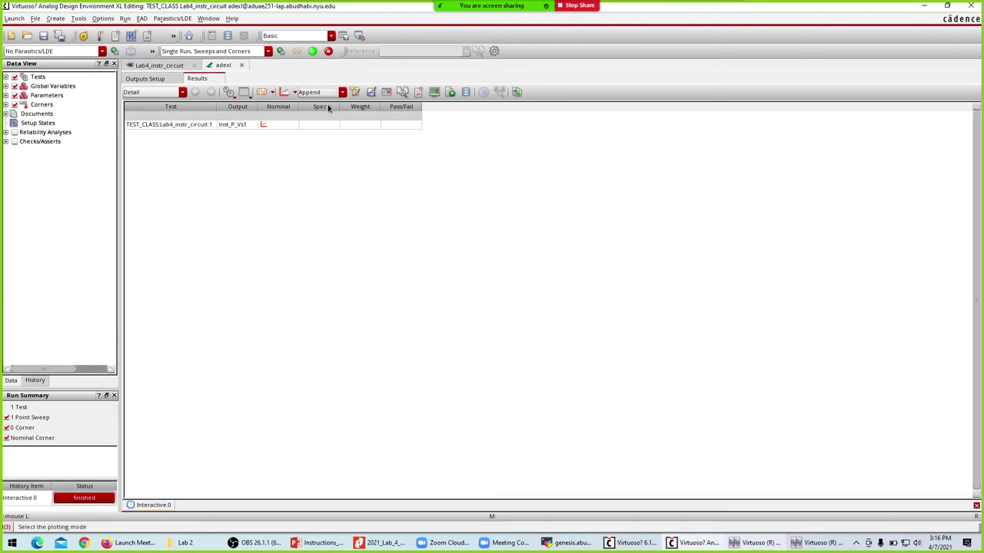
right_click(268, 126)
click(313, 230)
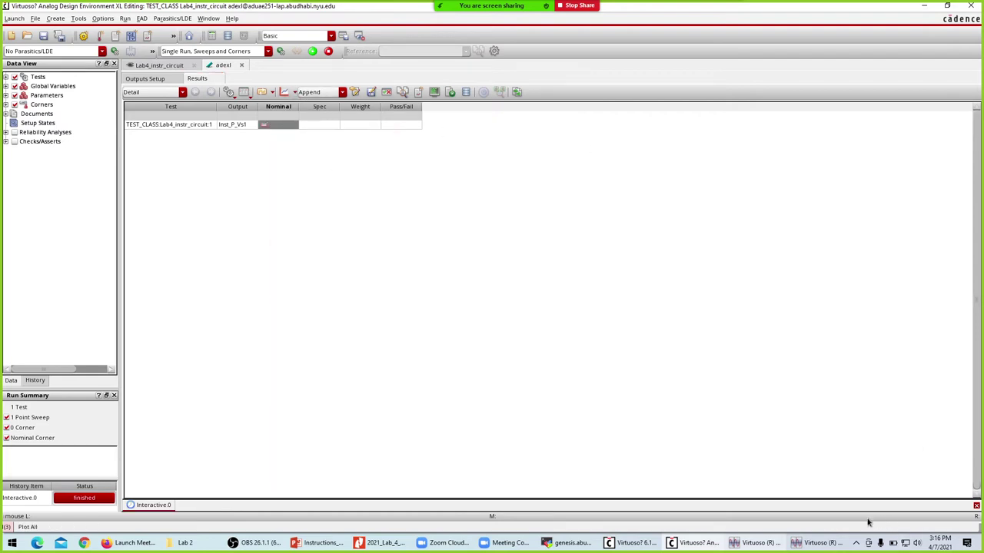
click(759, 543)
click(799, 543)
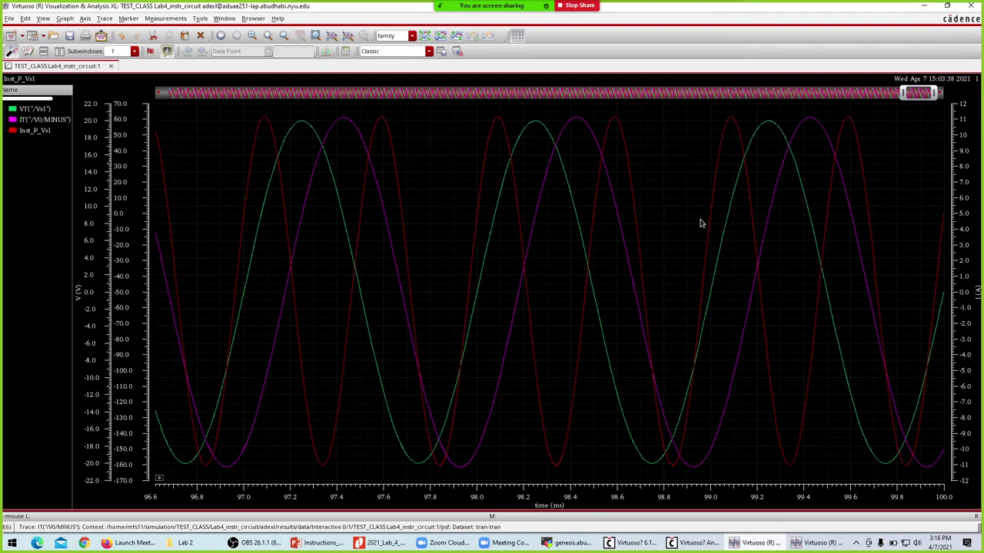
Narrow the displayed time range to about 97.1–100 ms and check the expected source power on the instructions slide.
mouse_move(720, 236)
mouse_move(904, 92)
mouse_down()
mouse_move(674, 99)
mouse_move(890, 104)
mouse_move(906, 96)
mouse_up()
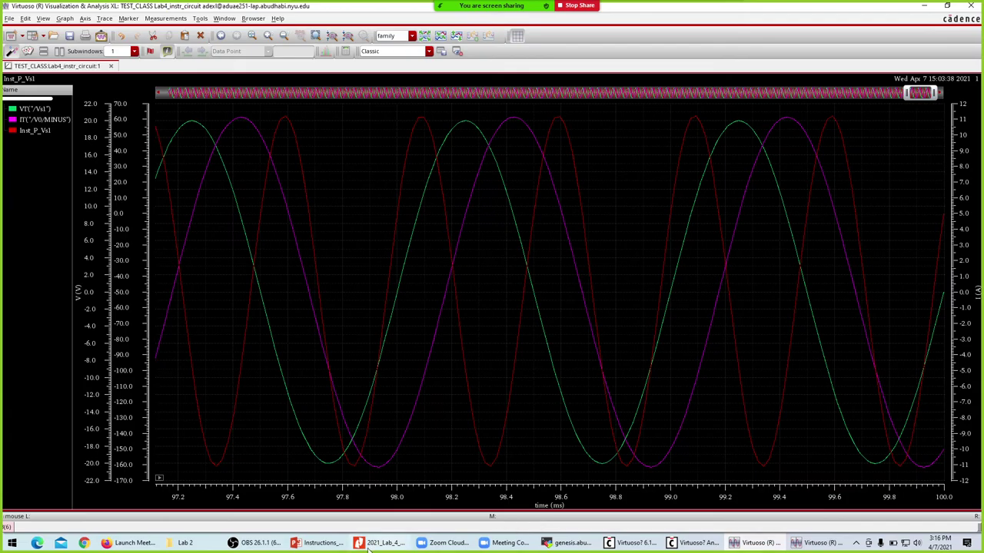
click(321, 544)
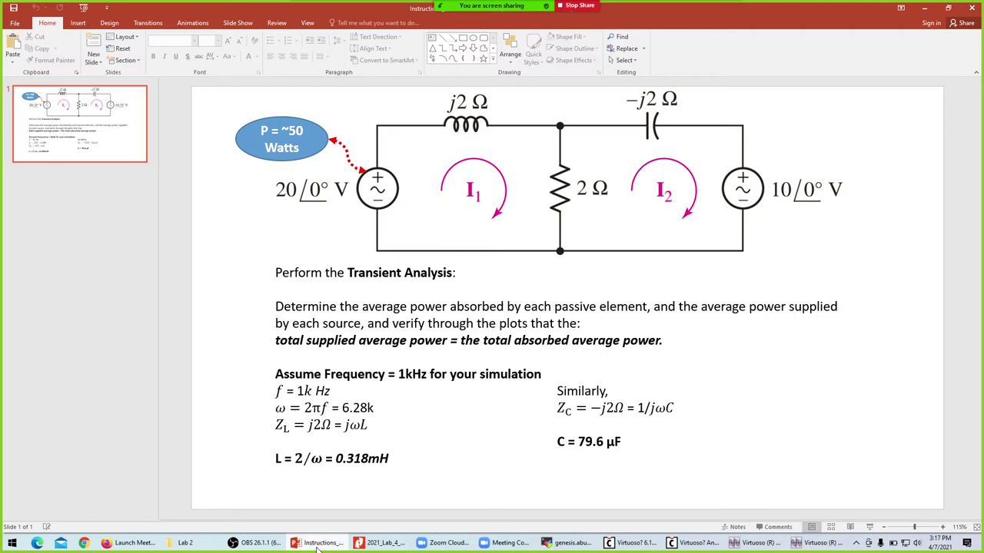
click(316, 544)
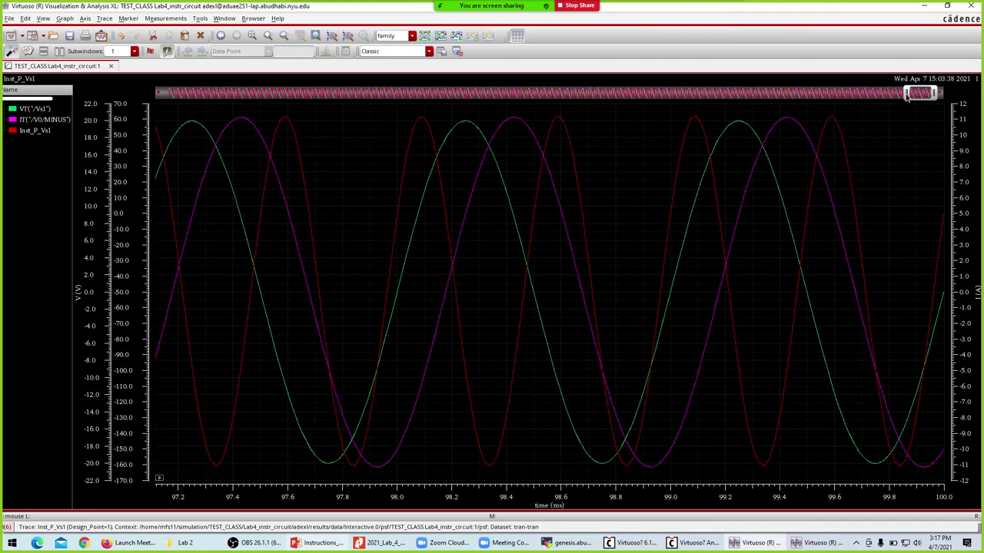
Examine the power waveform over the full run, the first 3 ms and about 9–27 ms, and fit the whole plot again.
drag(907, 94, 70, 83)
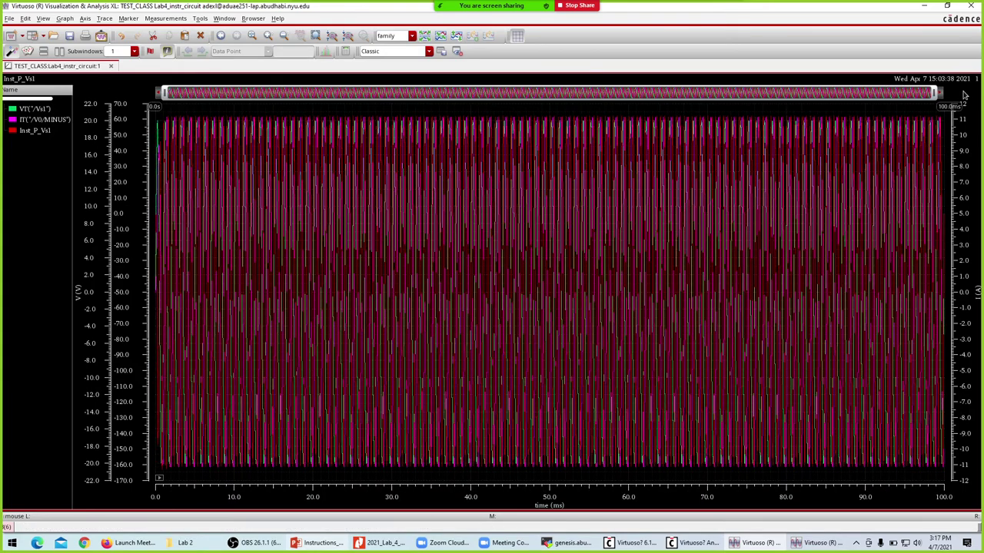
drag(936, 94, 194, 92)
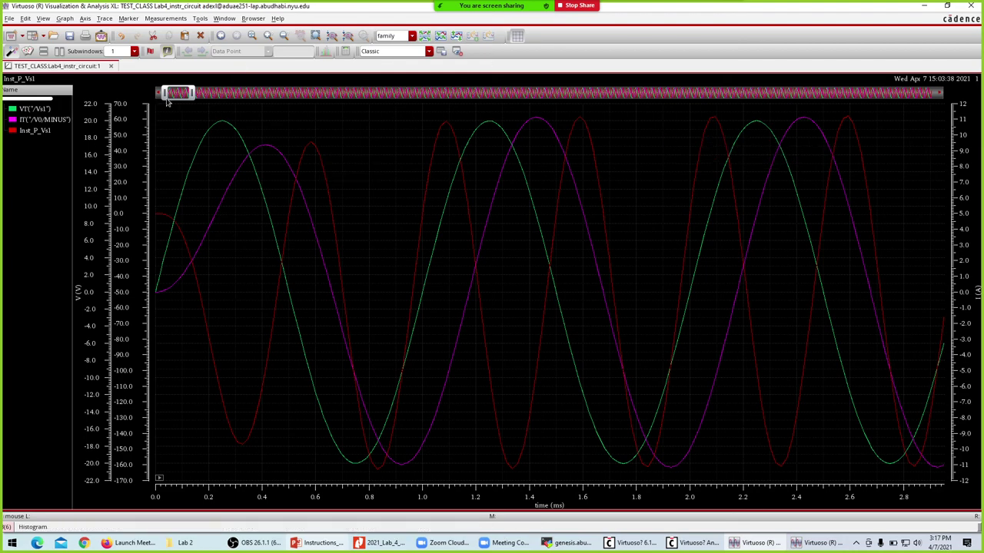
drag(167, 95, 375, 117)
drag(183, 94, 235, 96)
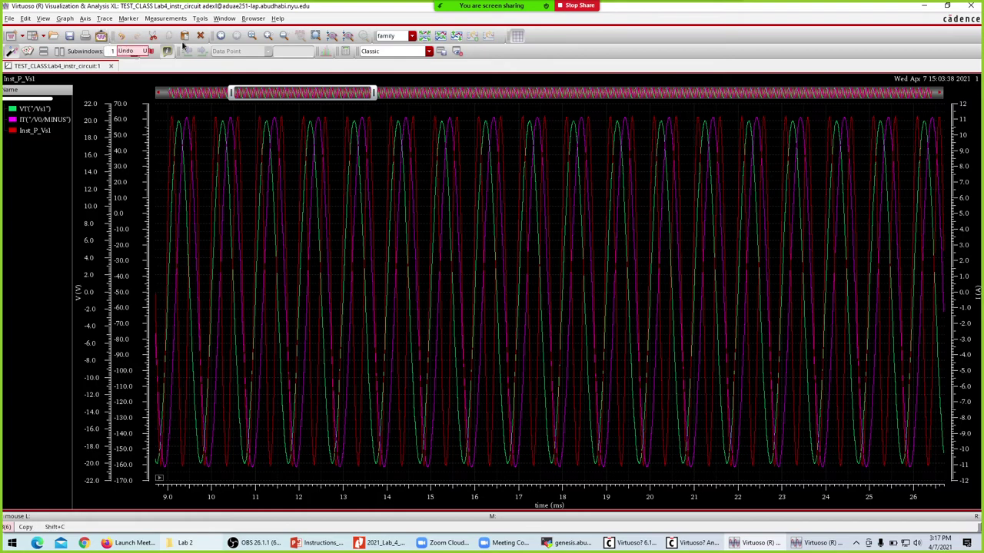
key(f)
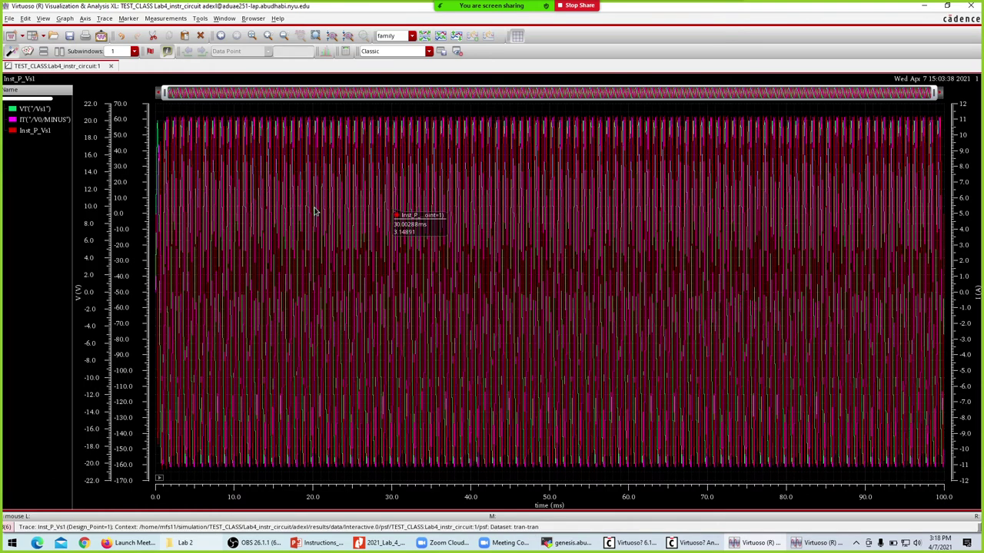
Bring up the calculator and apply the average function to the instantaneous power expression in the buffer.
click(688, 543)
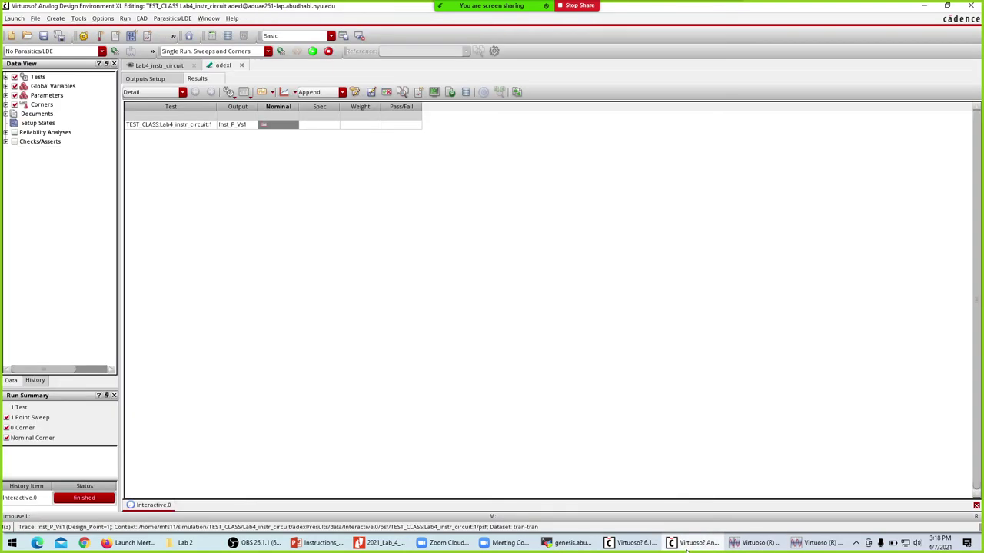
click(233, 185)
click(821, 543)
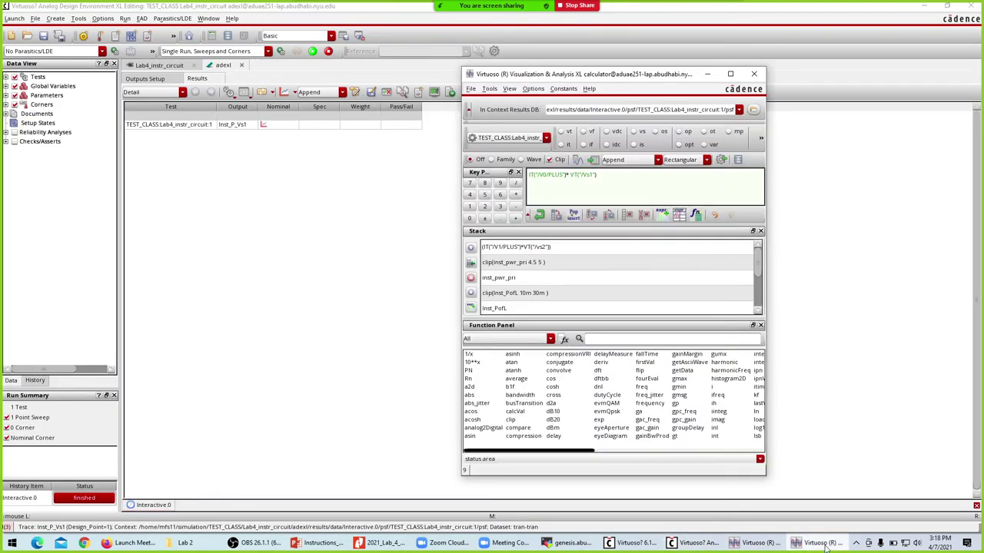
drag(578, 78, 512, 70)
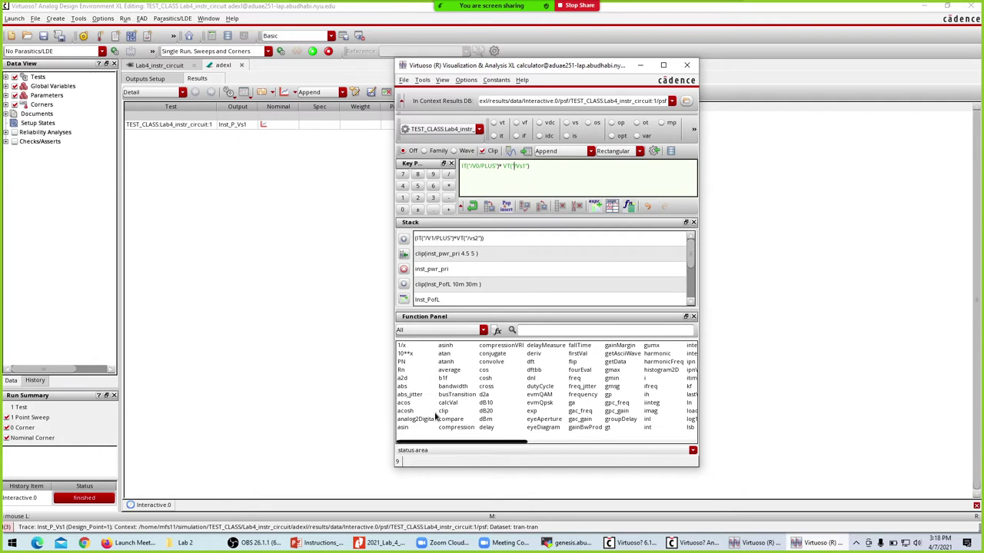
click(483, 331)
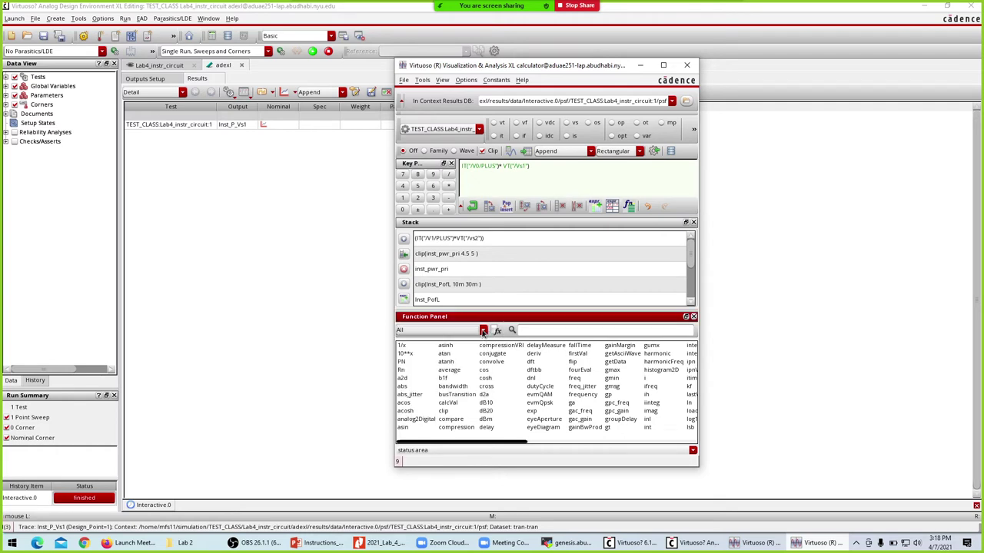
click(482, 332)
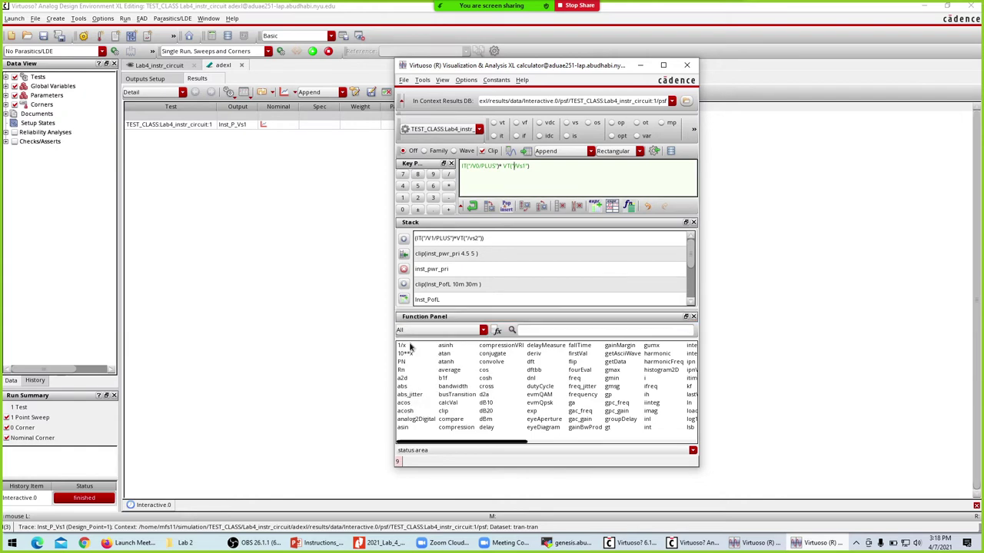
click(407, 340)
click(449, 370)
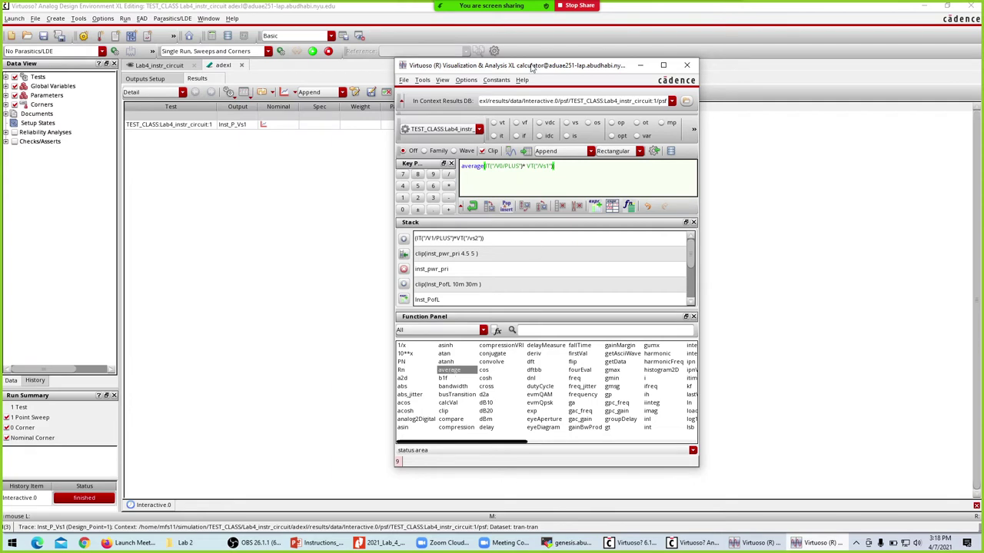
Send the average power expression to the ADE outputs and show the outputs setup.
drag(579, 176, 483, 170)
click(478, 170)
click(654, 151)
click(223, 182)
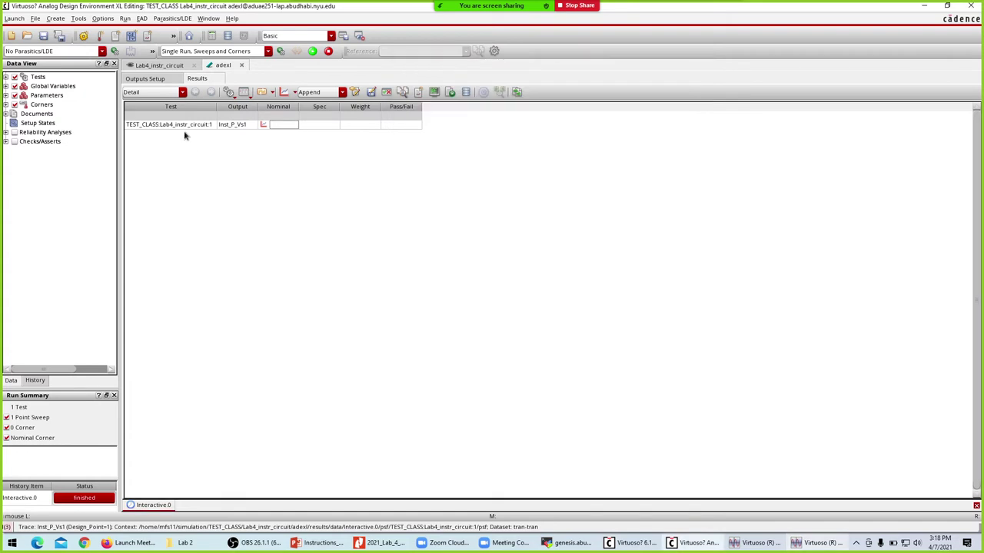
click(146, 79)
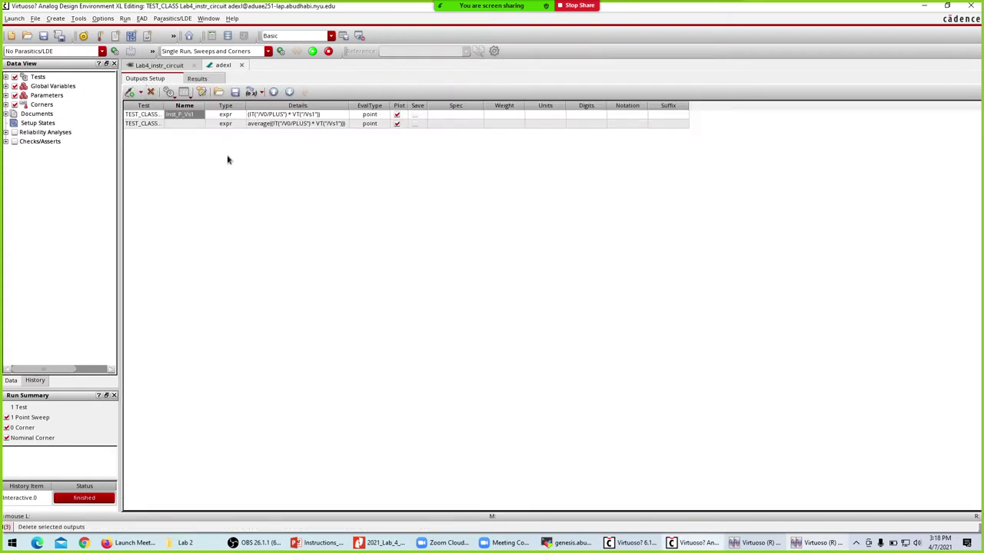
Name the new average expression output Avg_P_Vs1.
click(179, 124)
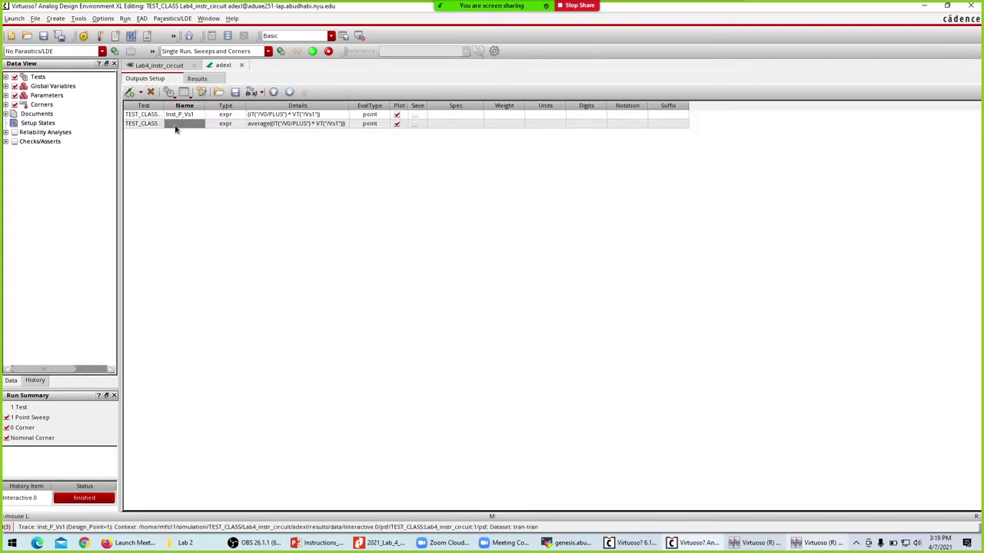
click(179, 125)
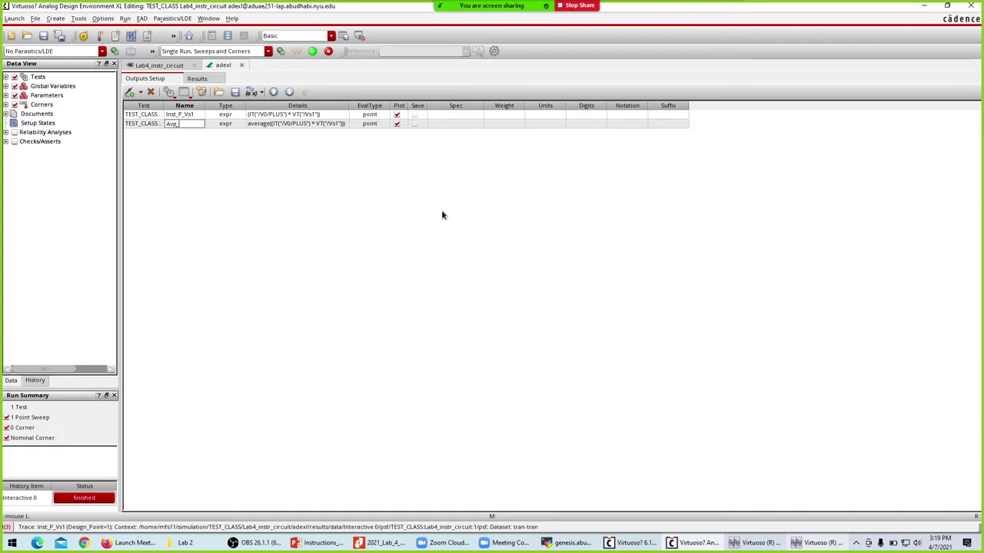
text(Avg_P_Vs1)
key(Return)
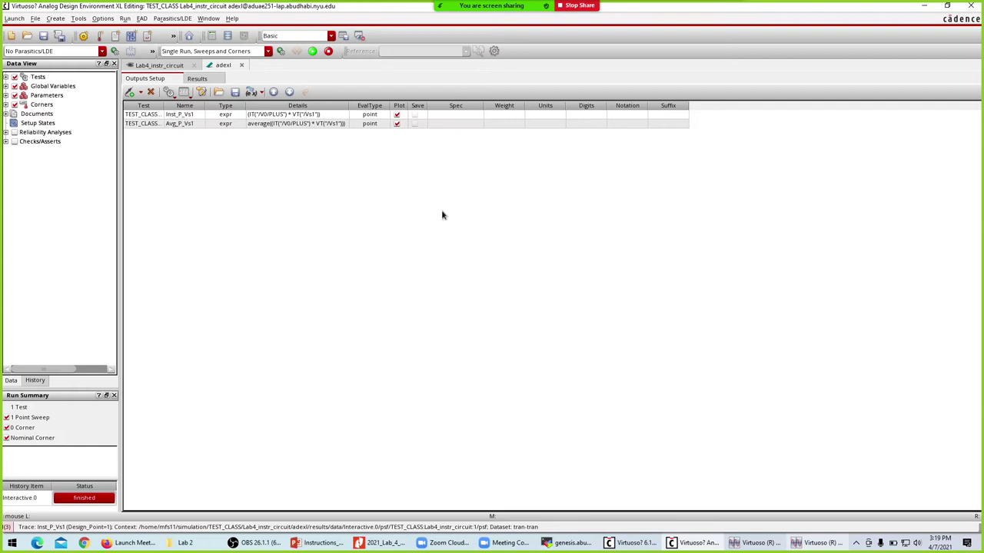
Re-evaluate the Interactive.0 results with the current outputs setup and read the Avg_P_Vs1 value.
click(198, 79)
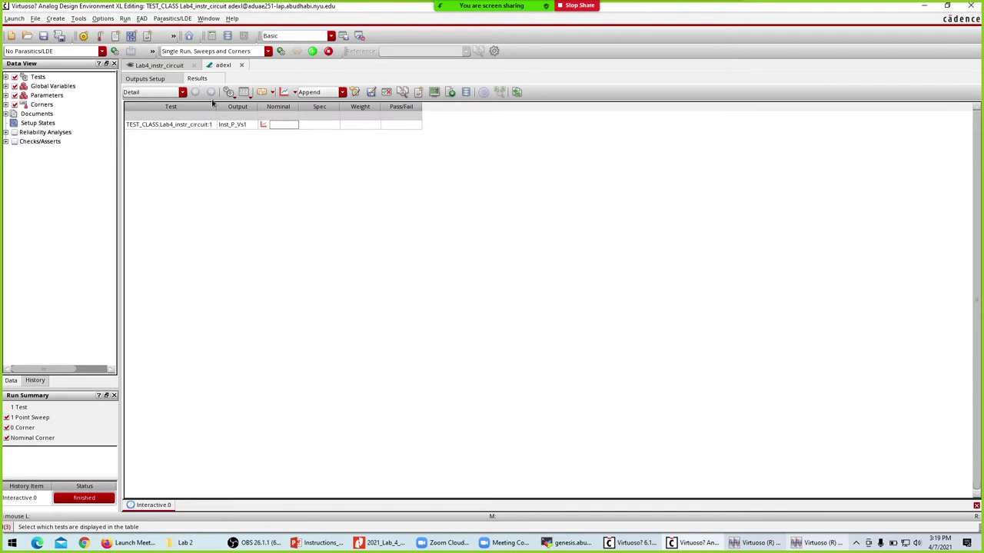
click(260, 93)
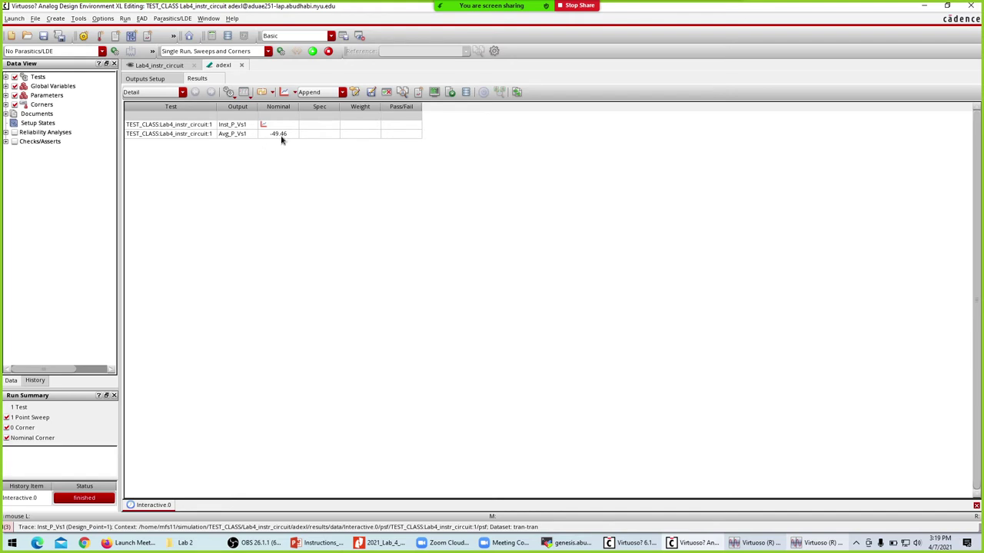
mouse_move(281, 139)
Return to the calculator and clear the average power expression from the buffer.
click(779, 548)
click(779, 548)
click(815, 546)
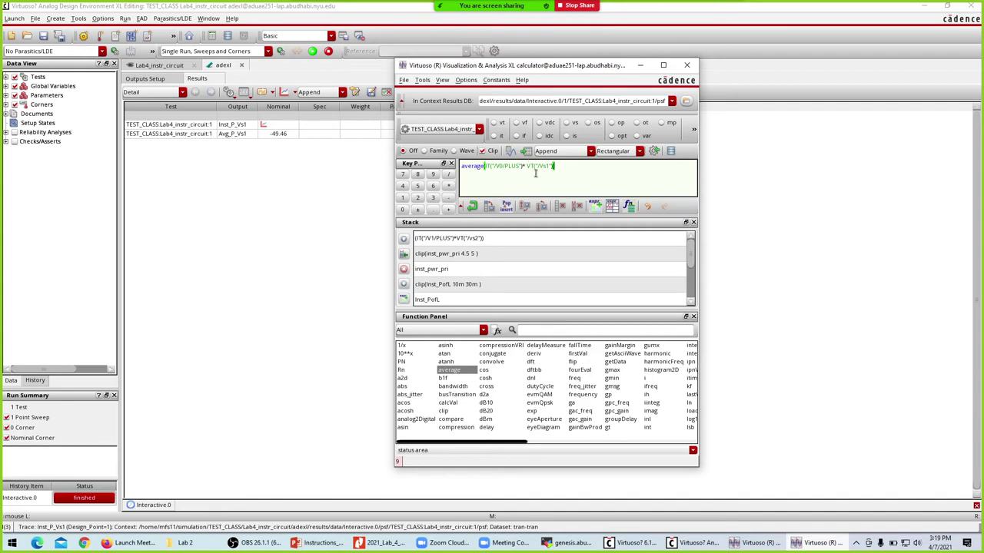
drag(488, 168, 546, 169)
click(587, 168)
drag(562, 166, 475, 170)
key(BackSpace)
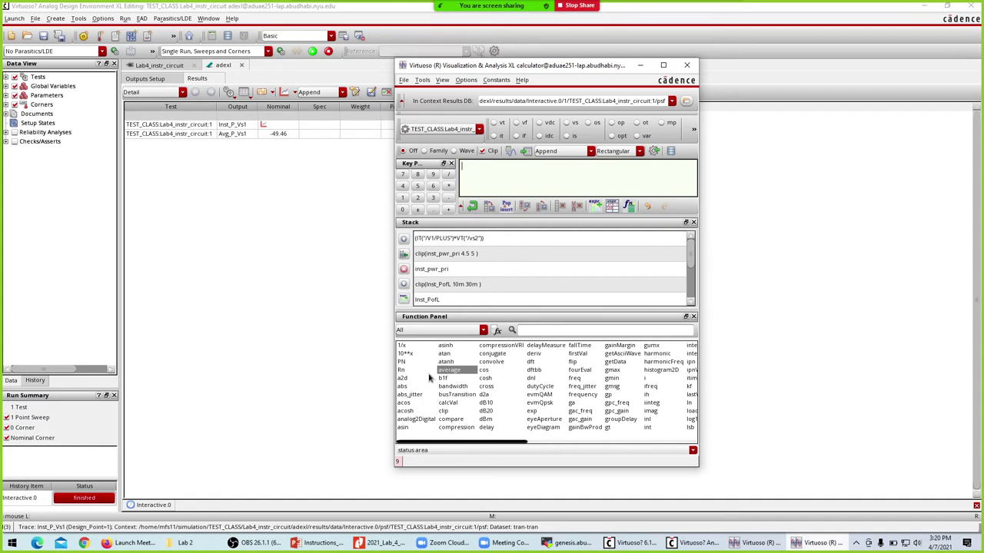
Build a clip expression in the calculator with signal Inst_P_Vs1, from 10ms to 100ms.
click(443, 414)
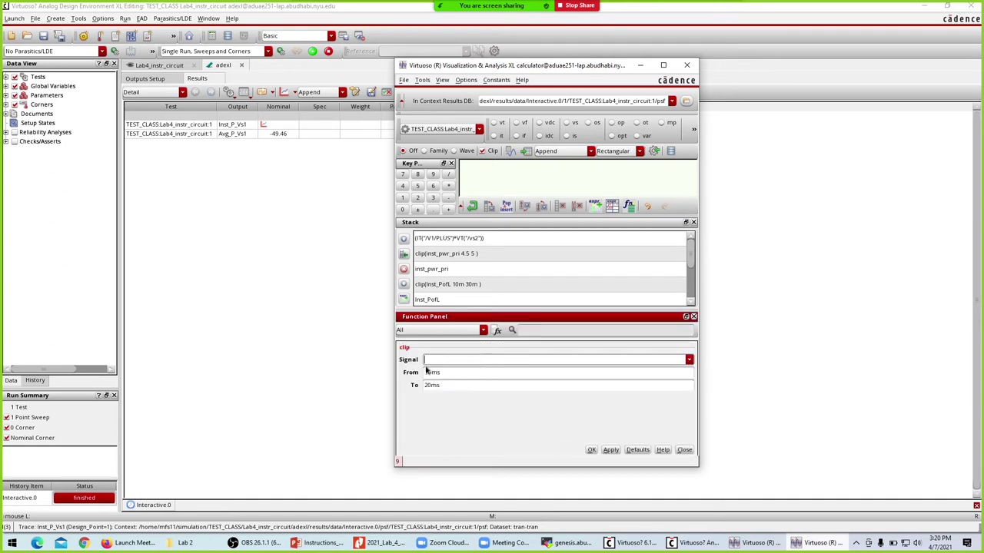
click(688, 360)
click(688, 360)
click(689, 360)
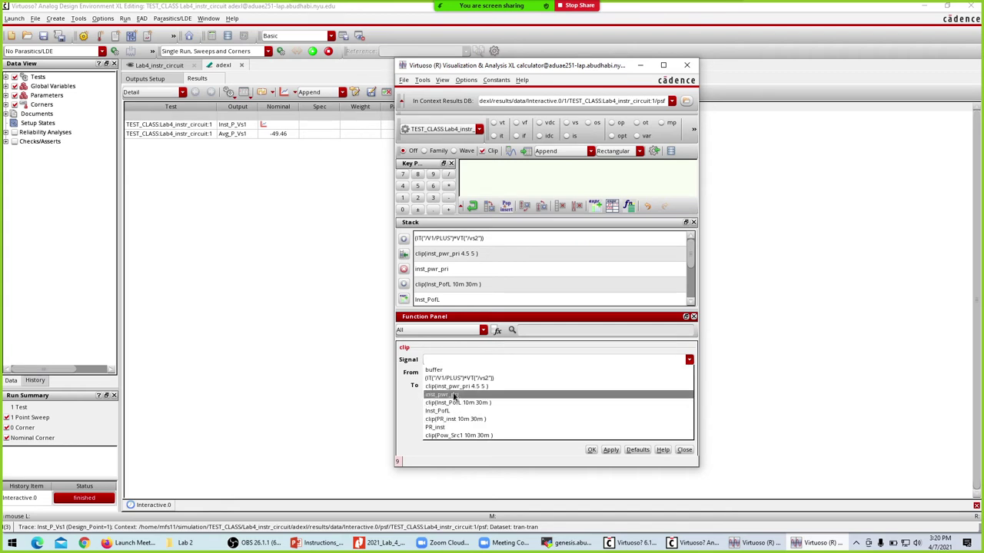
key(Escape)
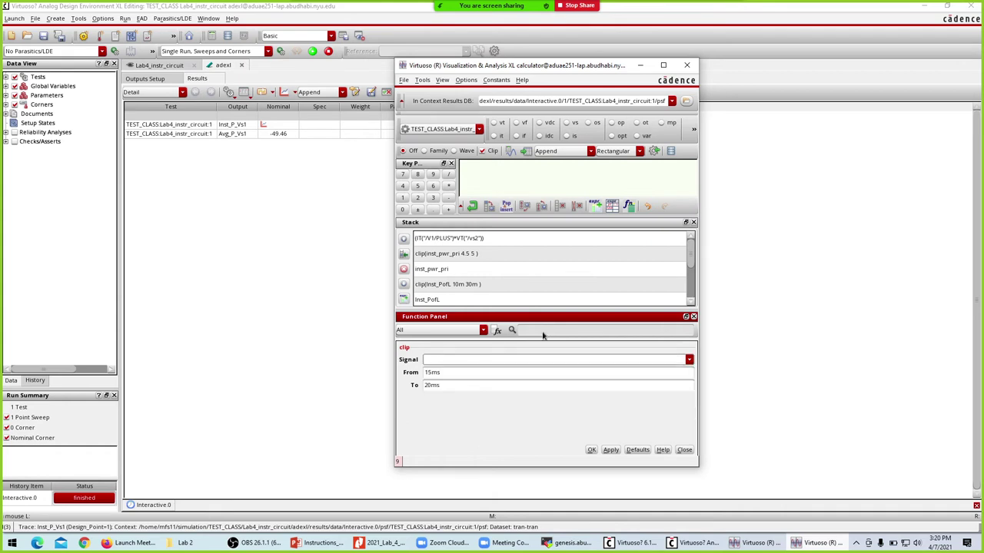
text(inst)
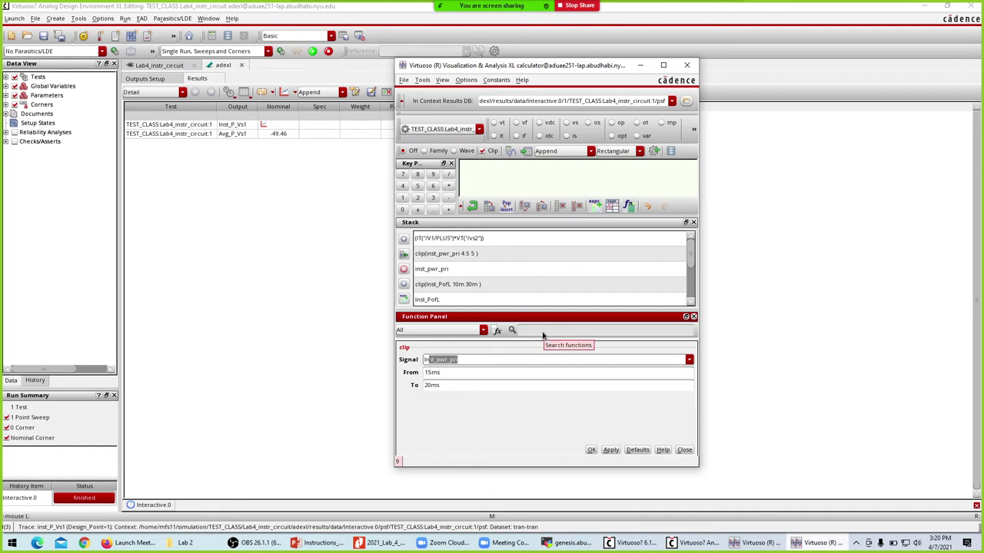
text(_P_Vs1)
key(Tab)
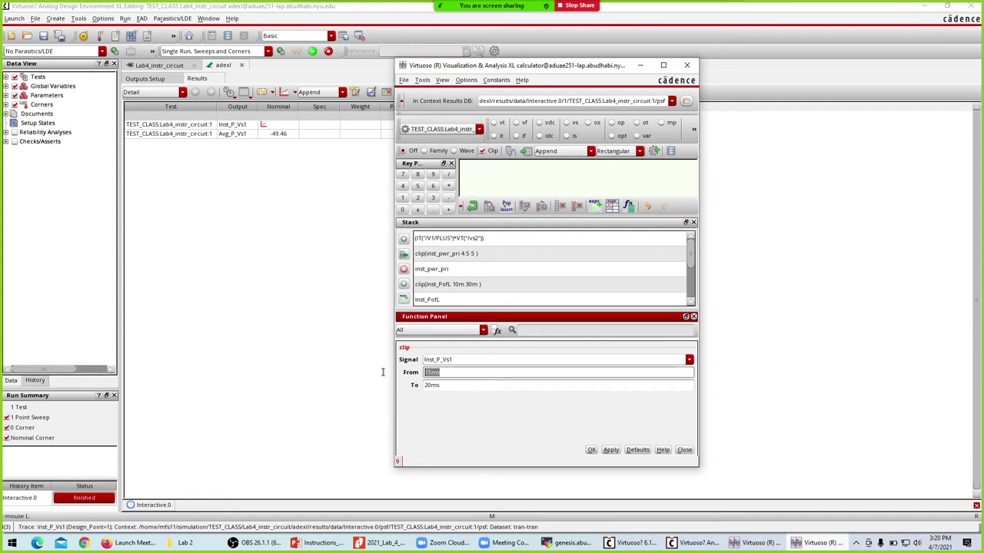
text(10m)
key(Tab)
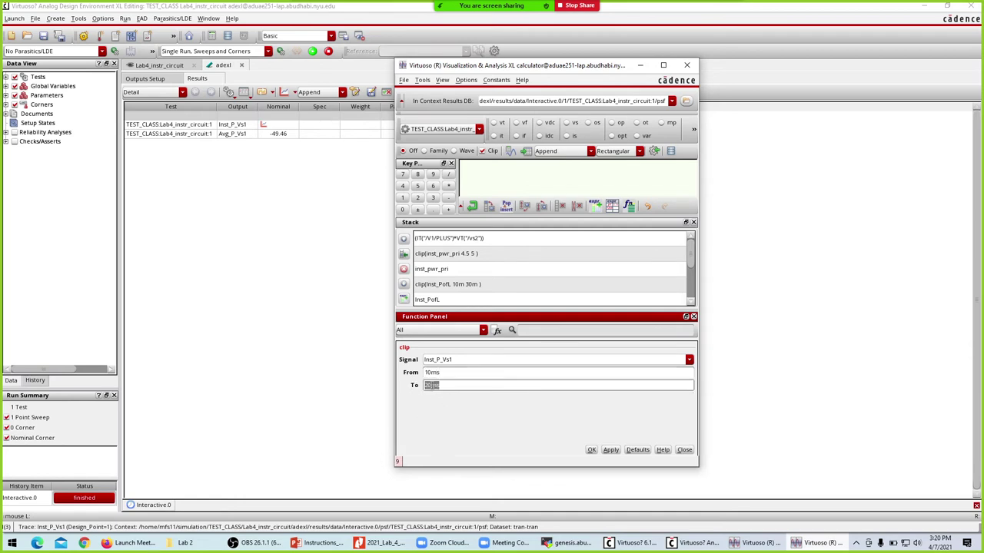
text(100ms)
click(591, 452)
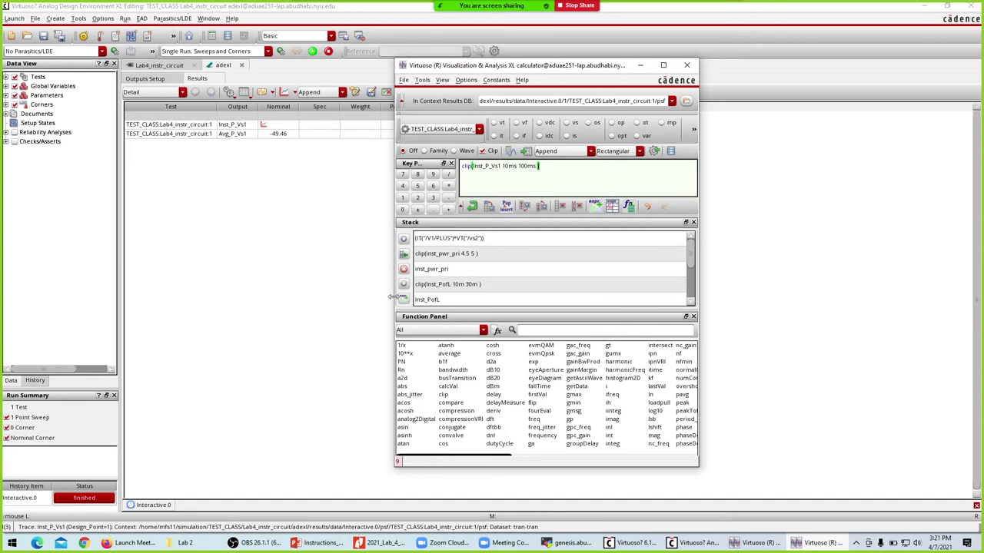
Wrap the clip expression in the average function, send it to the ADE outputs, and show the outputs setup.
click(450, 355)
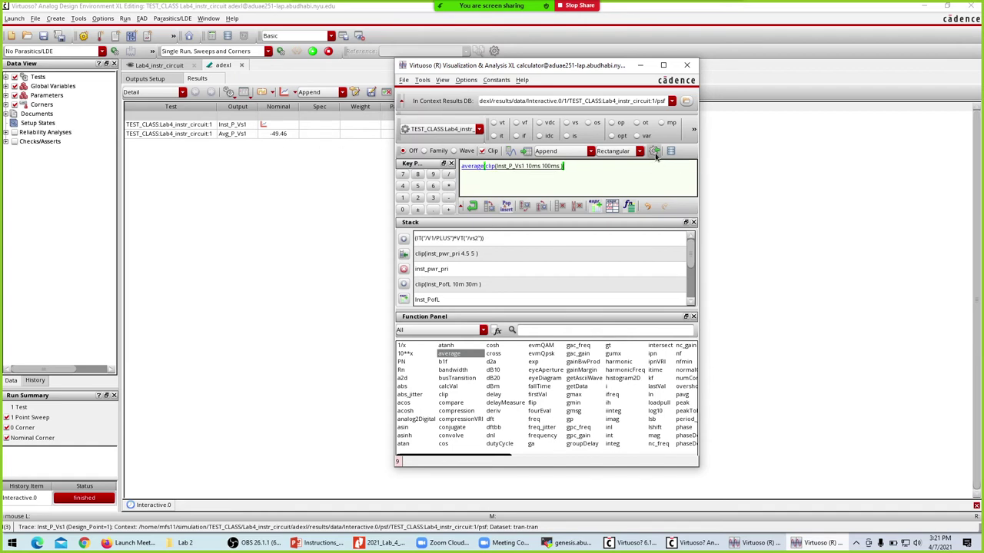
click(687, 65)
click(144, 79)
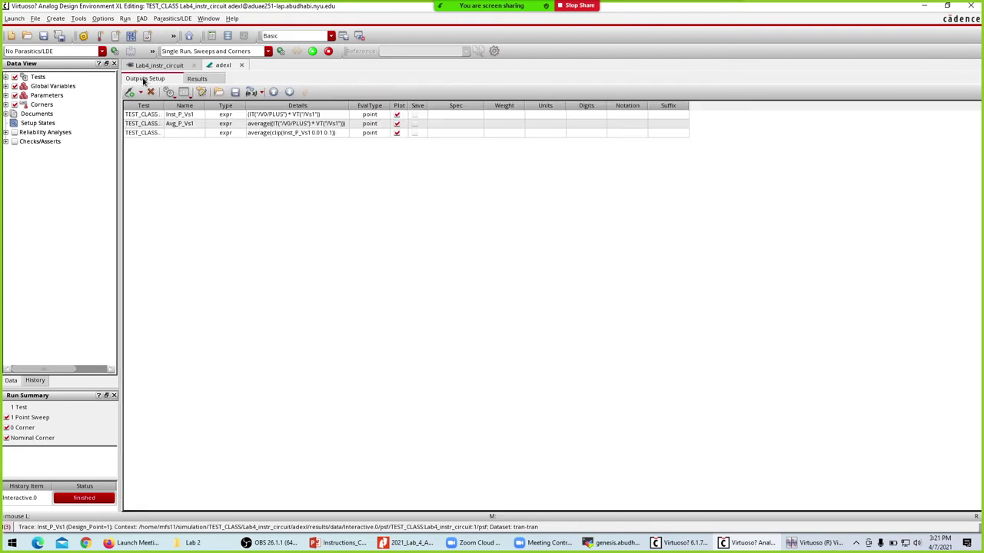
Name the clipped average power output Avg_P_Vs1_Clip and widen the Name column to fit the full name.
click(177, 136)
click(178, 136)
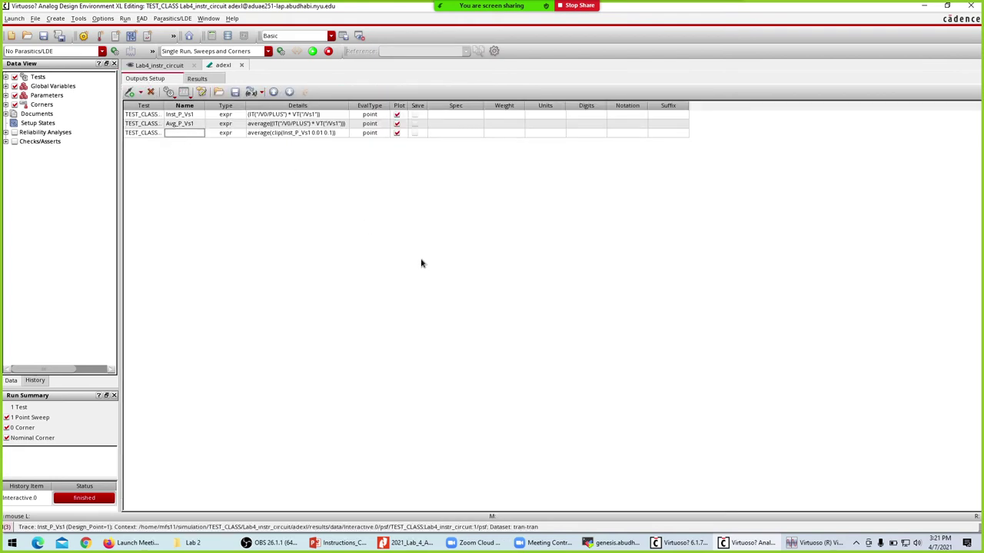
text(A)
text(vg_P)
text(_Vs1_)
text(Clip)
key(Return)
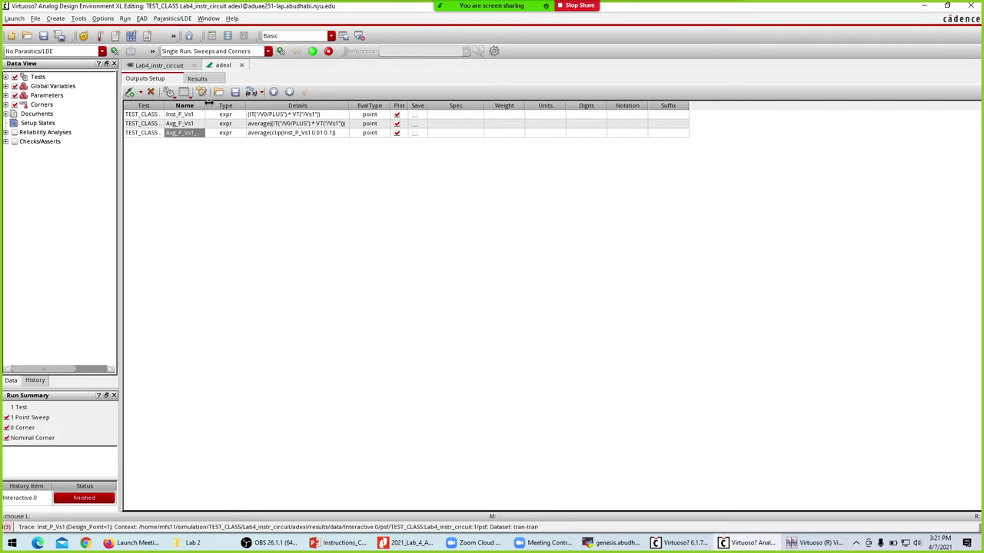
drag(209, 102, 248, 110)
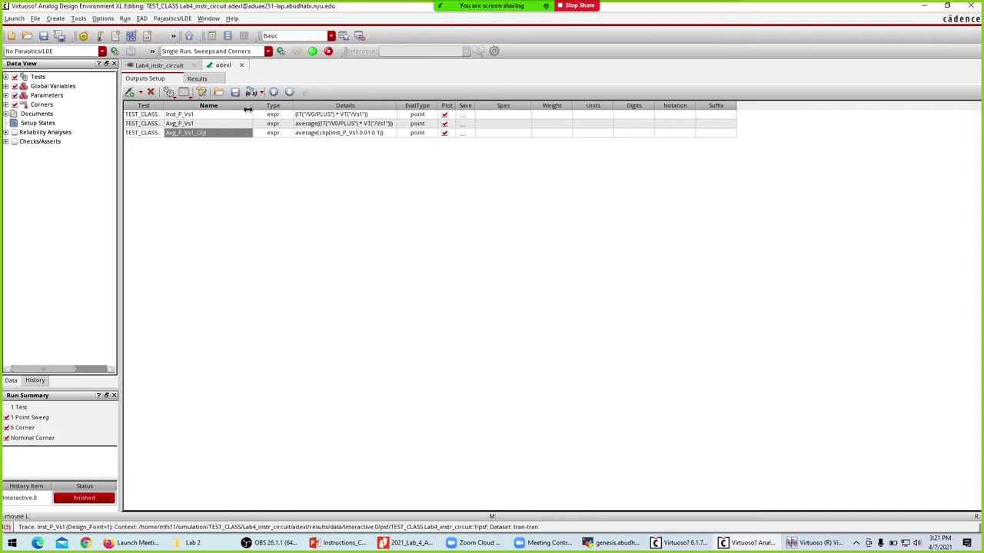
Re-evaluate the Interactive.0 results to include Avg_P_Vs1_Clip, and check its value against the instructions slide in PowerPoint.
click(196, 79)
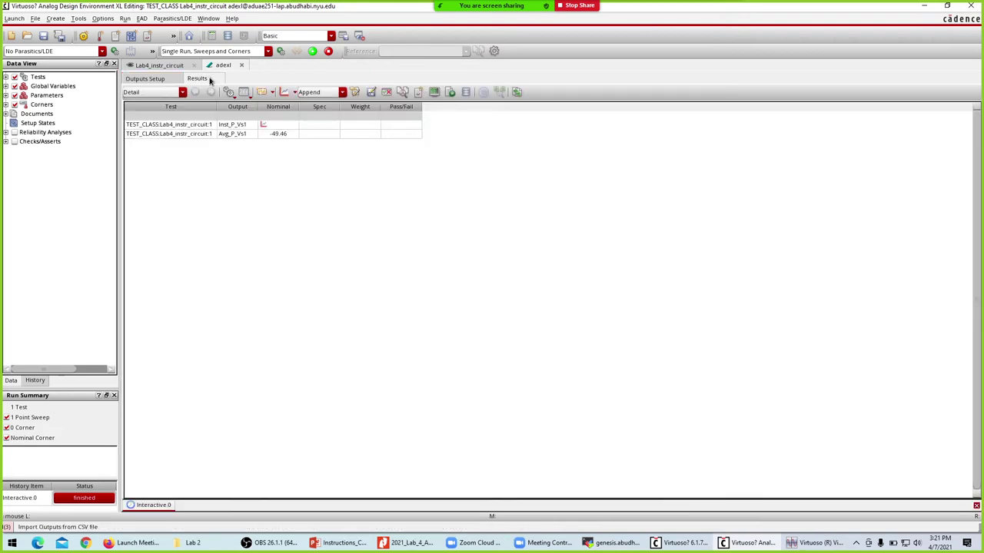
click(269, 92)
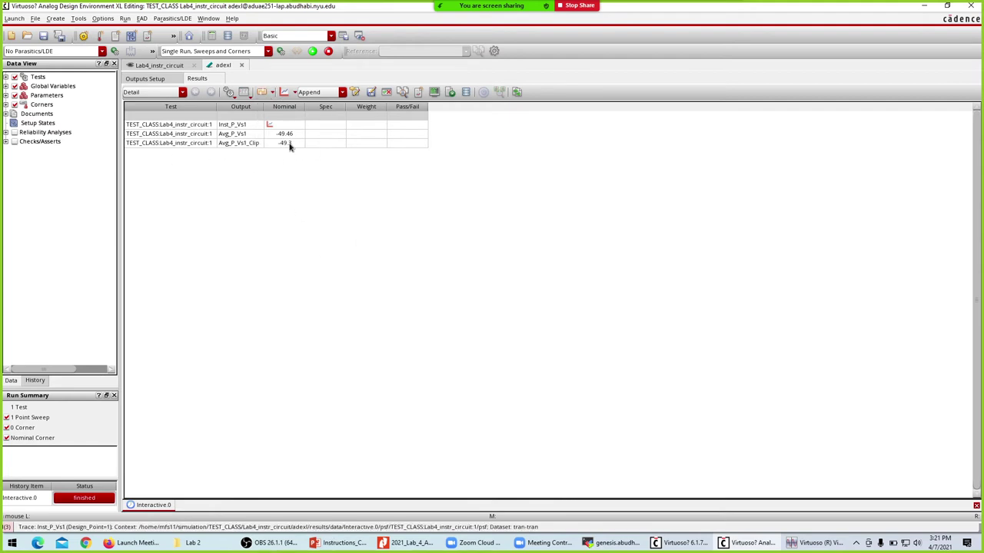
click(338, 546)
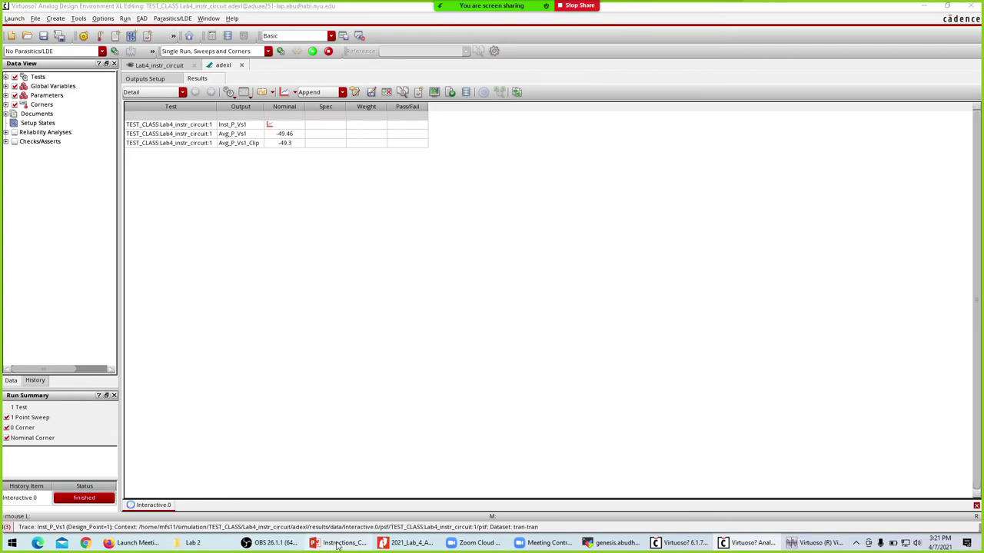
click(338, 545)
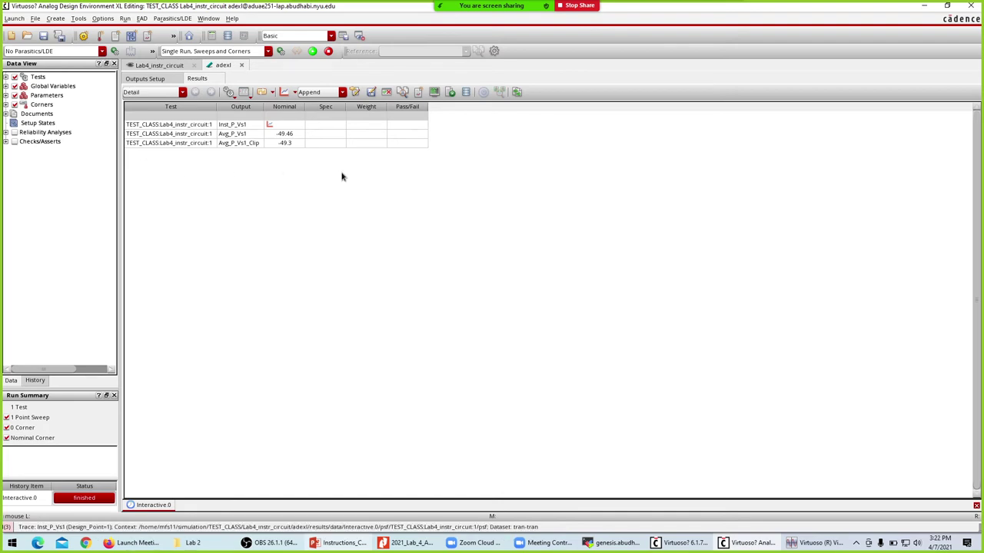
Review the output expressions, the plotted waveforms, the Lab4_instr_circuit schematic and the lab task on the PowerPoint slide.
double_click(215, 142)
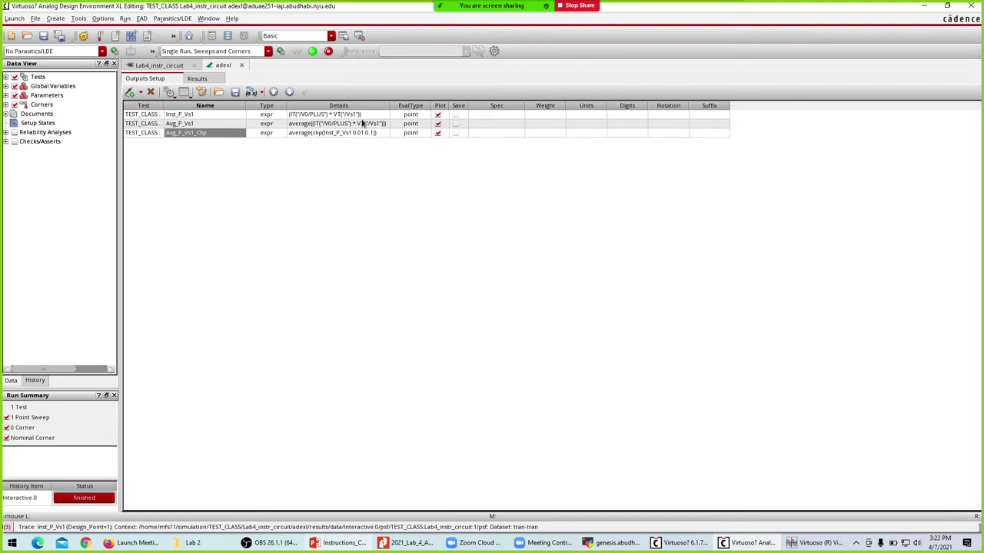
click(197, 80)
click(163, 80)
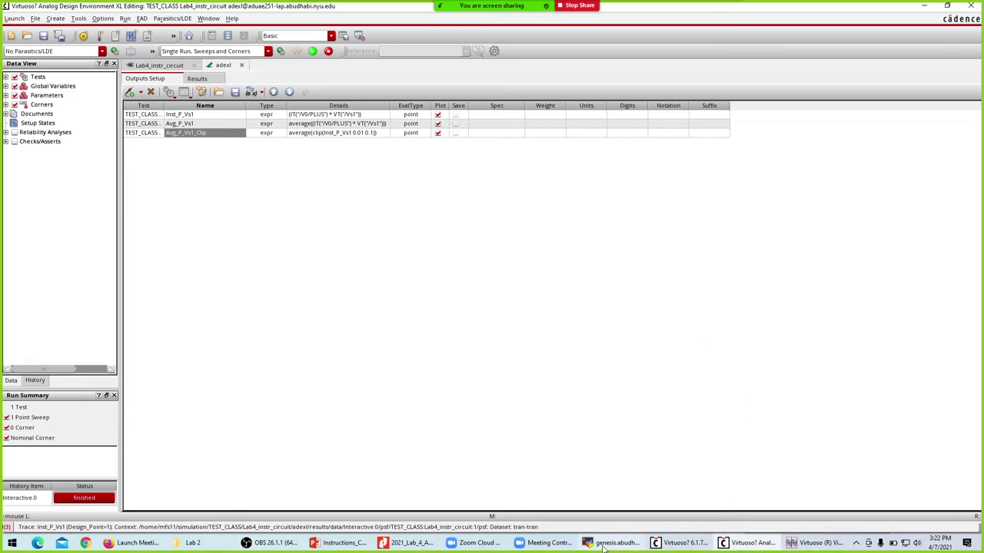
click(801, 545)
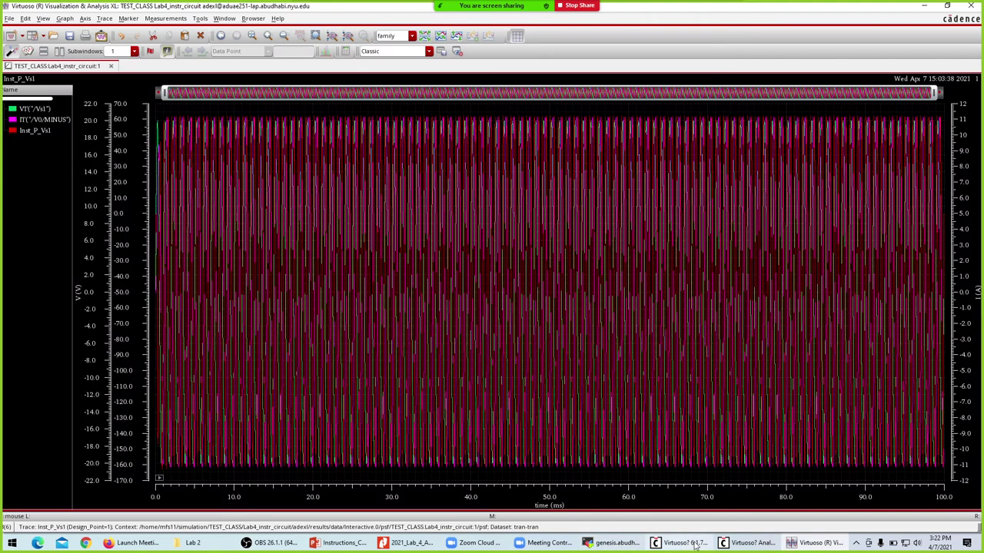
click(749, 543)
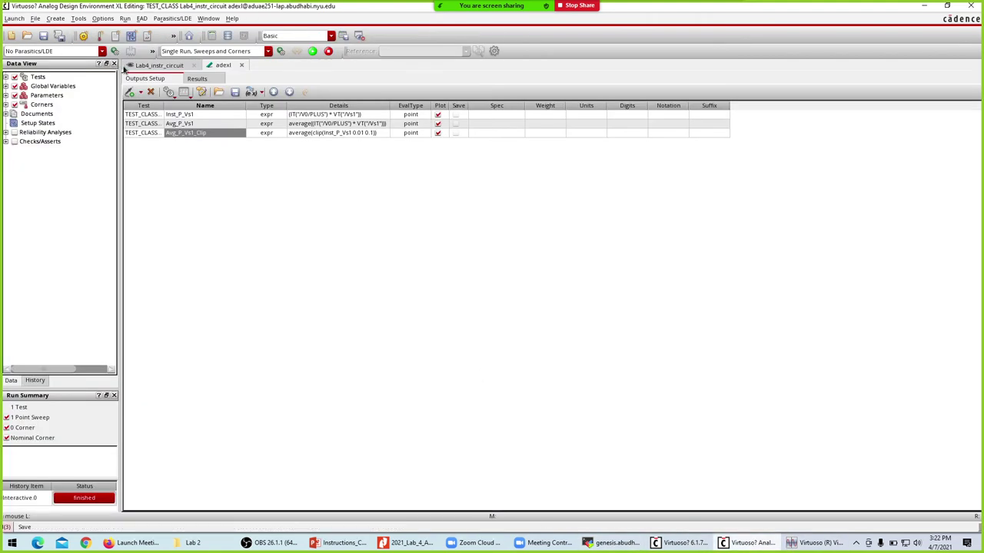
click(159, 65)
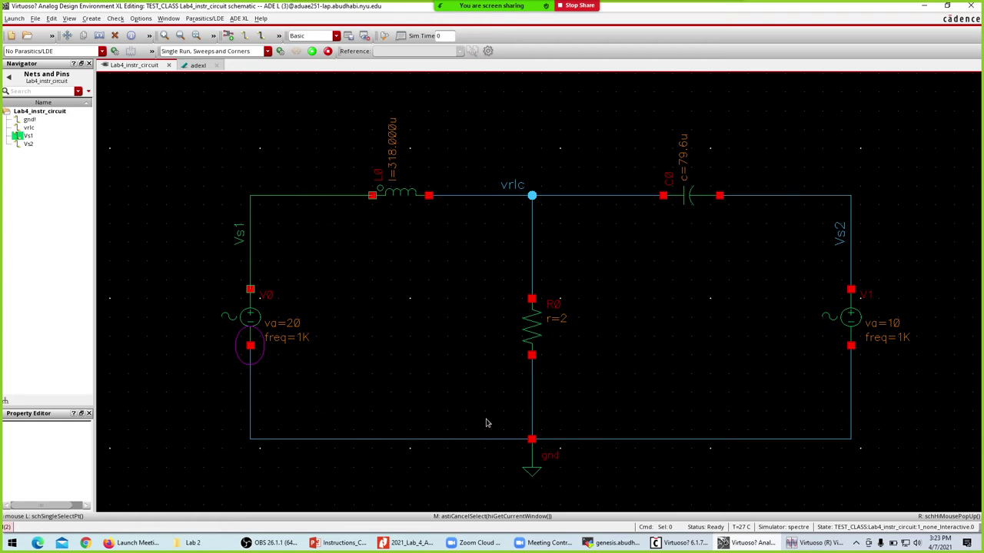
click(338, 542)
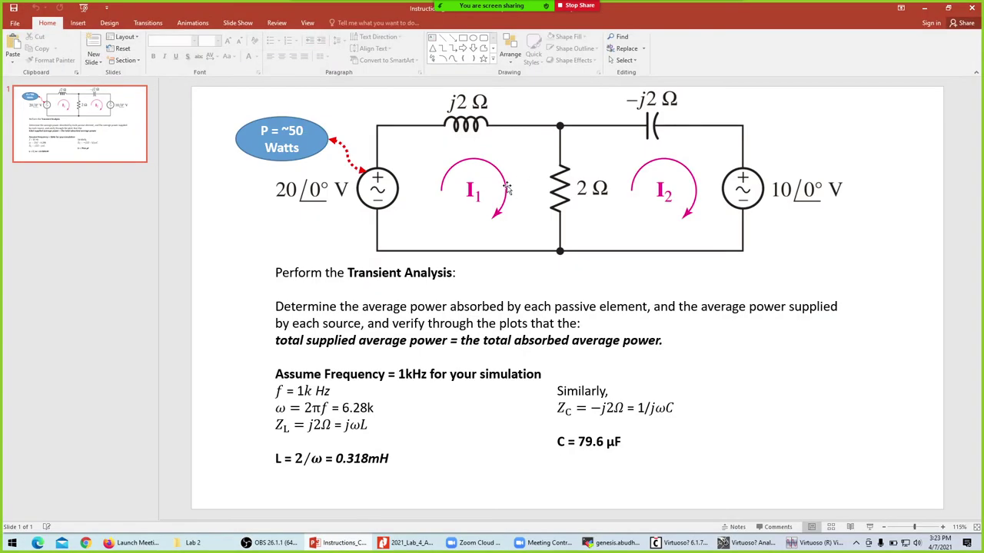
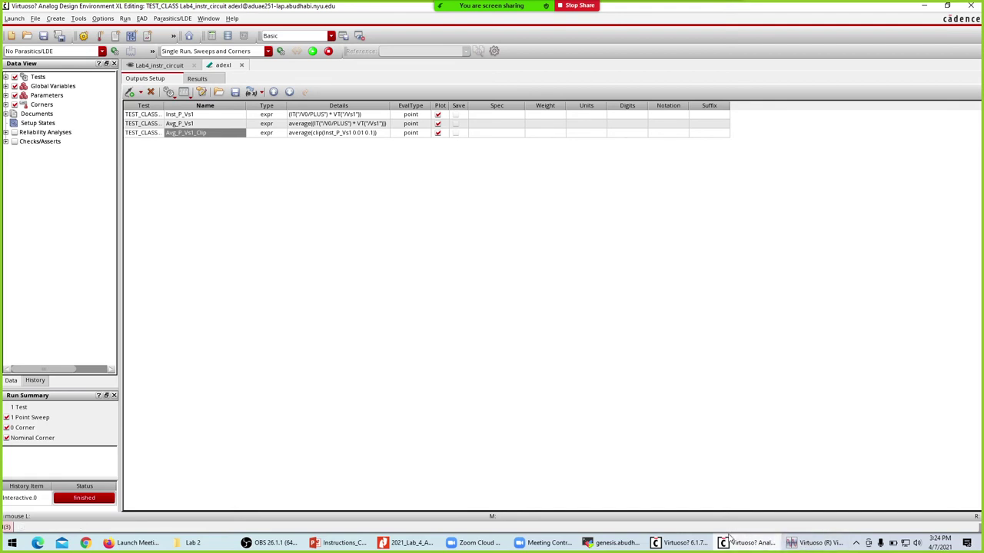
Open the calculator from the ADE XL window and clear the clipped average expression from its buffer.
click(79, 18)
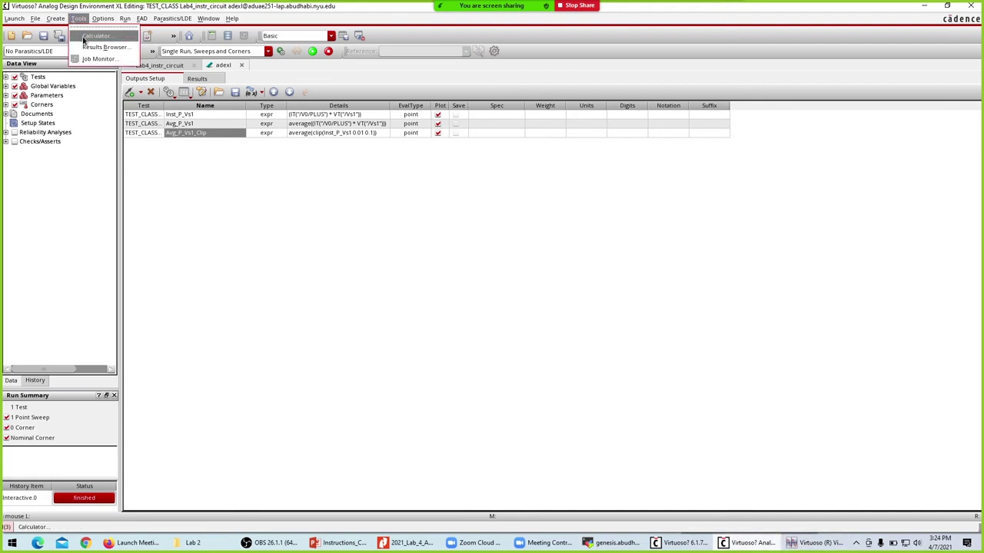
click(98, 35)
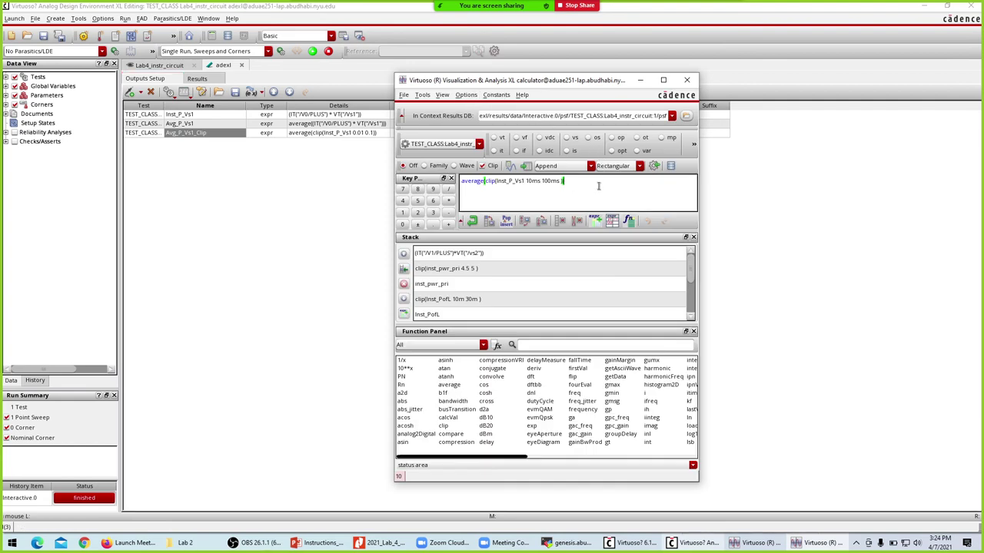
drag(557, 189, 397, 176)
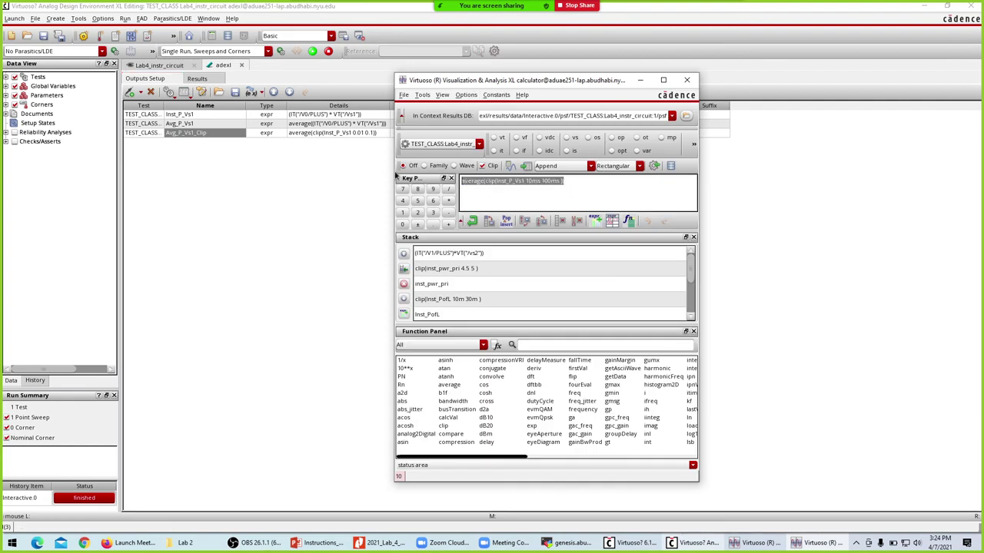
key(BackSpace)
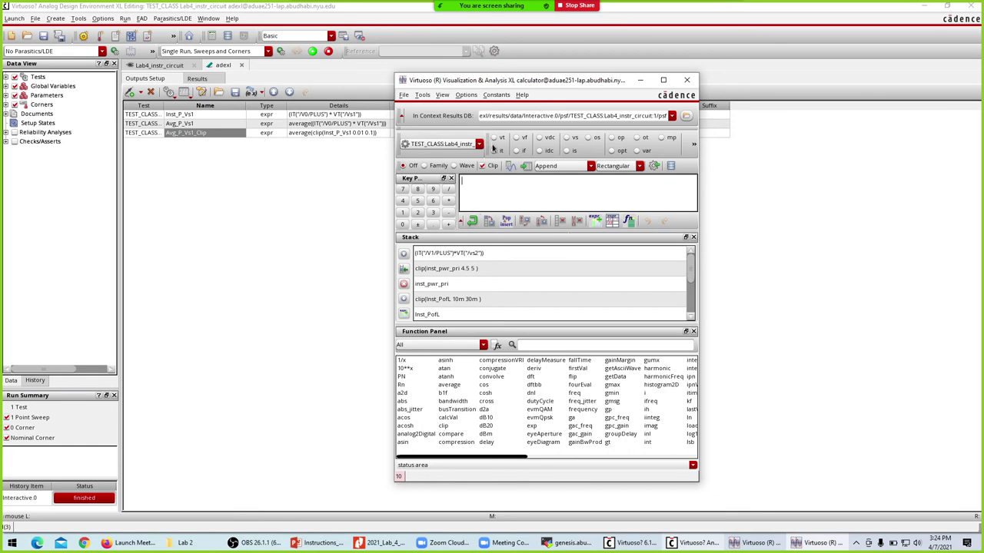
Build the resistor's instantaneous power expression IT("/R0/PLUS")*VT("/vrlc") in the calculator by probing the schematic.
click(494, 150)
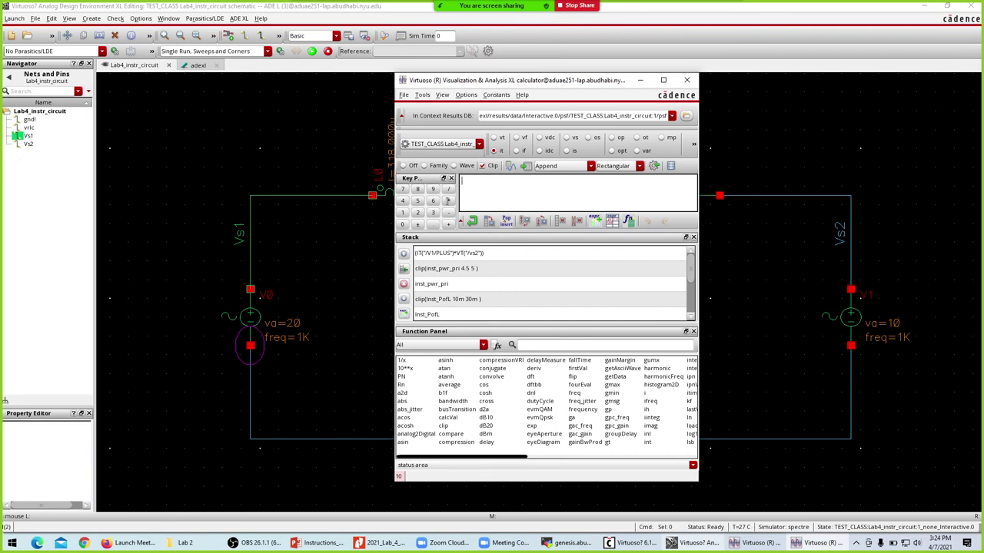
click(640, 80)
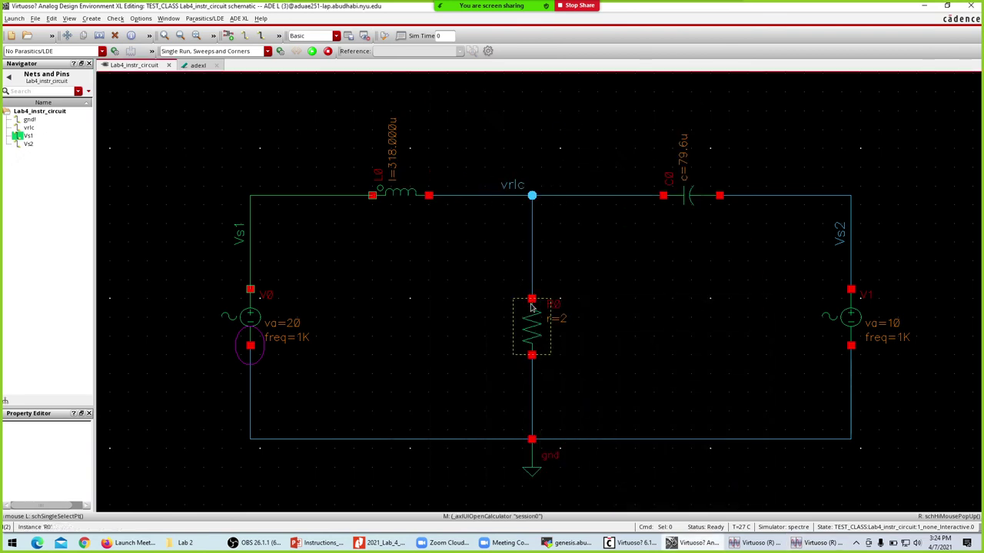
click(531, 300)
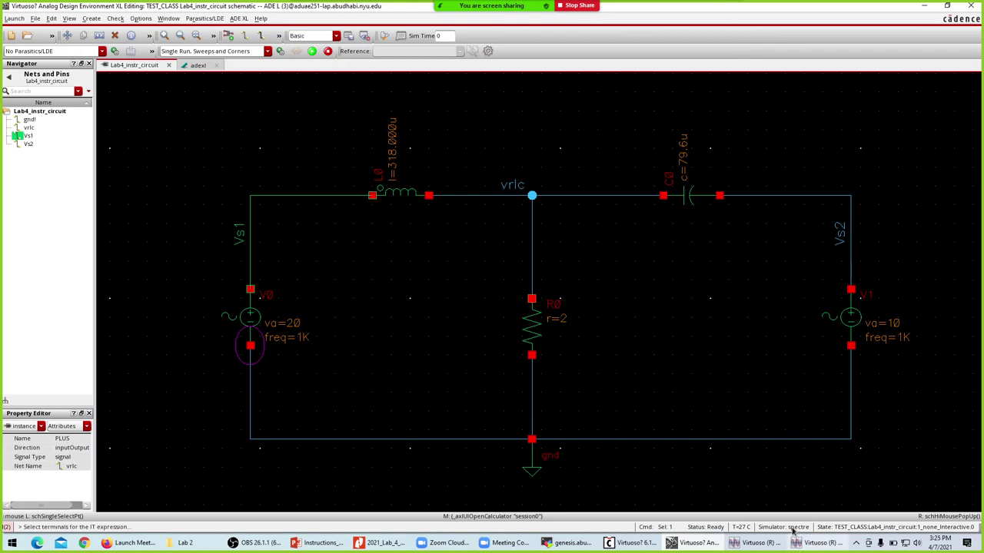
click(822, 545)
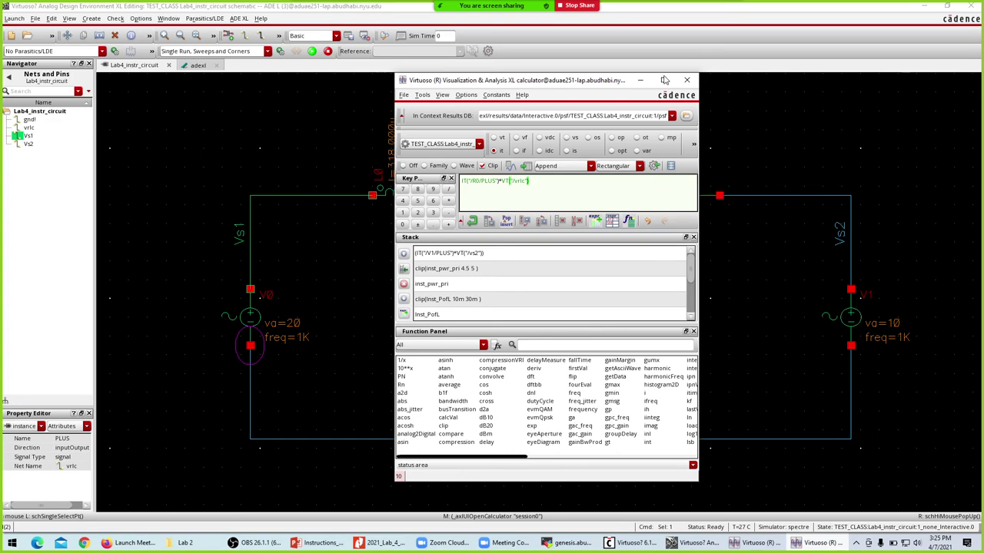
click(640, 79)
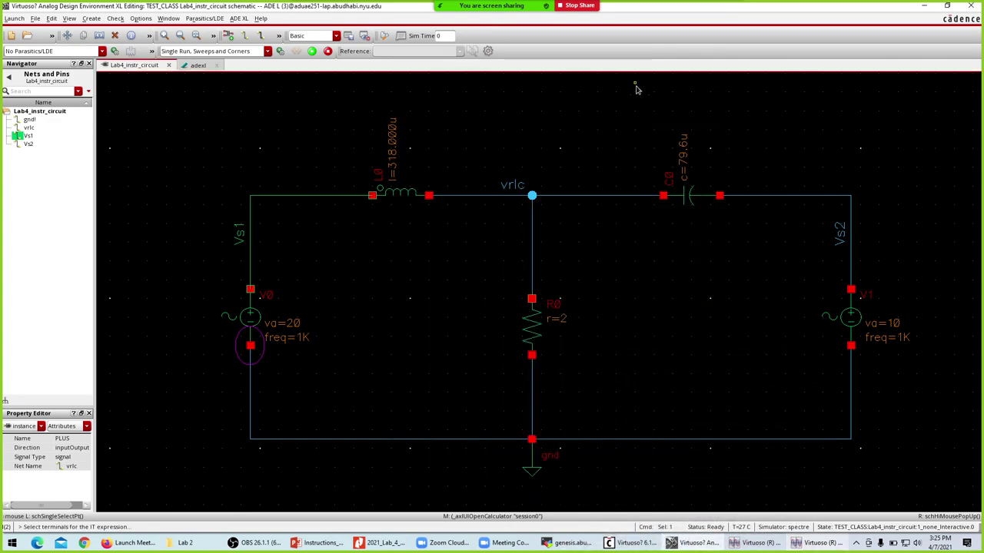
Add a new expression output to the ADE XL outputs setup and paste the calculator buffer into its details.
click(197, 65)
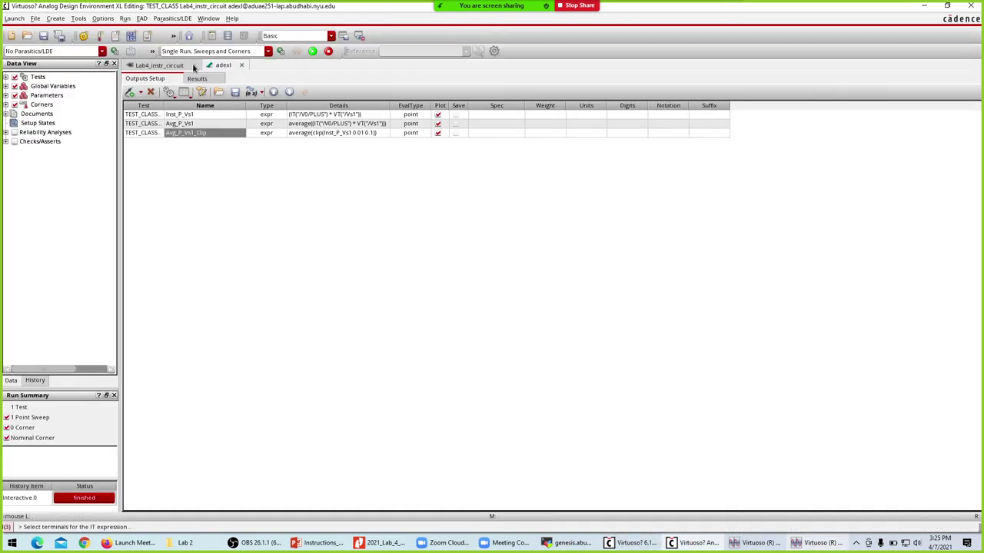
click(137, 95)
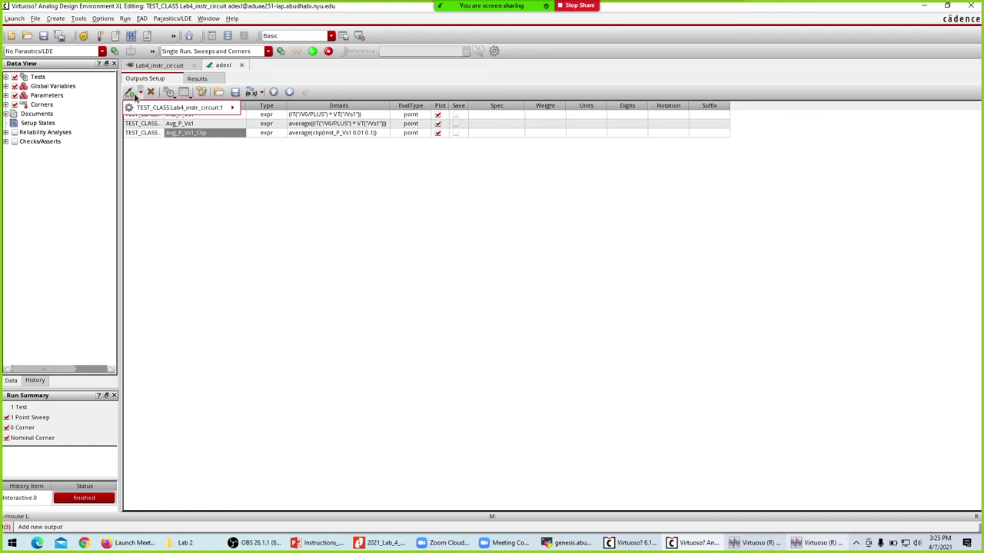
click(129, 94)
click(129, 94)
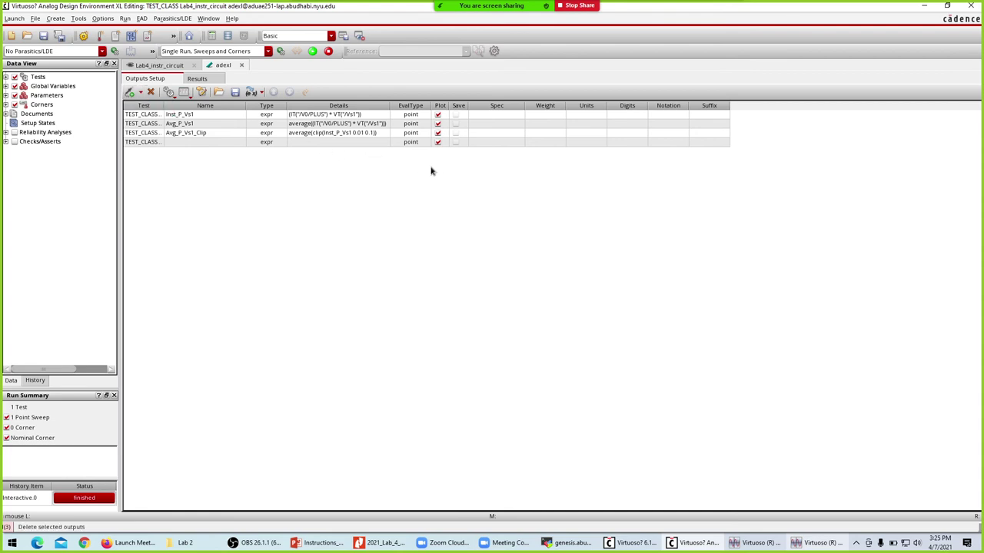
click(359, 143)
click(372, 144)
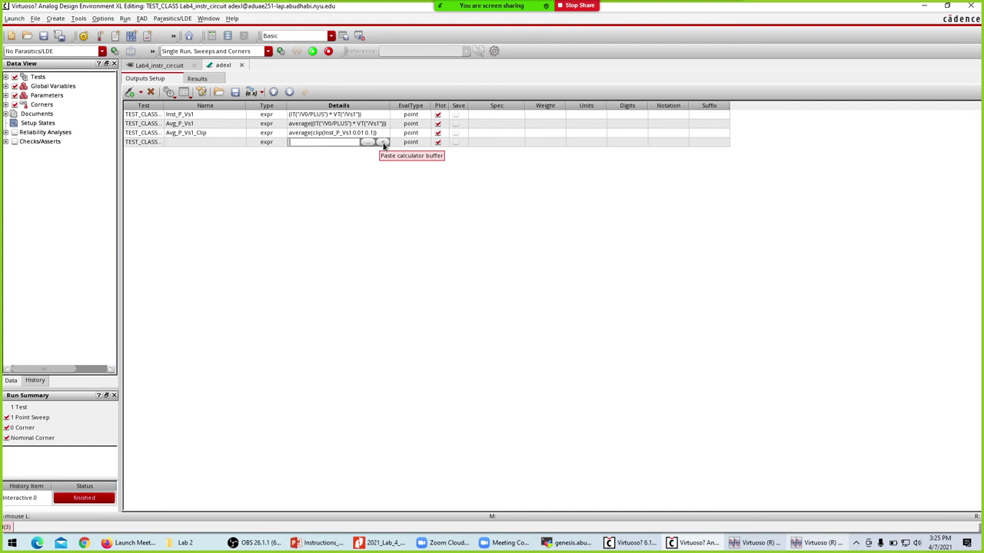
click(384, 145)
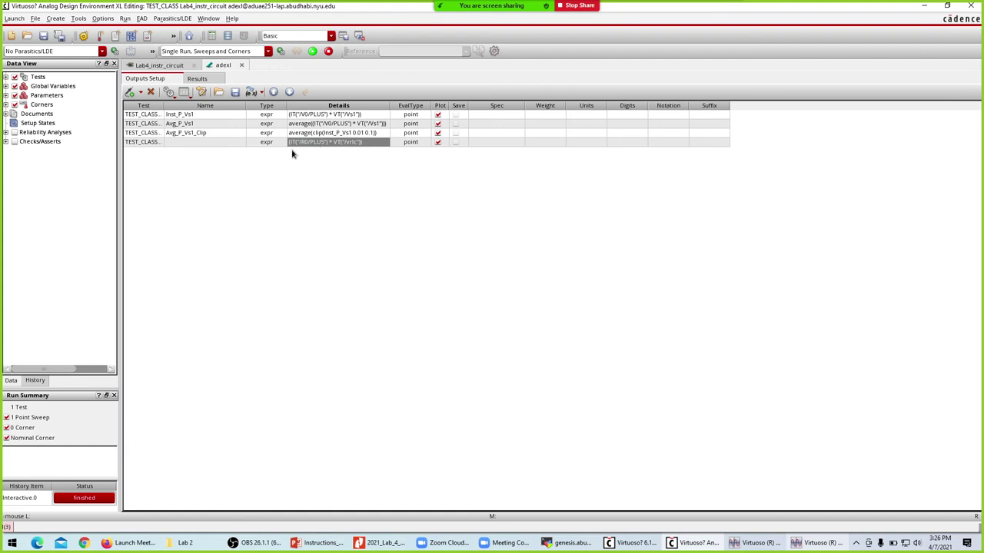
Name the new resistor power output Inst_P_vrlc.
click(187, 146)
click(188, 148)
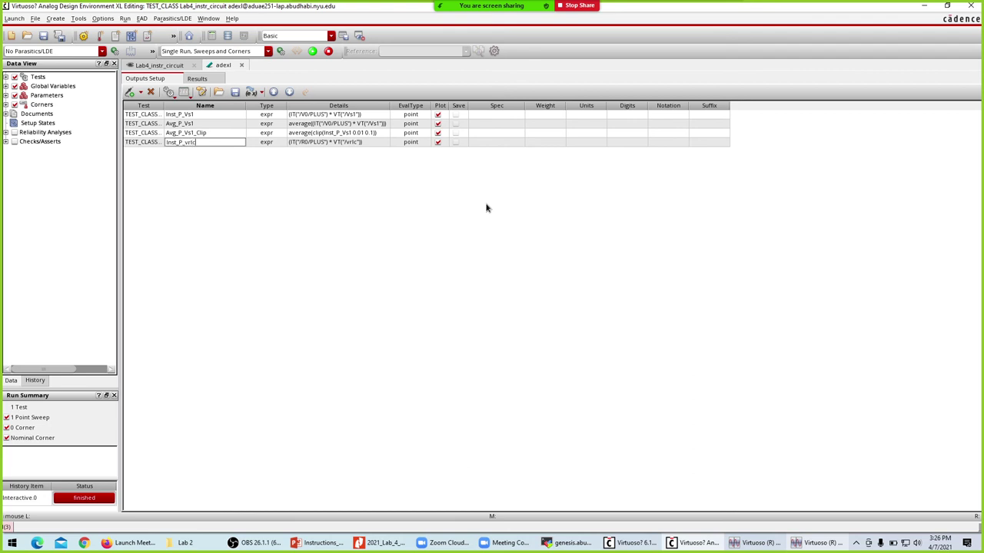
key(Return)
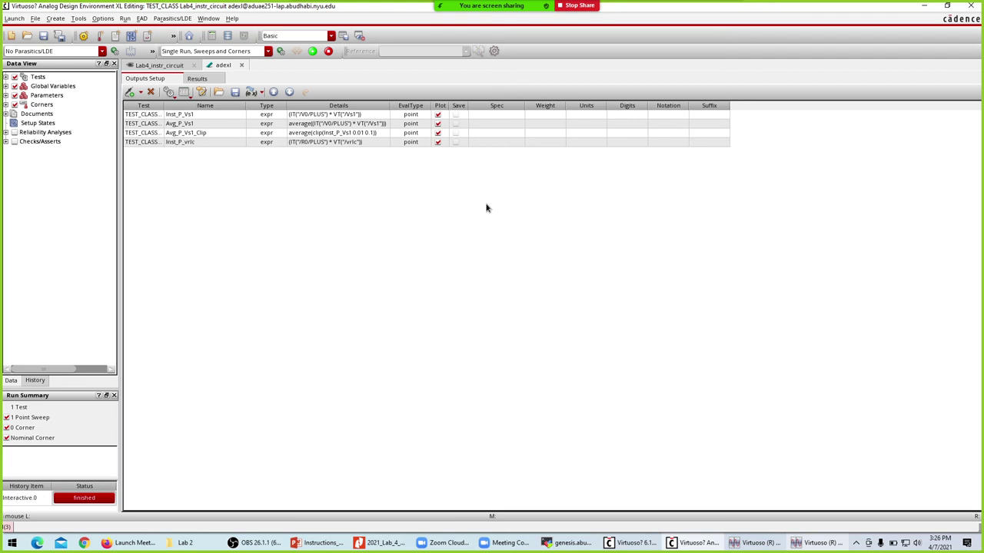
Re-evaluate the results with the new output, set the plotting mode to New Win, and plot Inst_P_vrlc.
click(194, 80)
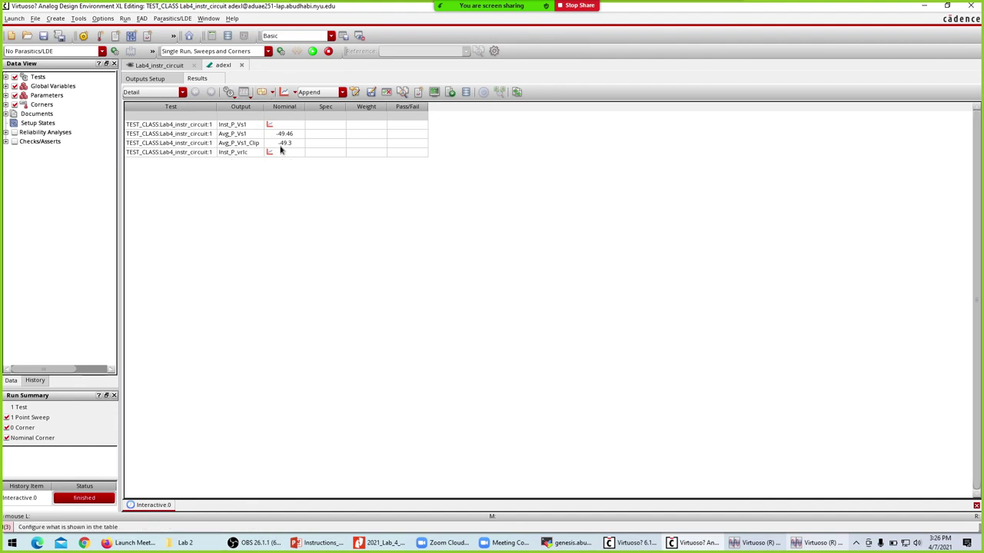
right_click(272, 156)
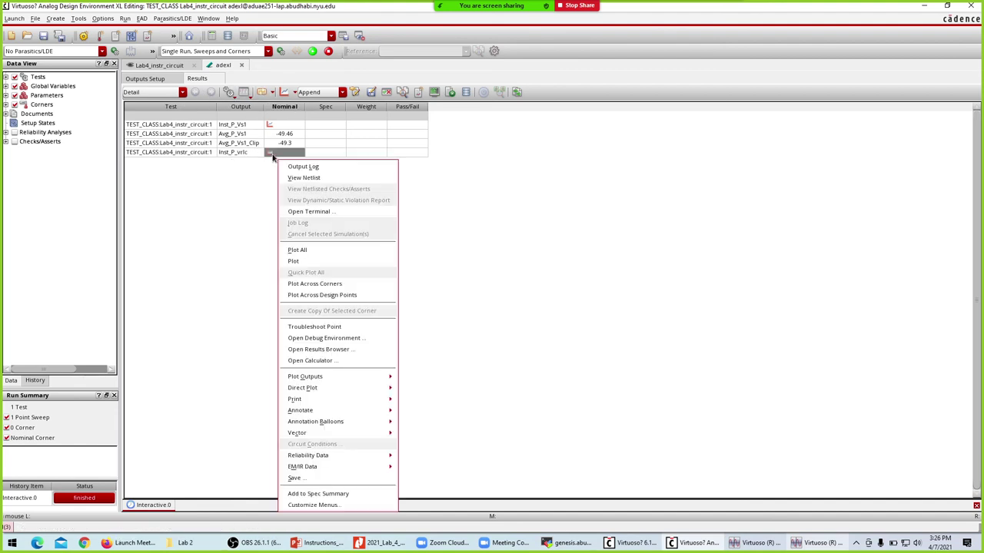
click(340, 100)
click(341, 92)
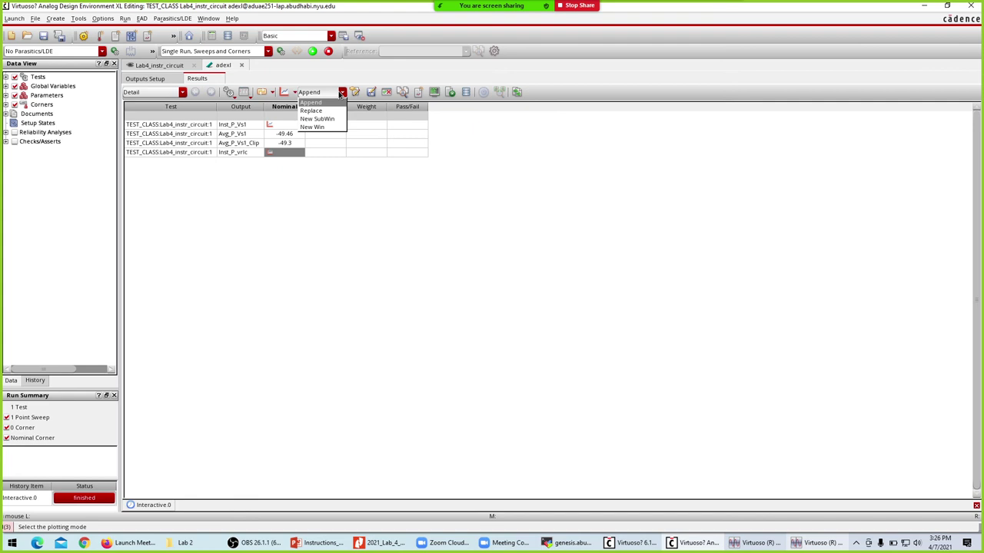
click(321, 127)
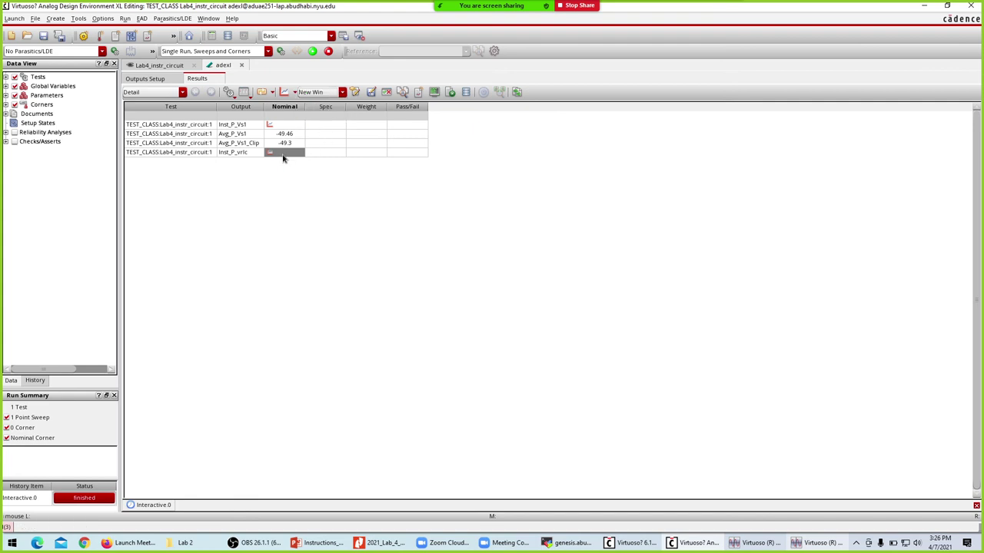
right_click(284, 155)
click(331, 262)
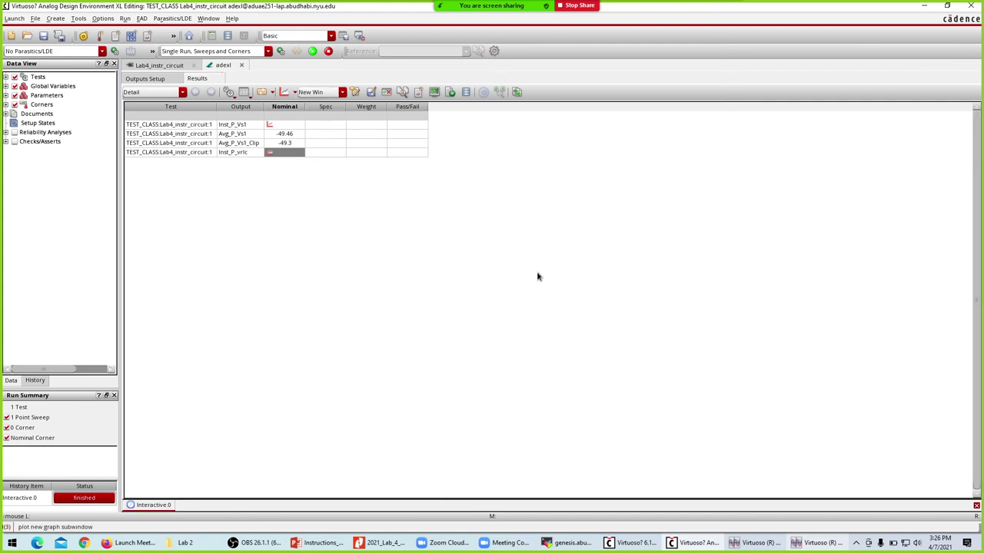
Zoom in on the Inst_P_vrlc waveform between about 75.5 and 81.5 ms to inspect individual cycles, then return to ADE XL.
click(771, 543)
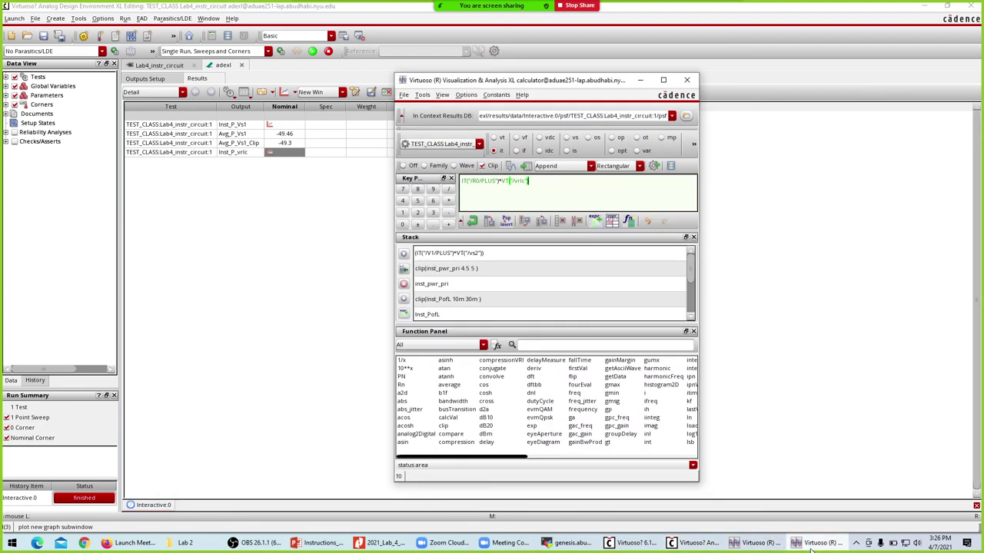
click(759, 545)
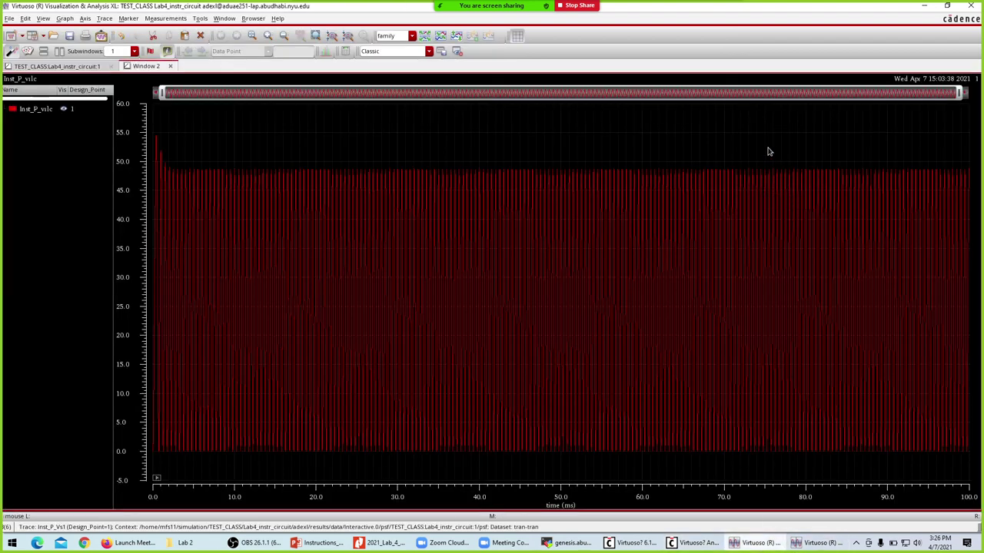
mouse_move(768, 149)
right_down()
mouse_move(819, 269)
mouse_move(830, 448)
mouse_move(821, 477)
right_up()
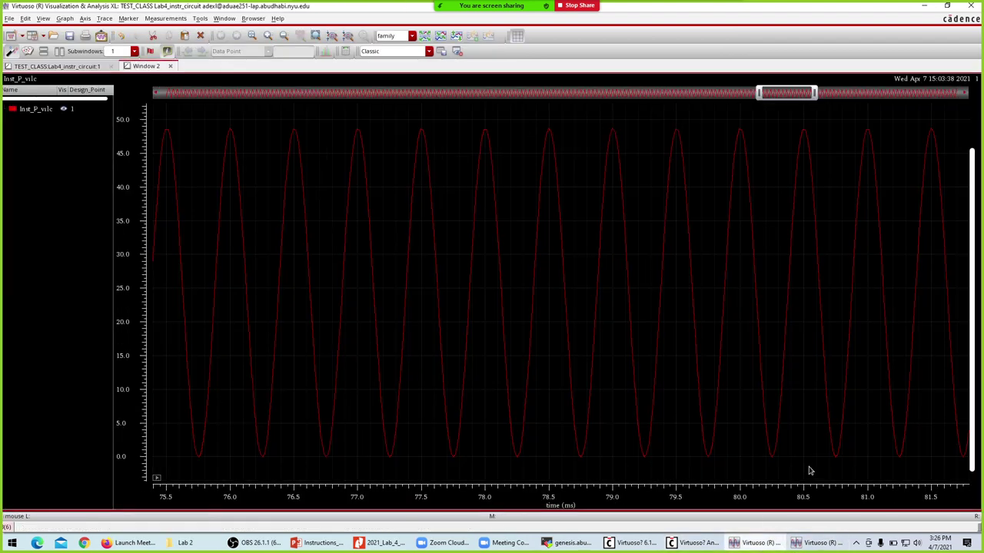
key(alt+Tab)
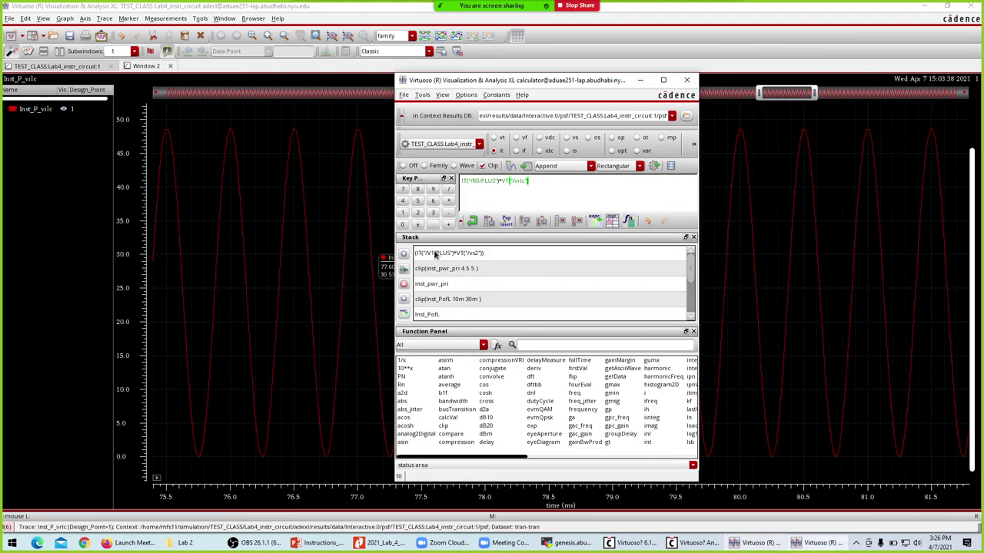
click(640, 80)
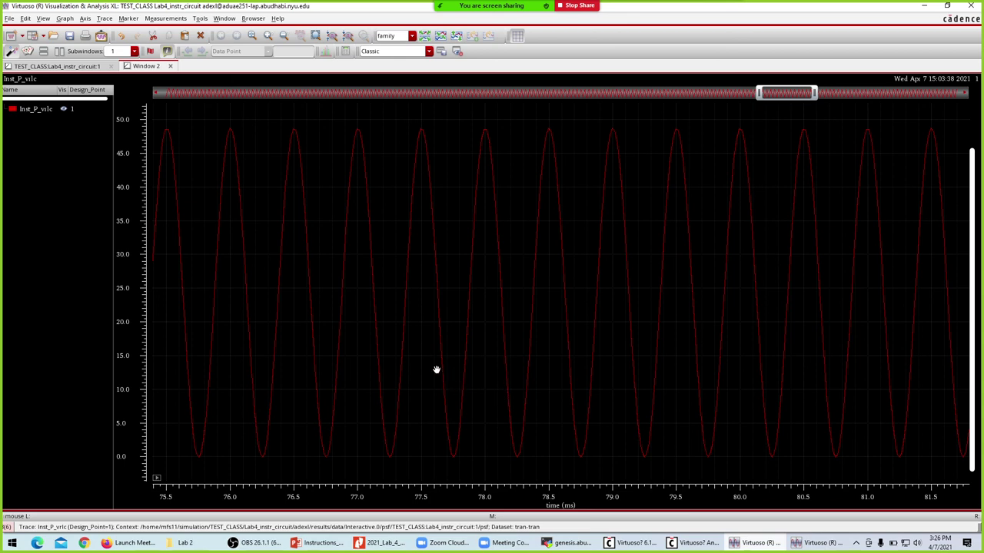
click(924, 14)
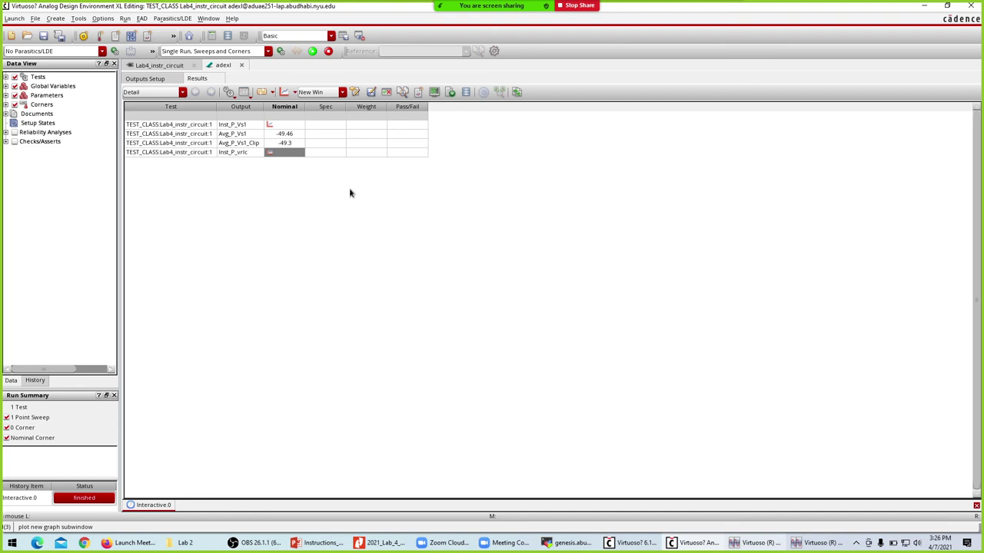
Add a new signal output to the outputs setup and assign it the vrlc net selected from the schematic.
click(141, 79)
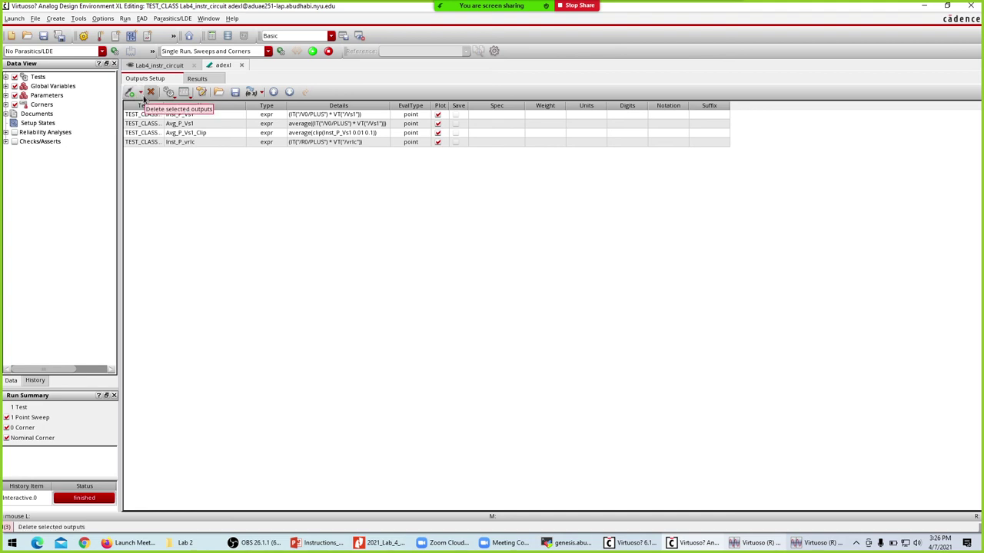
click(142, 93)
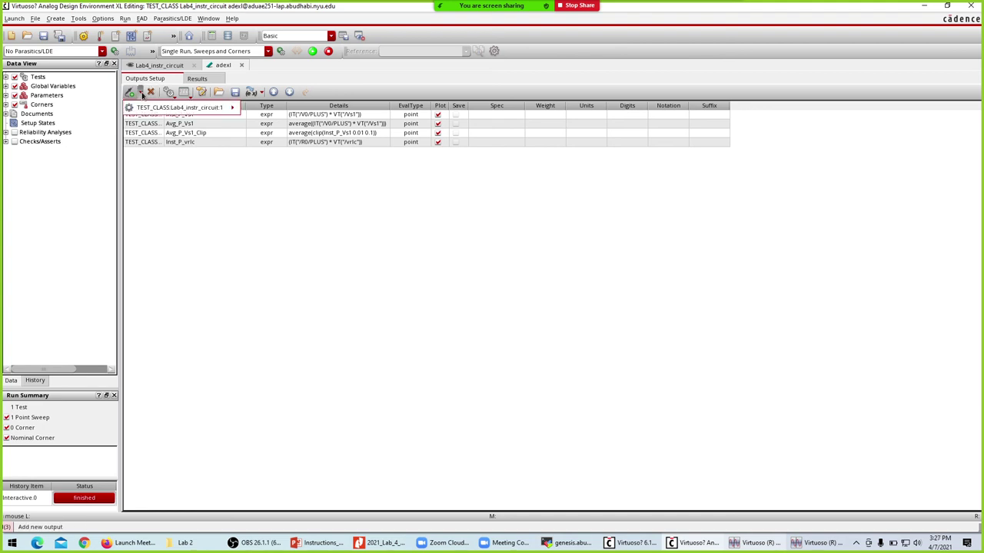
mouse_move(234, 108)
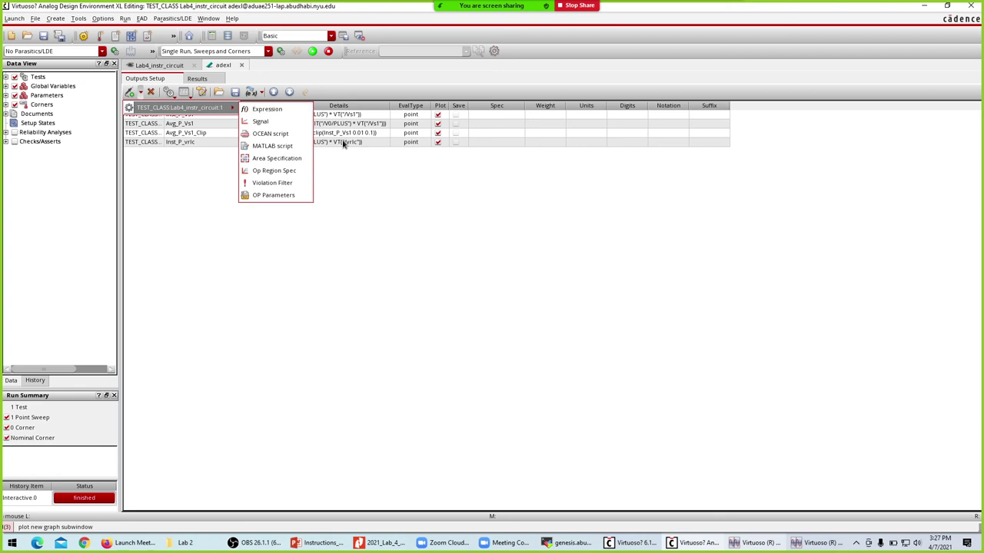
click(259, 123)
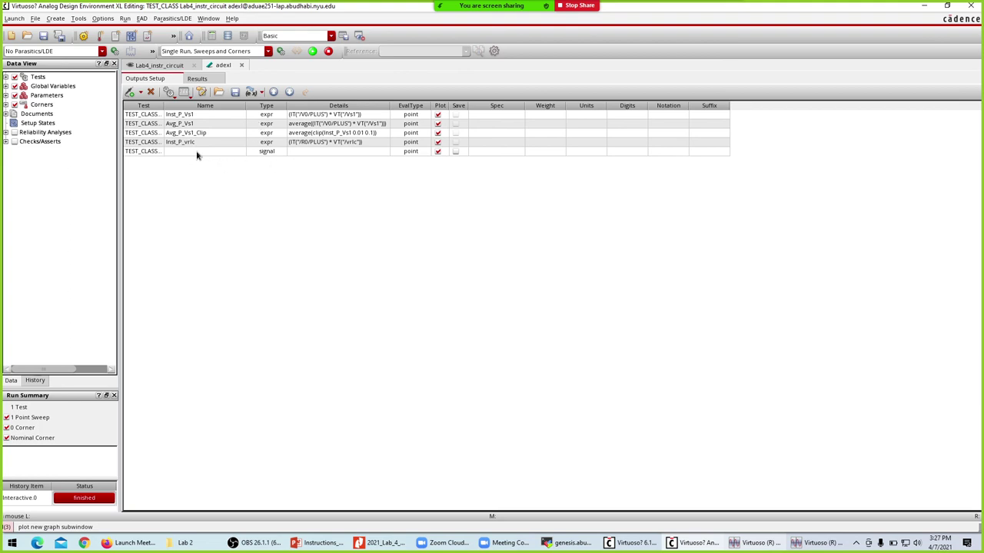
click(375, 153)
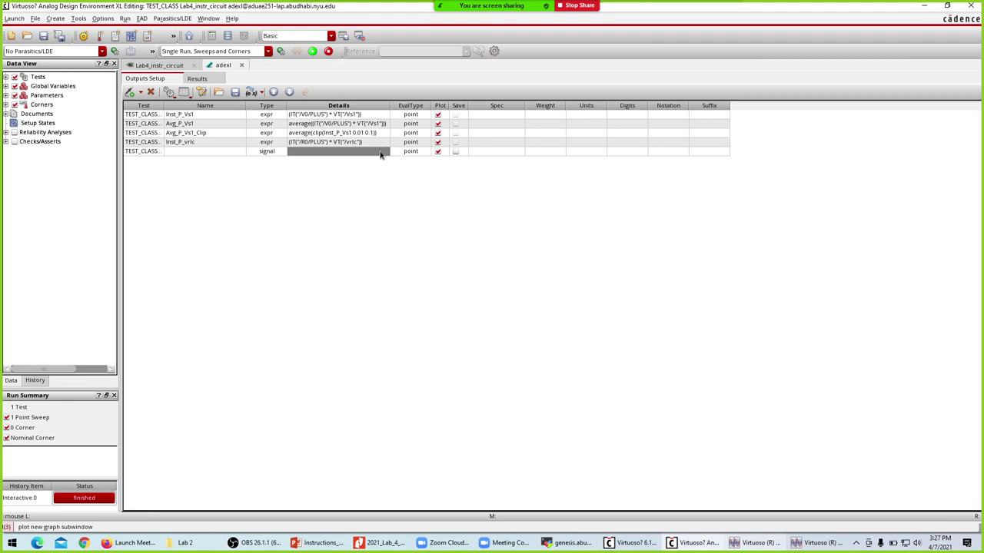
double_click(374, 152)
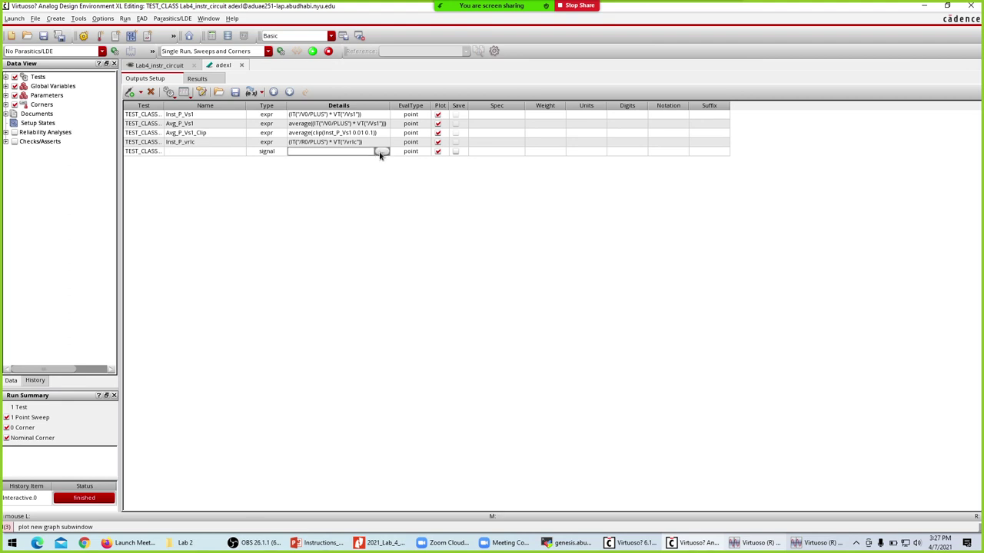
click(382, 153)
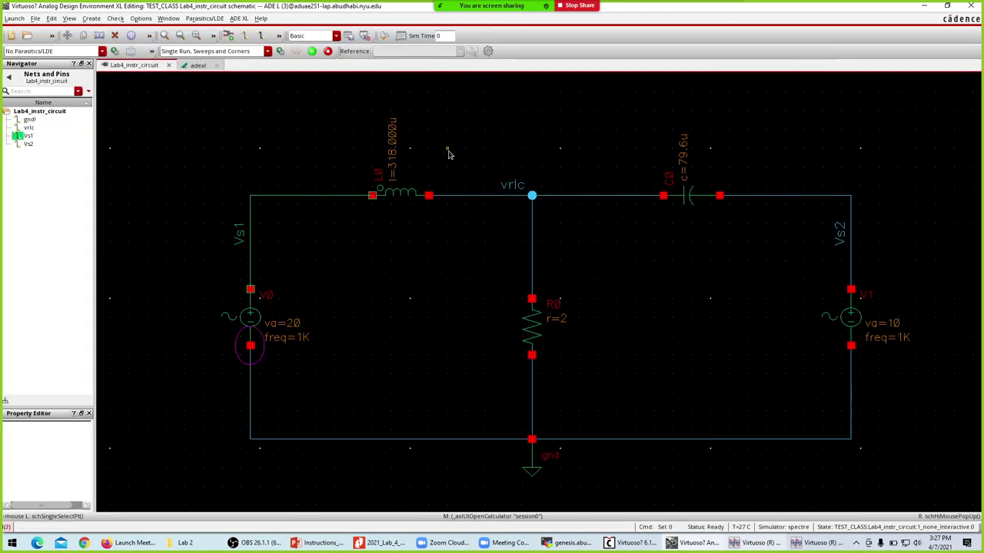
click(511, 196)
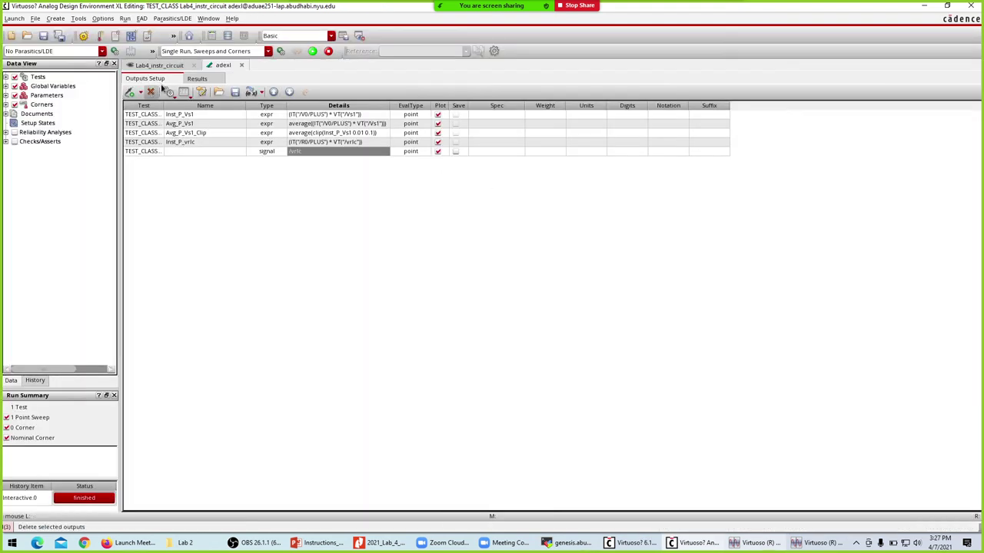
Re-evaluate the results with the new signal and plot /vrlc onto the Inst_P_vrlc graph using the Append plotting mode.
click(197, 79)
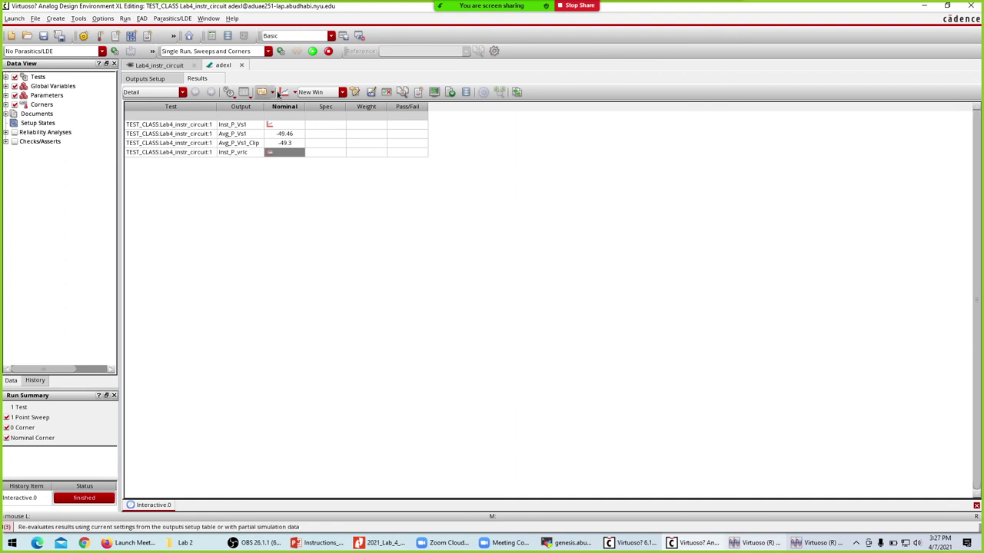
click(264, 92)
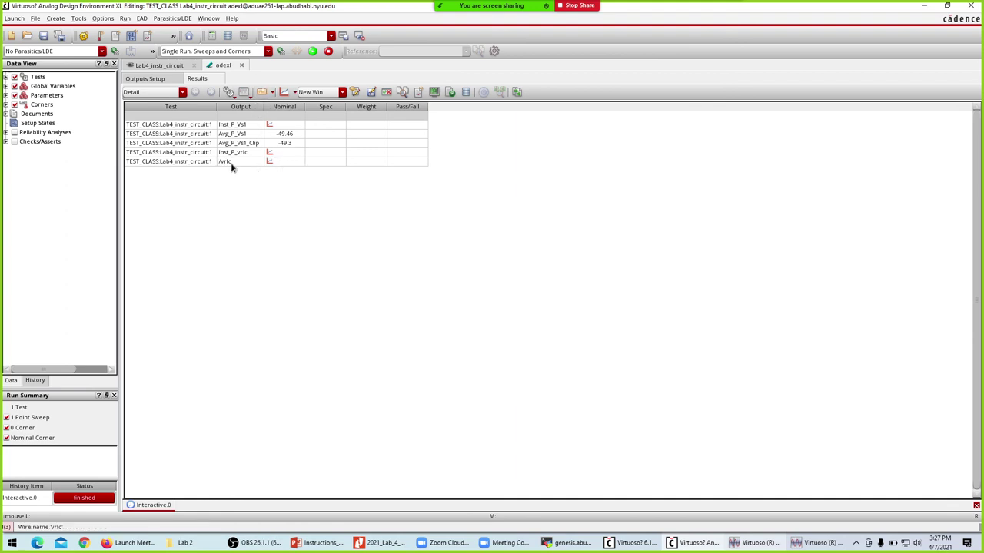
right_click(270, 162)
click(332, 101)
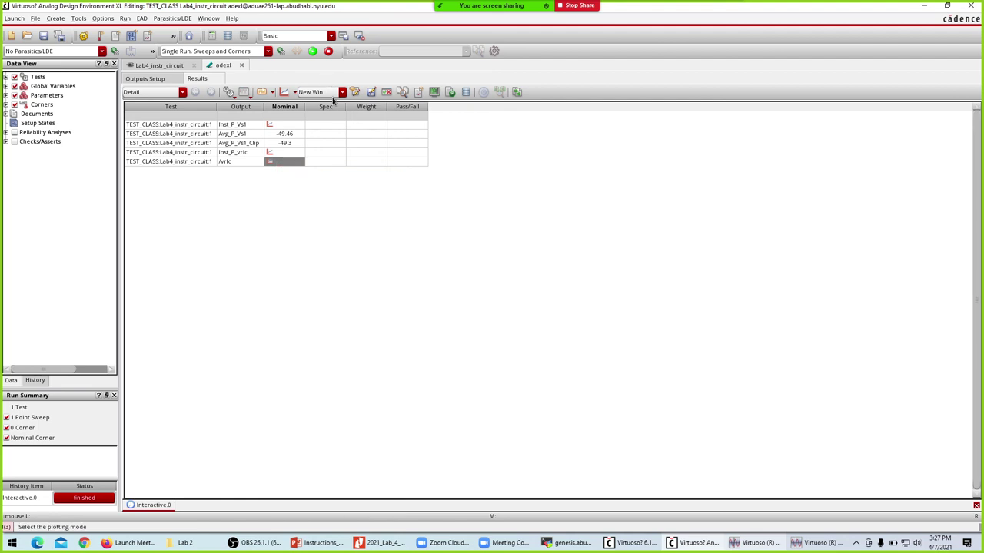
click(333, 93)
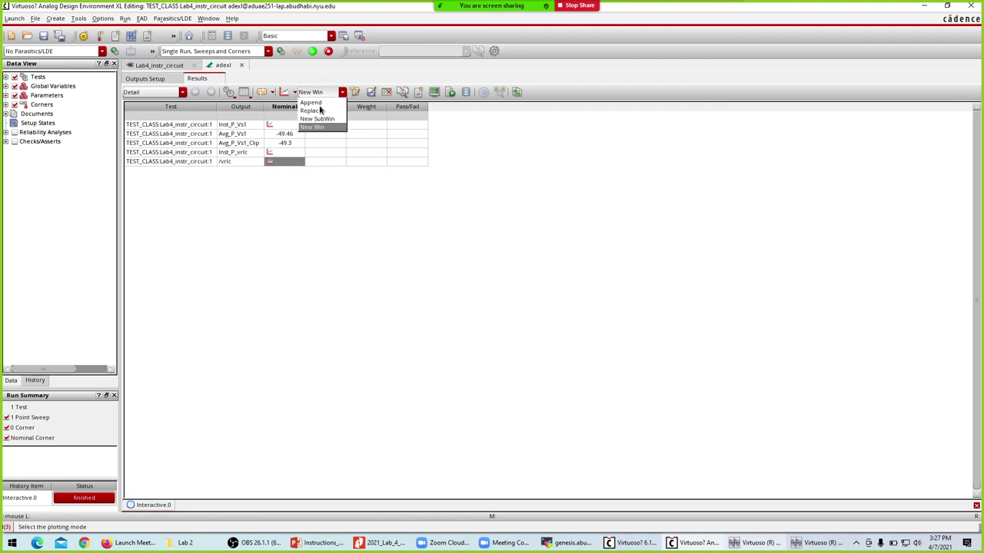
right_click(270, 167)
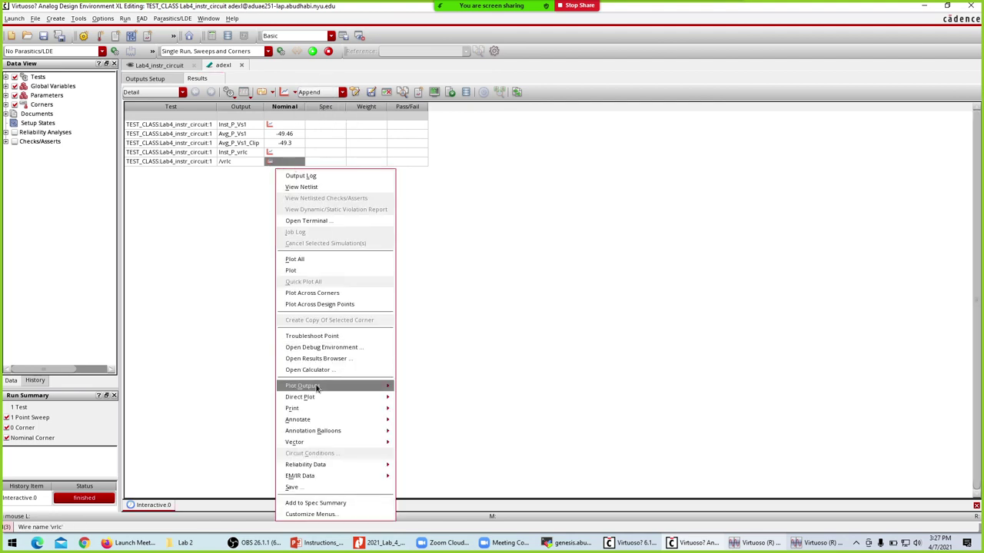
click(290, 270)
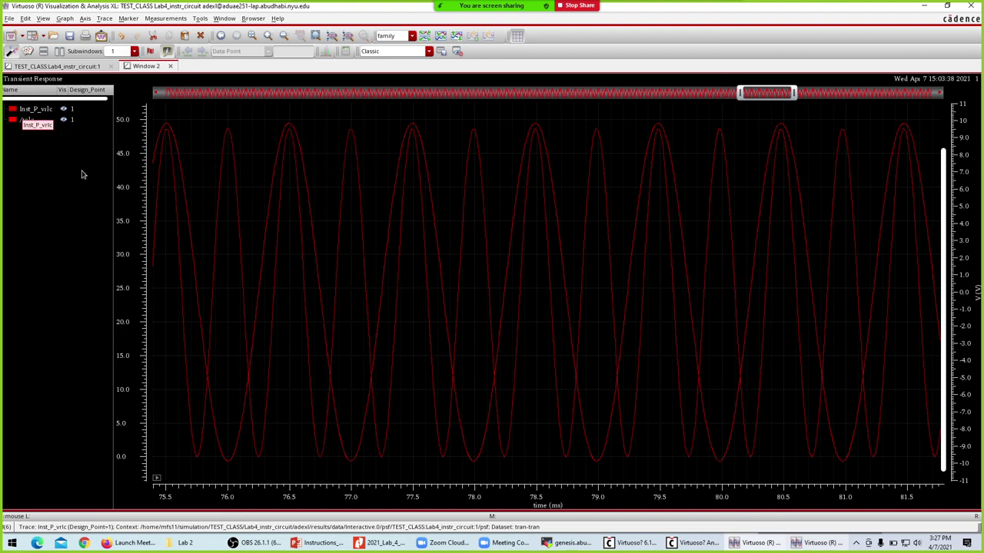
key(super+Tab)
key(Return)
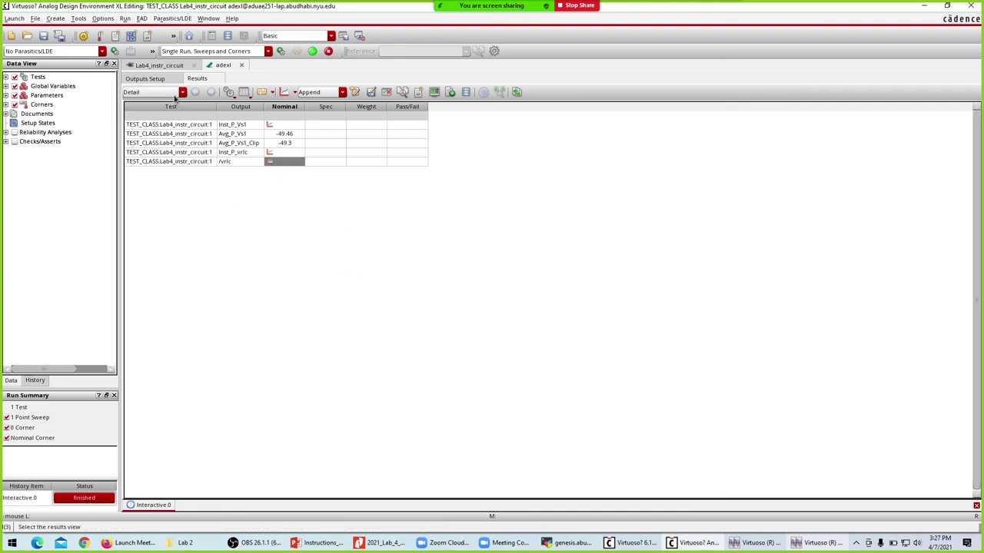
Add another signal output to the outputs setup, leaving its name and details empty, and return to the results.
click(158, 79)
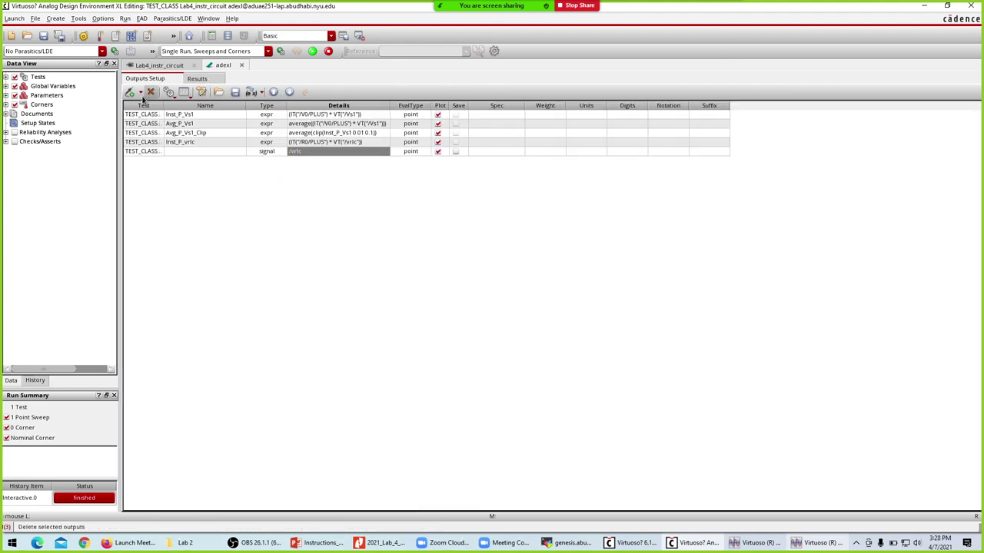
click(142, 96)
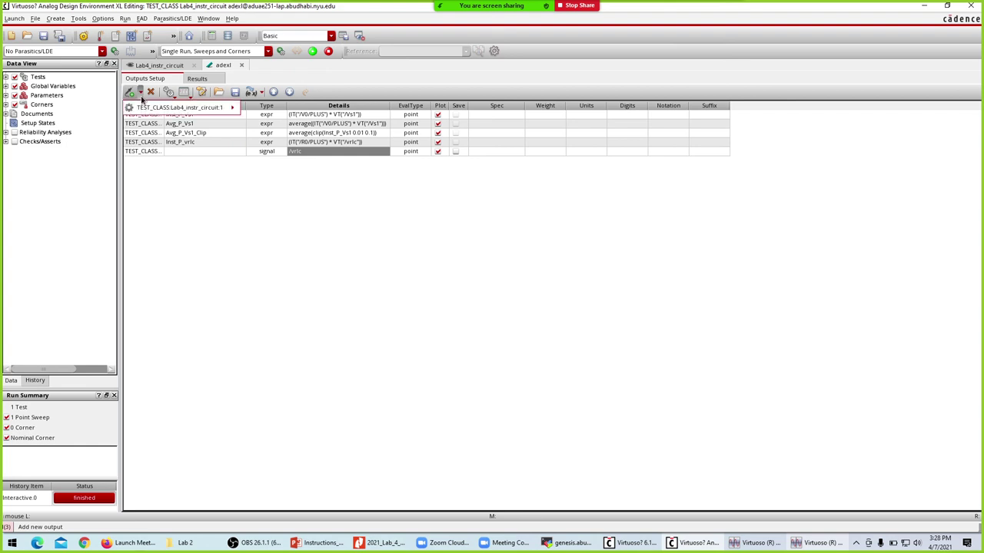
mouse_move(229, 112)
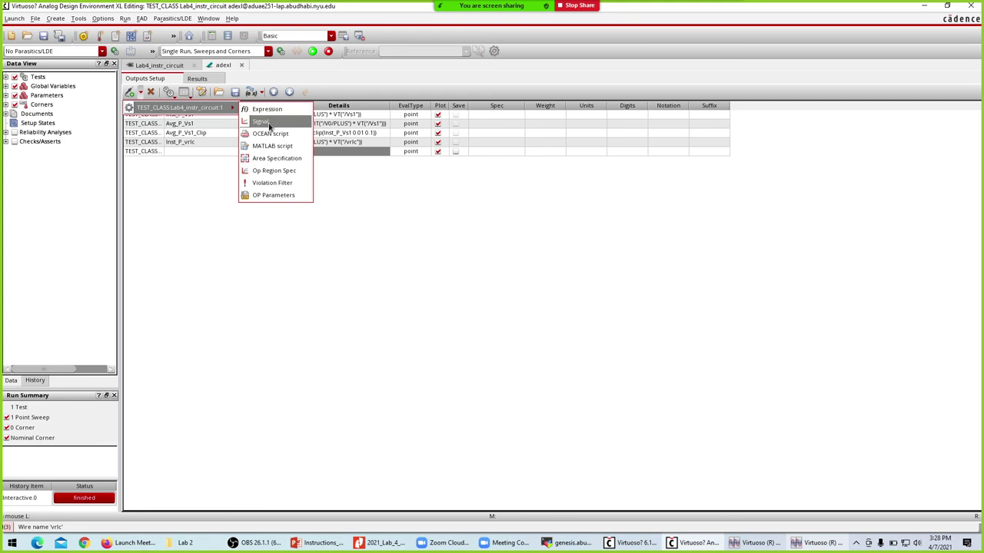
click(269, 124)
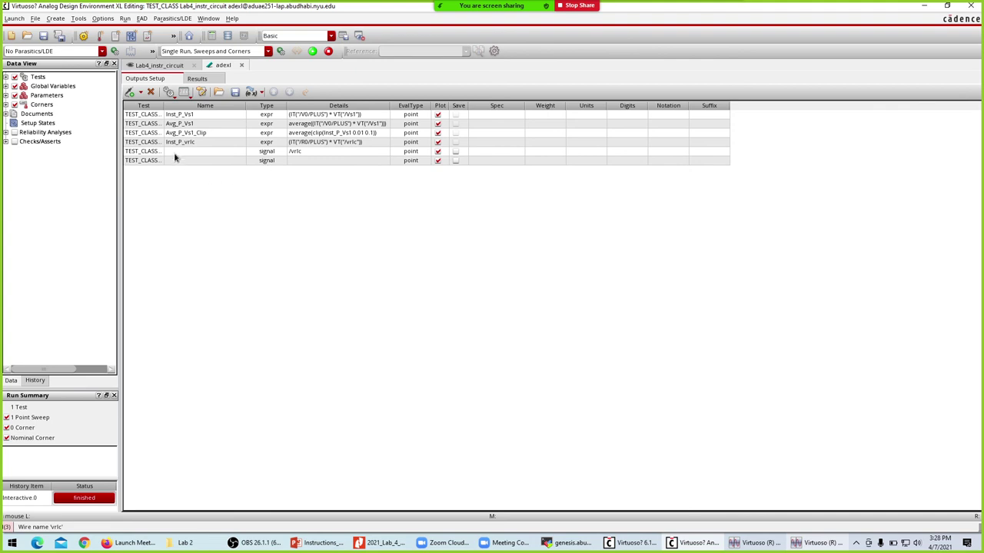
double_click(355, 160)
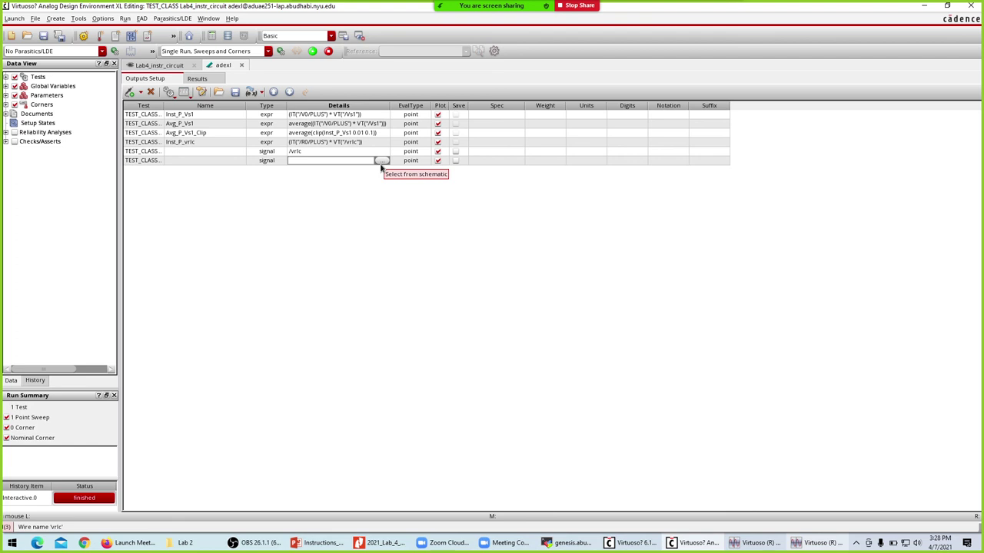
click(180, 160)
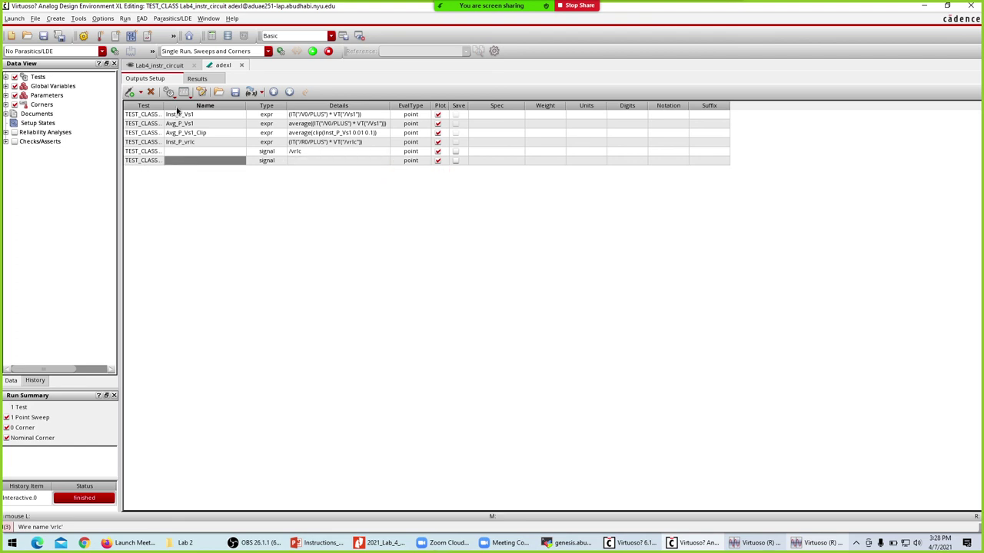
click(196, 78)
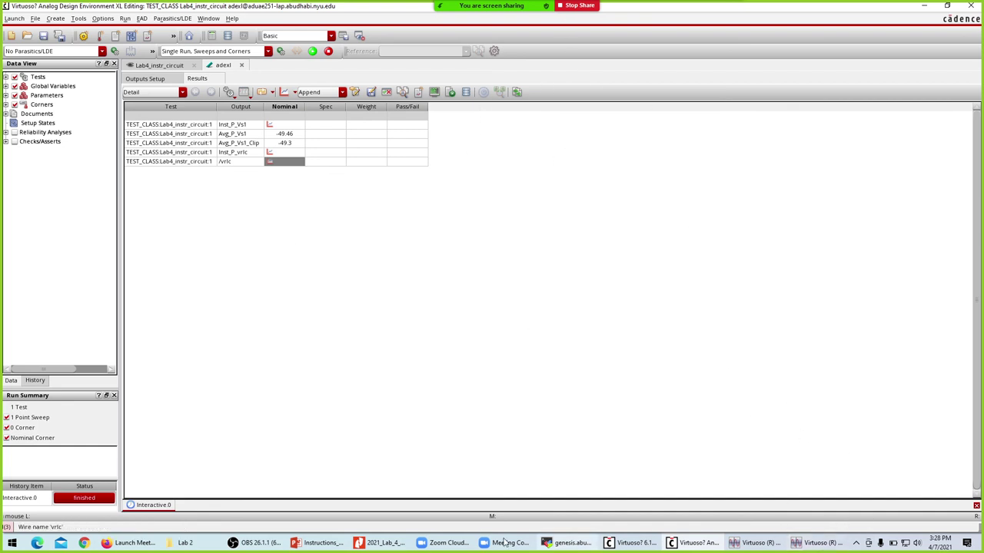
click(257, 543)
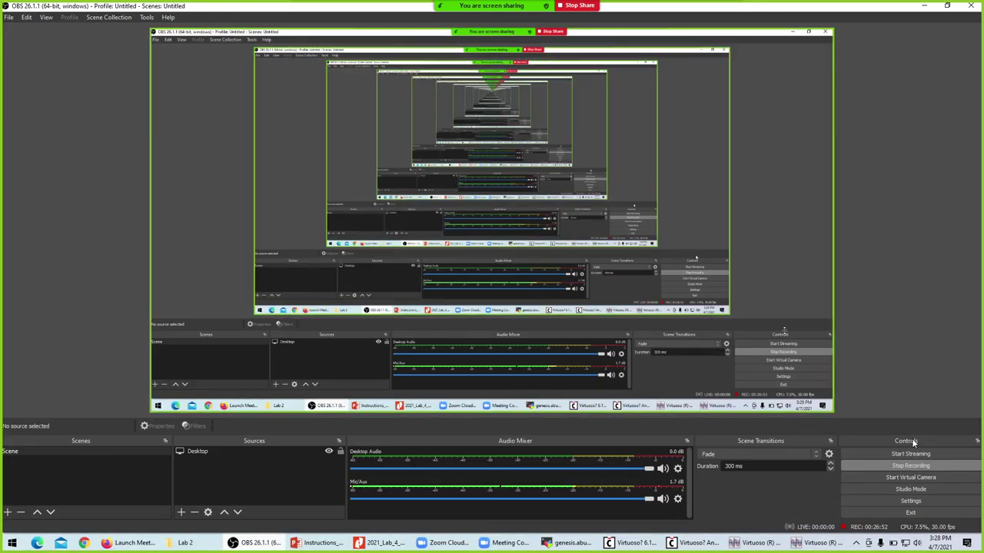